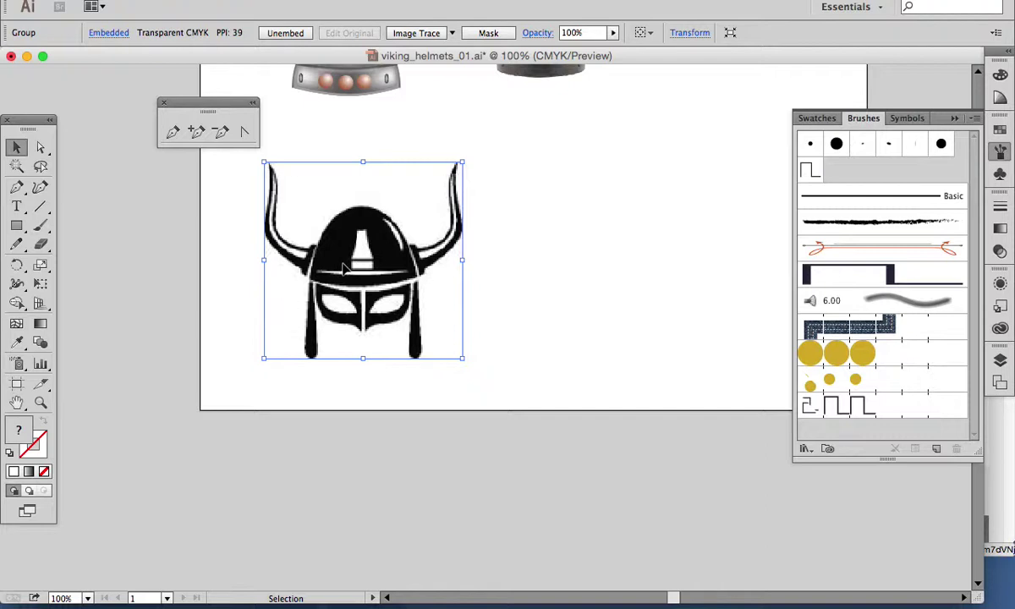
- Trace the helmet's dome as a closed curved path with the Pen tool
click(15, 190)
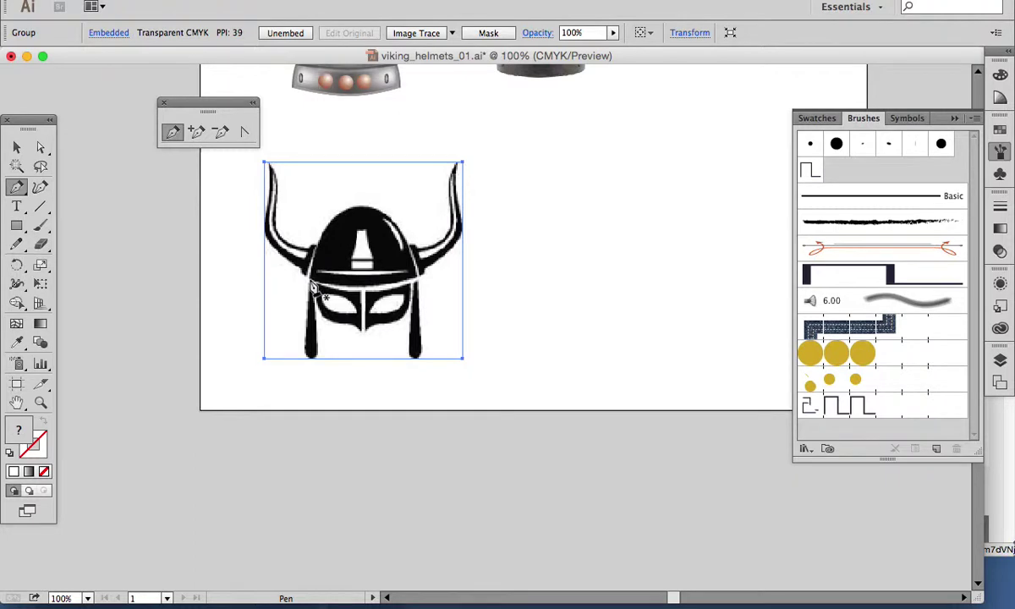
click(309, 279)
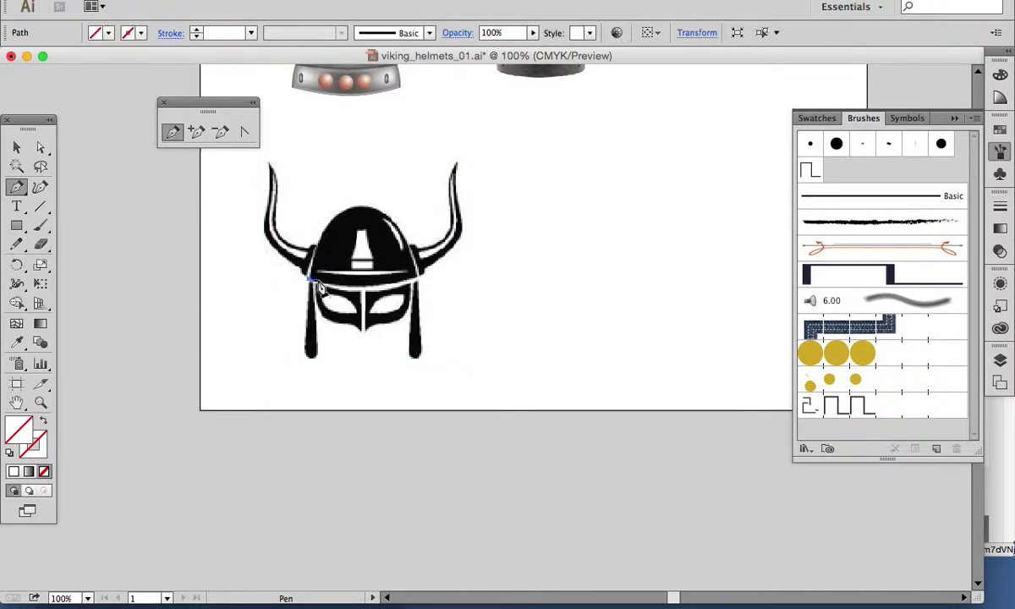
click(362, 292)
drag(360, 286, 398, 291)
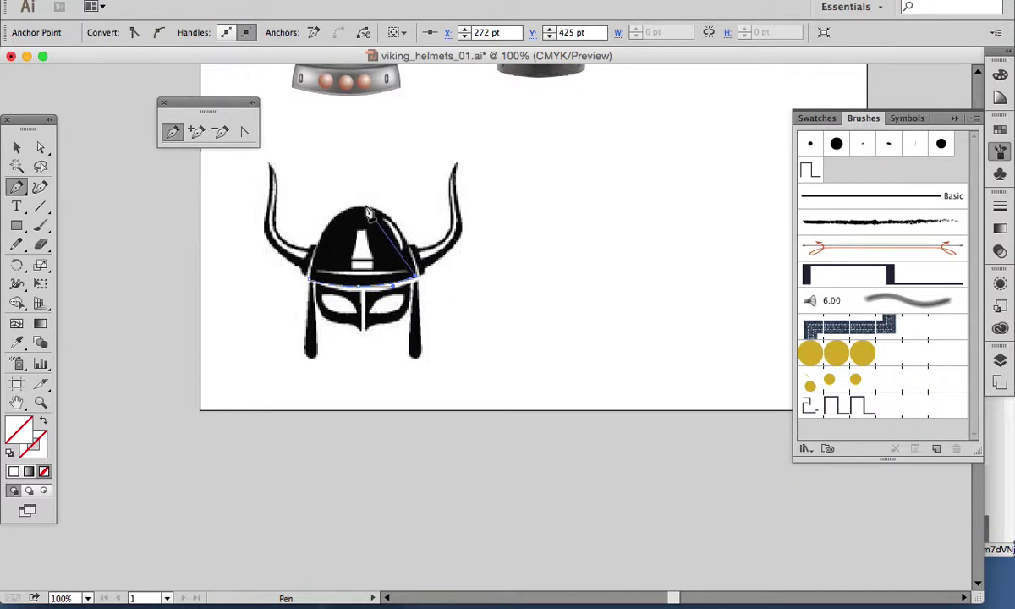
drag(363, 204, 316, 204)
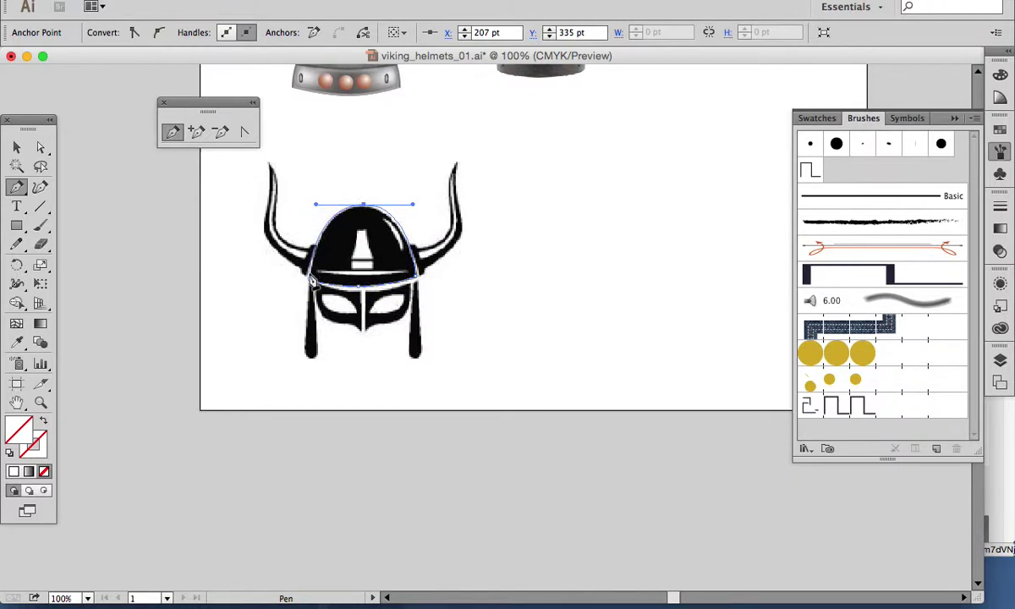
click(311, 277)
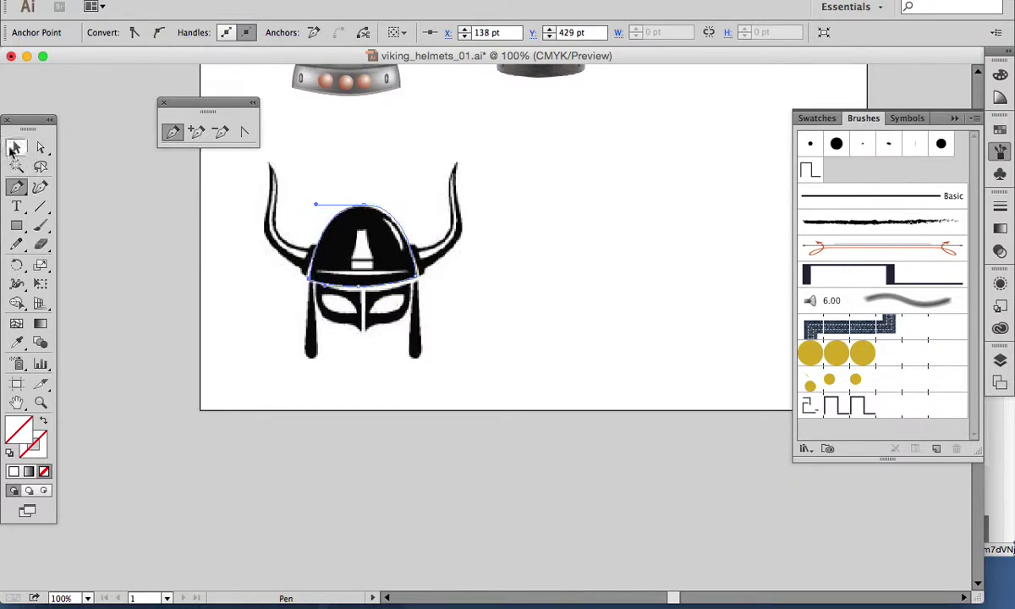
- Give the dome path an orange-red fill, colour #D3540D
click(10, 453)
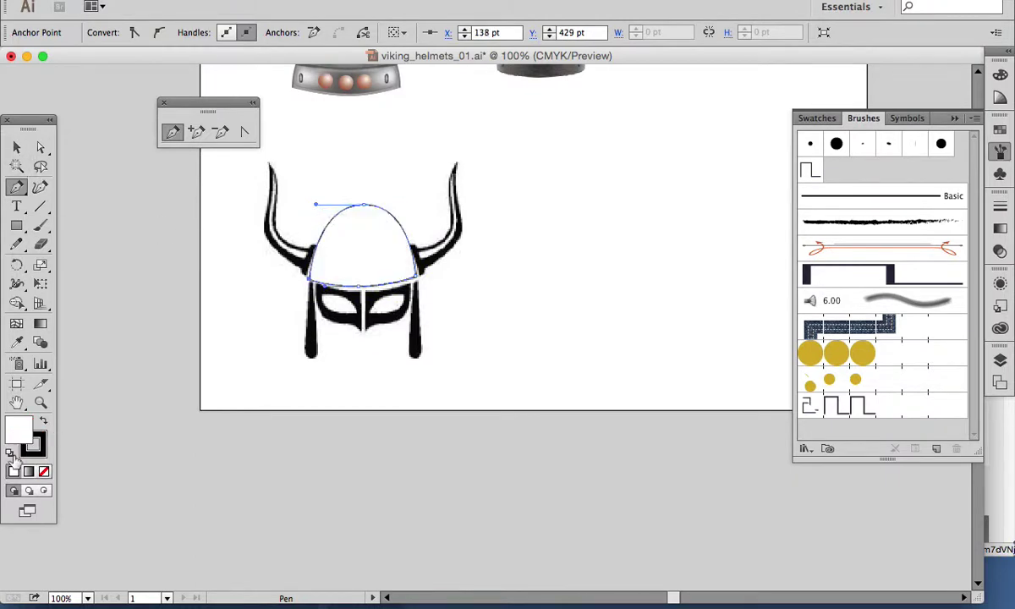
click(43, 420)
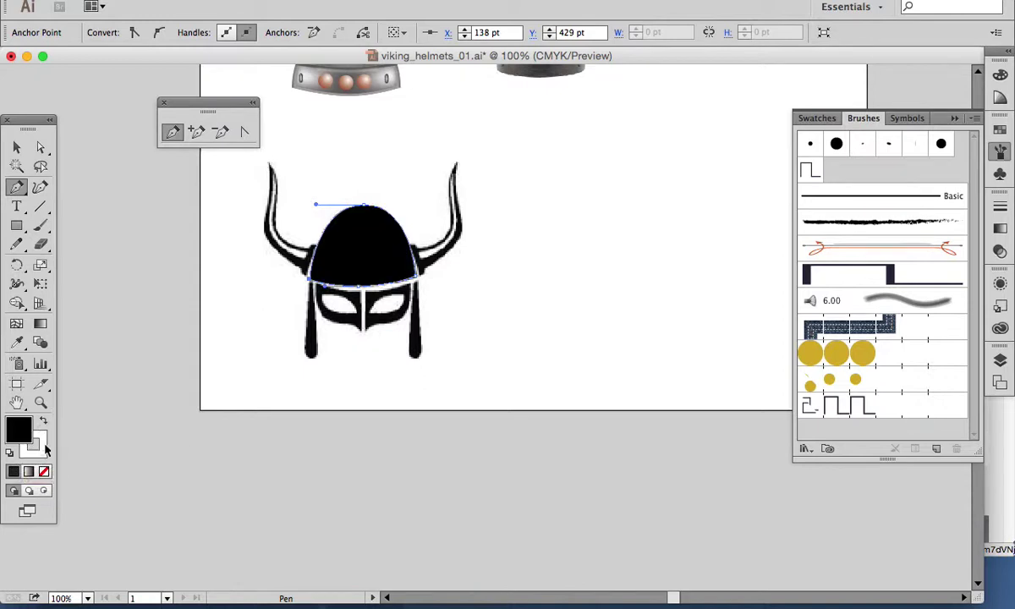
double_click(24, 427)
mouse_move(542, 434)
mouse_down()
mouse_move(569, 462)
mouse_move(604, 384)
mouse_up()
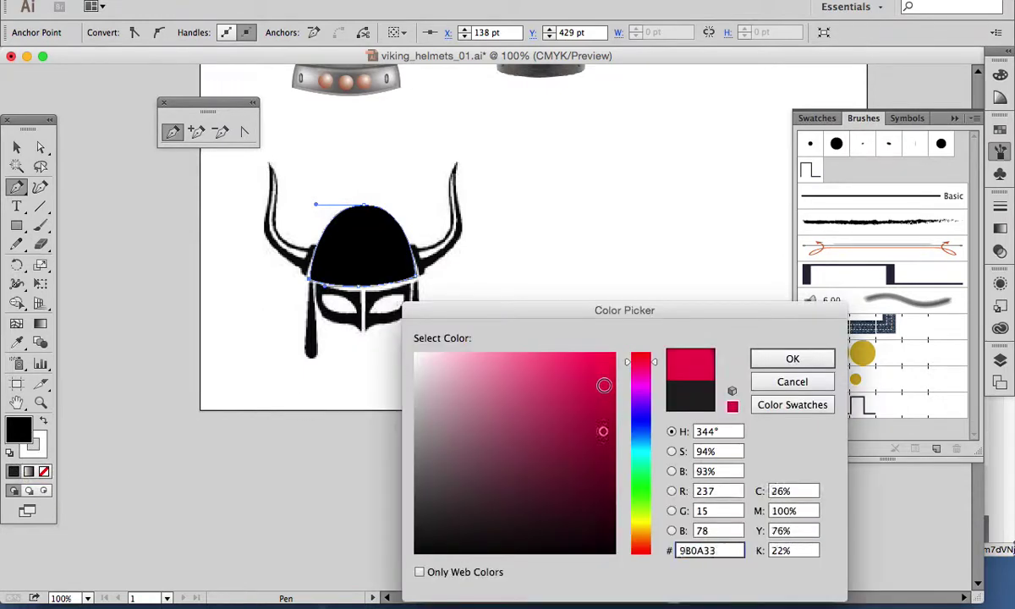
click(640, 542)
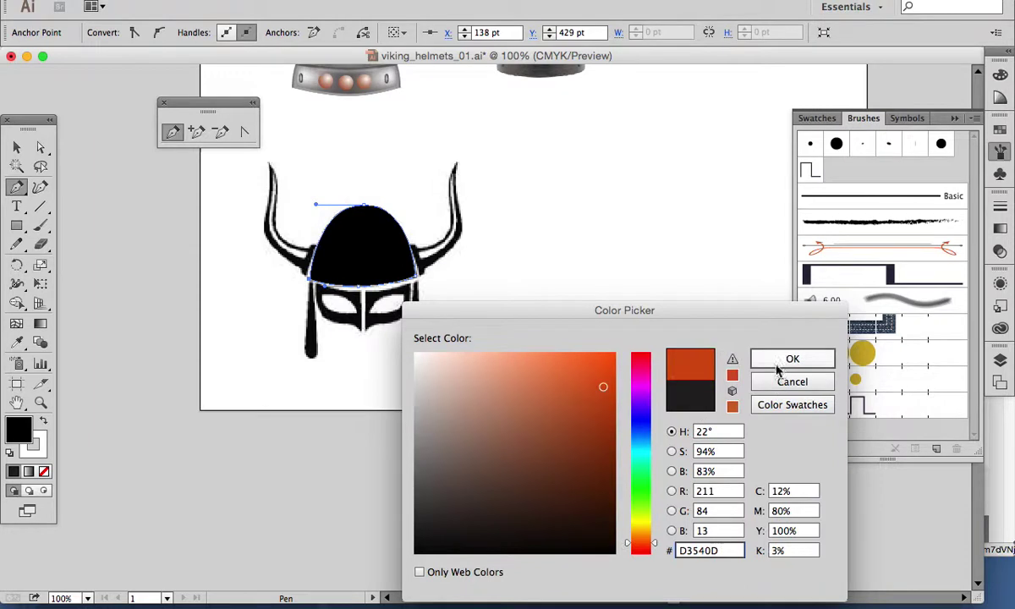
click(777, 365)
- Swap the dome's fill and stroke colours and set the fill to none, leaving only an orange-red outline
click(36, 441)
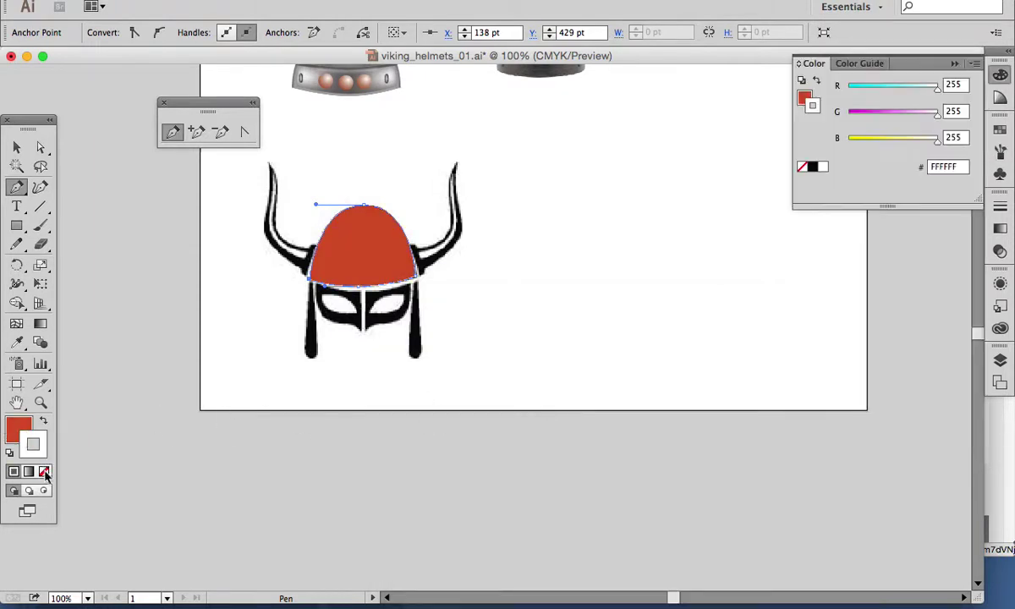
click(43, 420)
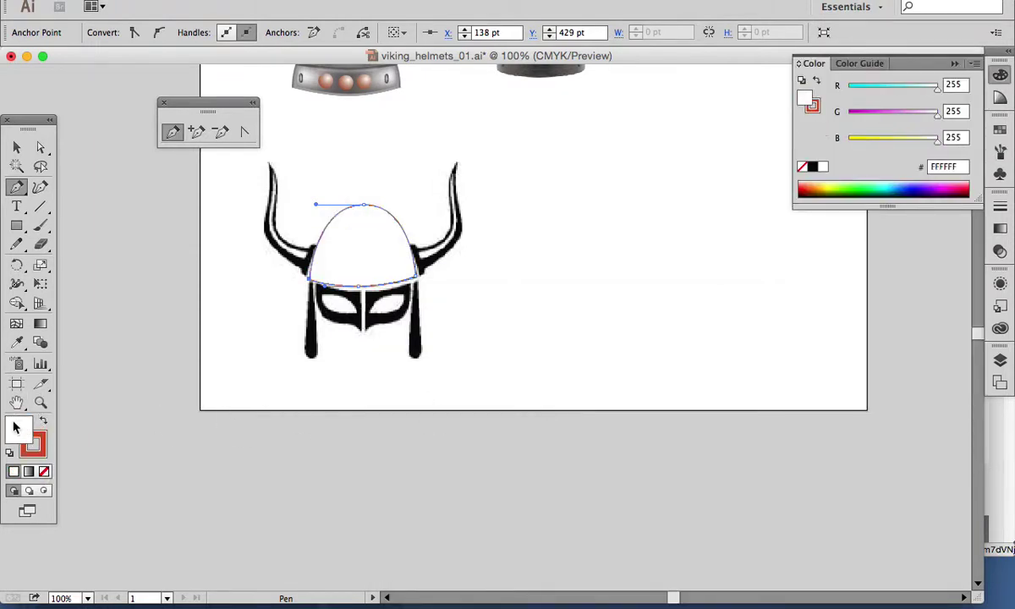
click(44, 472)
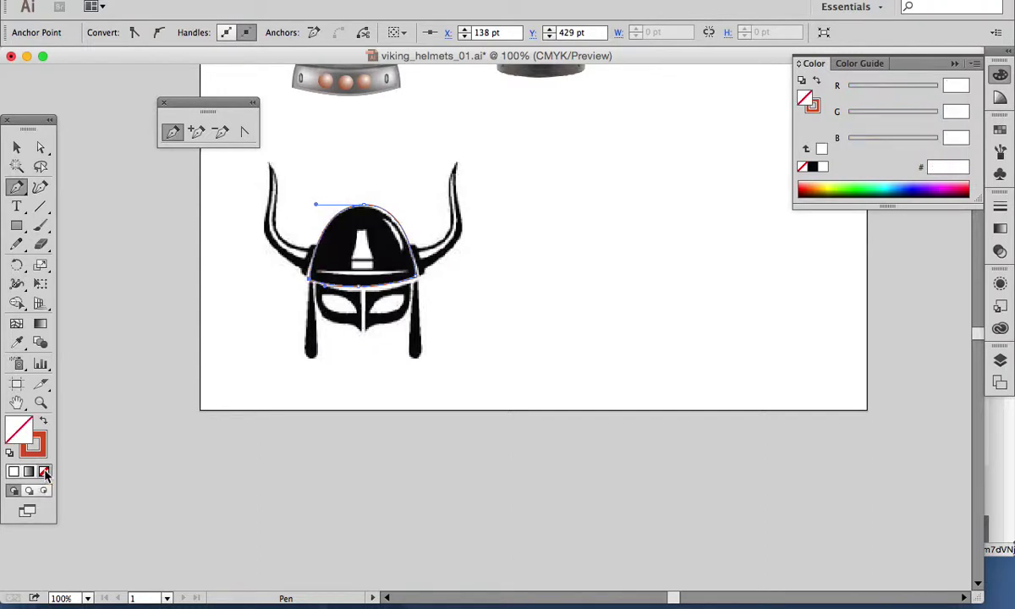
click(19, 148)
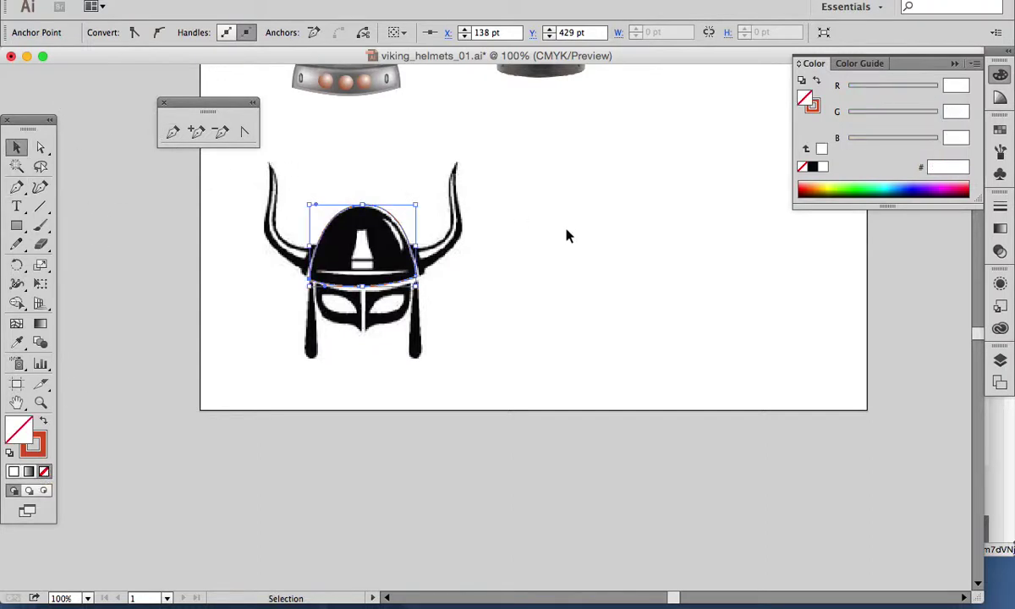
- Try moving the black helmet reference image away from the traced outline, and undo the move
click(529, 209)
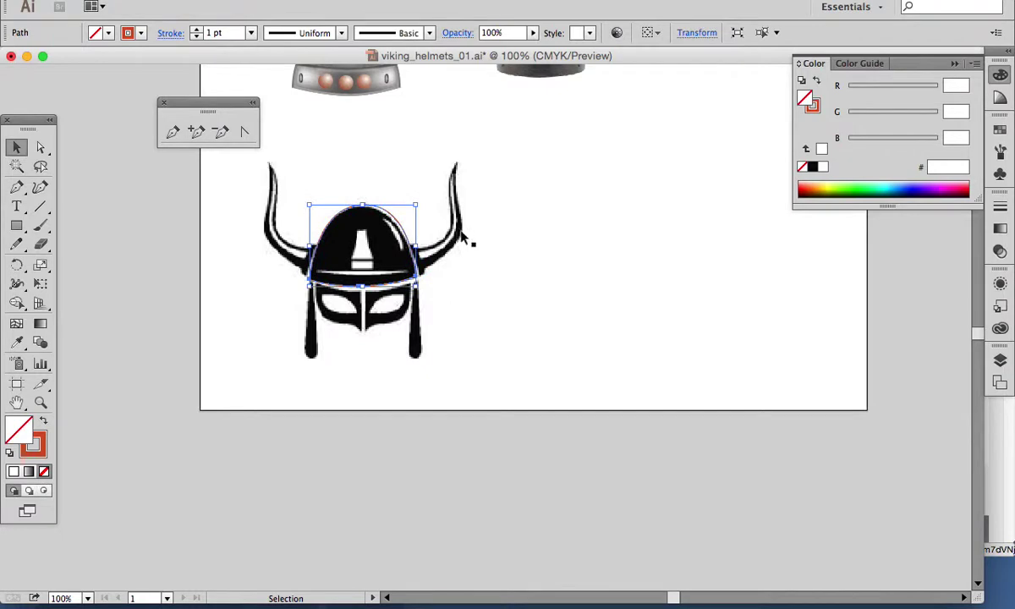
click(453, 240)
drag(451, 241, 636, 243)
key(super+z)
click(540, 250)
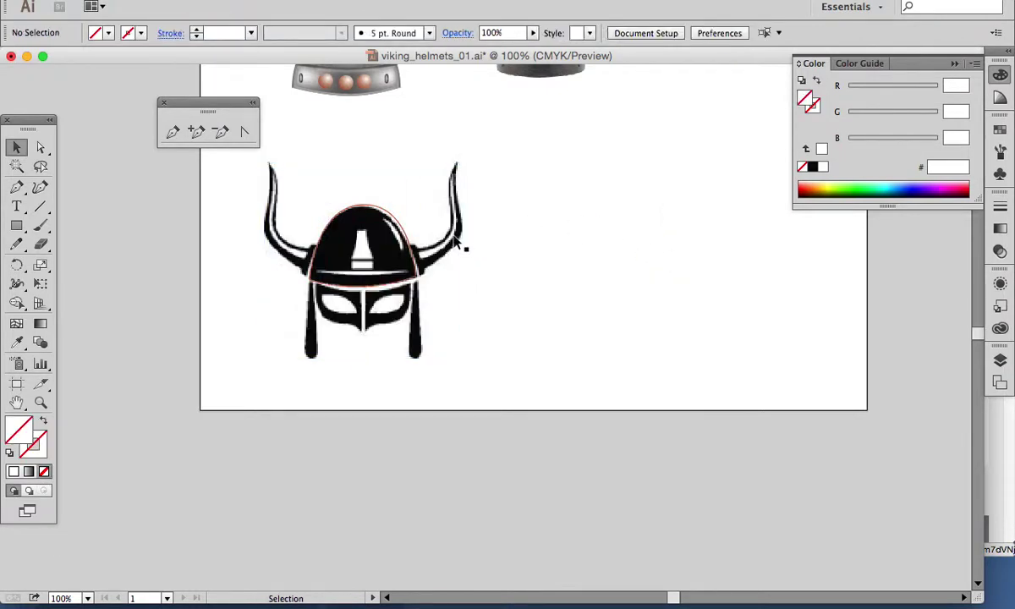
- Lock the helmet reference image in place
click(461, 247)
click(202, 0)
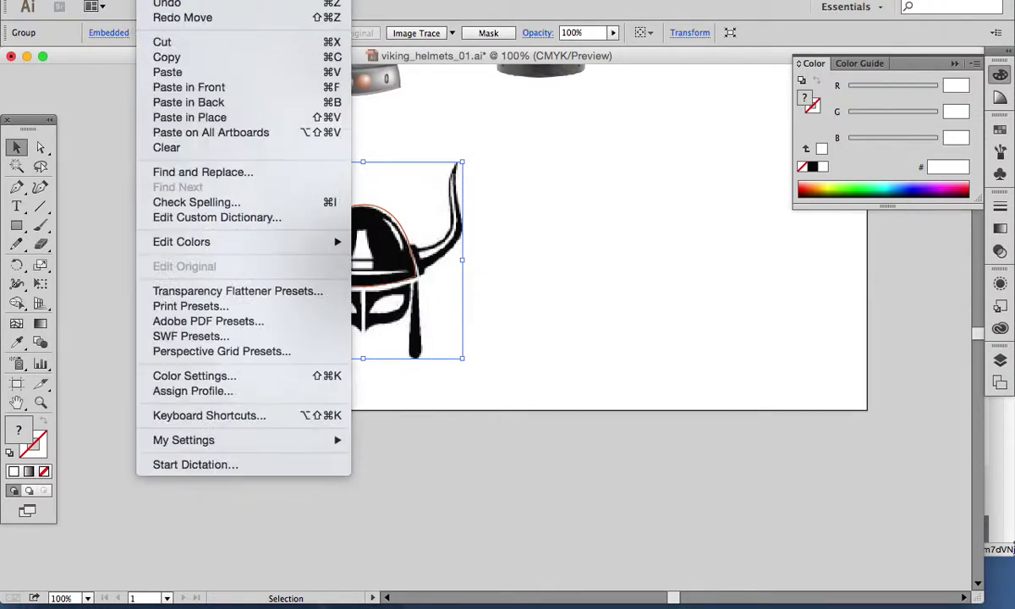
mouse_move(202, 4)
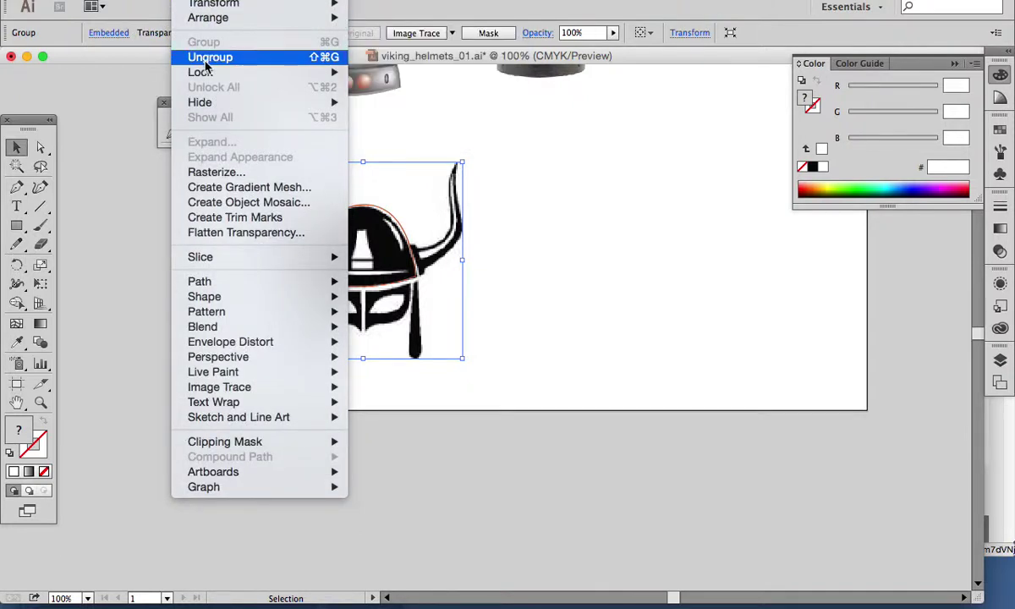
key(Escape)
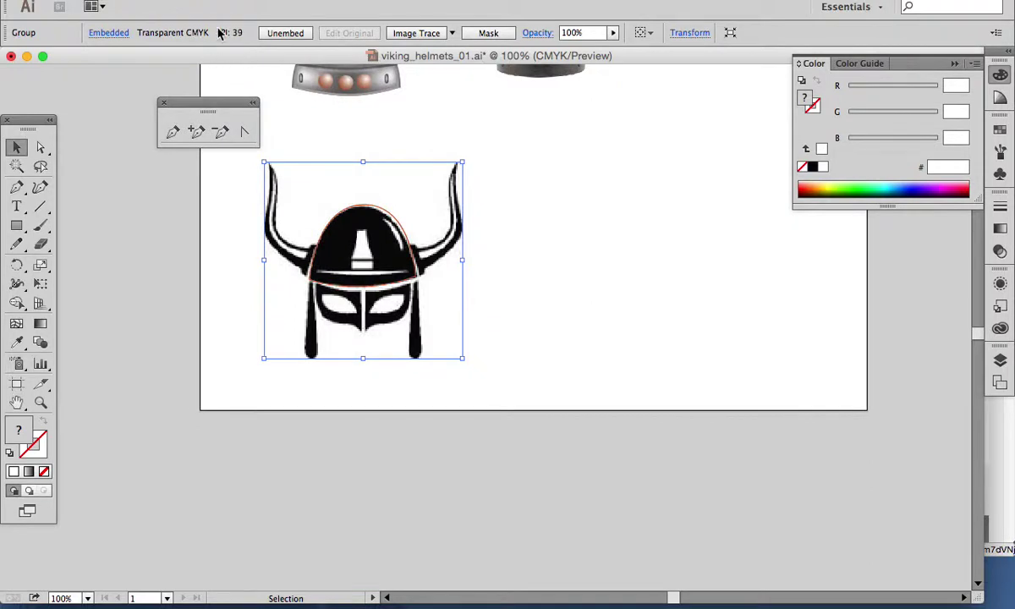
click(196, 0)
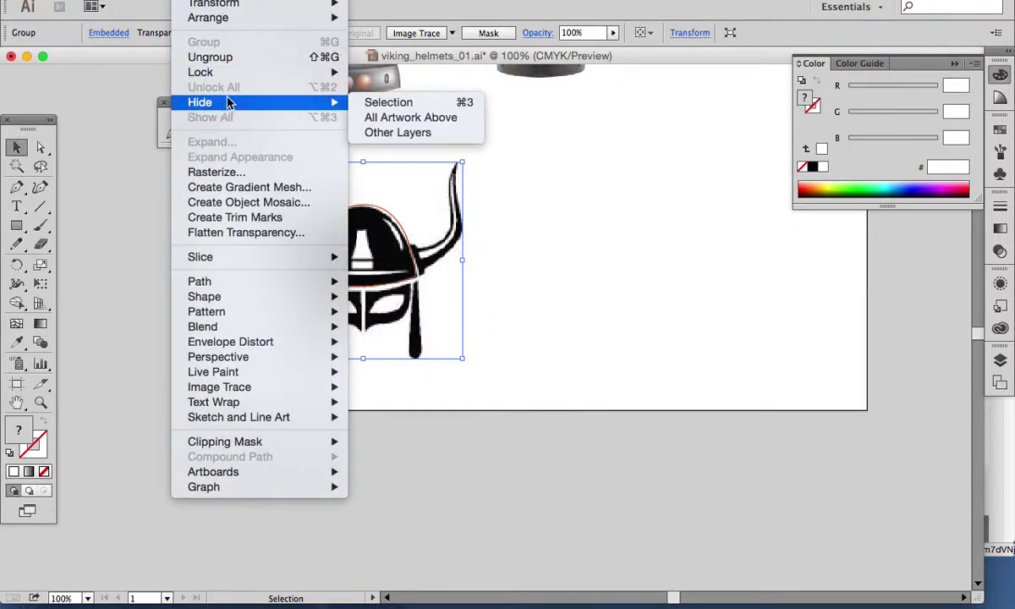
mouse_move(237, 73)
click(388, 72)
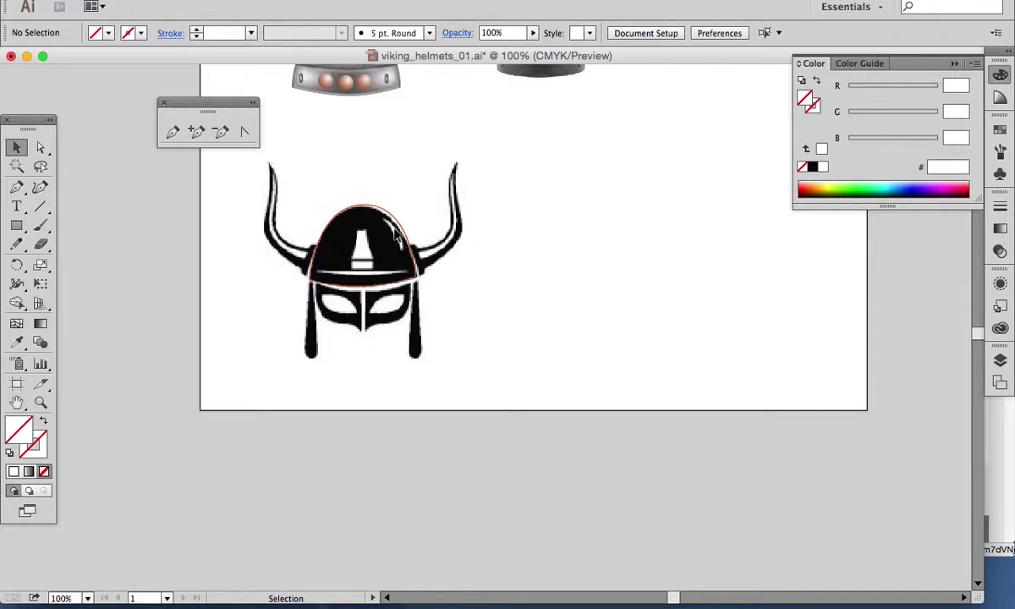
- Set the dome outline's stroke weight to 3 pt
click(377, 219)
click(196, 29)
click(196, 29)
click(545, 340)
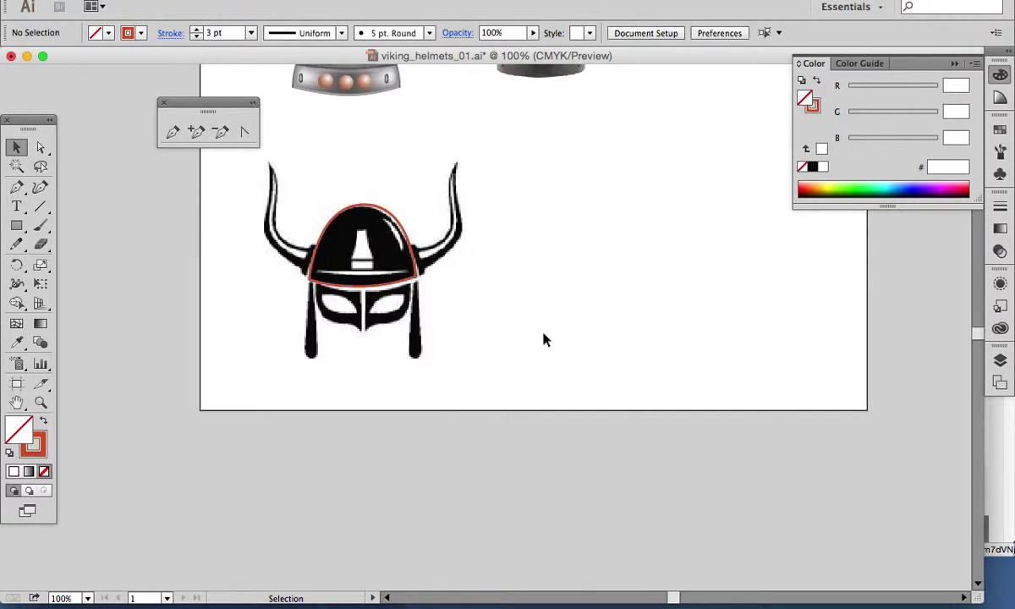
- Trace the helmet's left horn as a closed curved path with the Pen tool
click(16, 186)
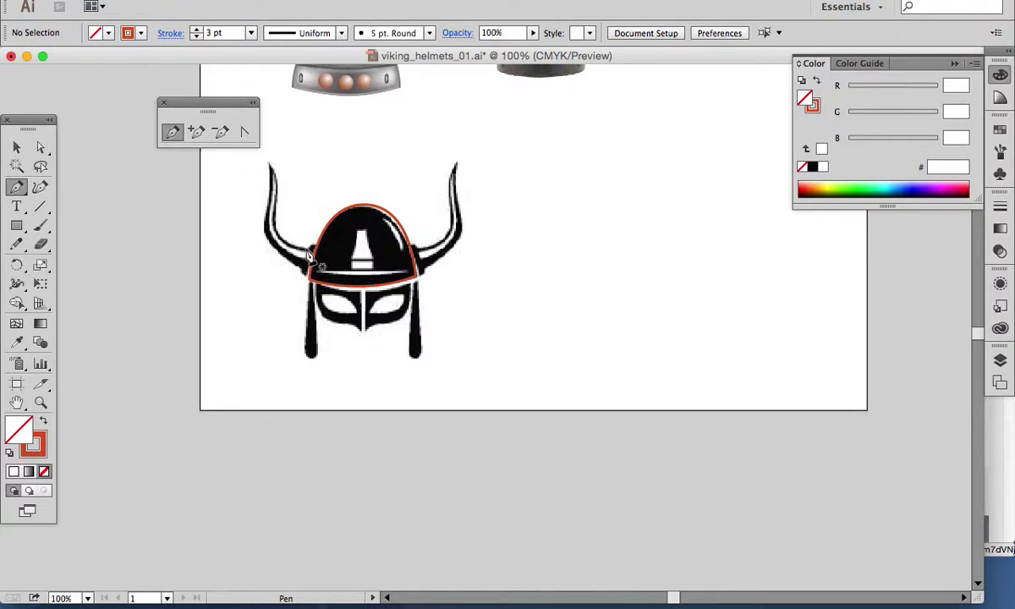
click(309, 249)
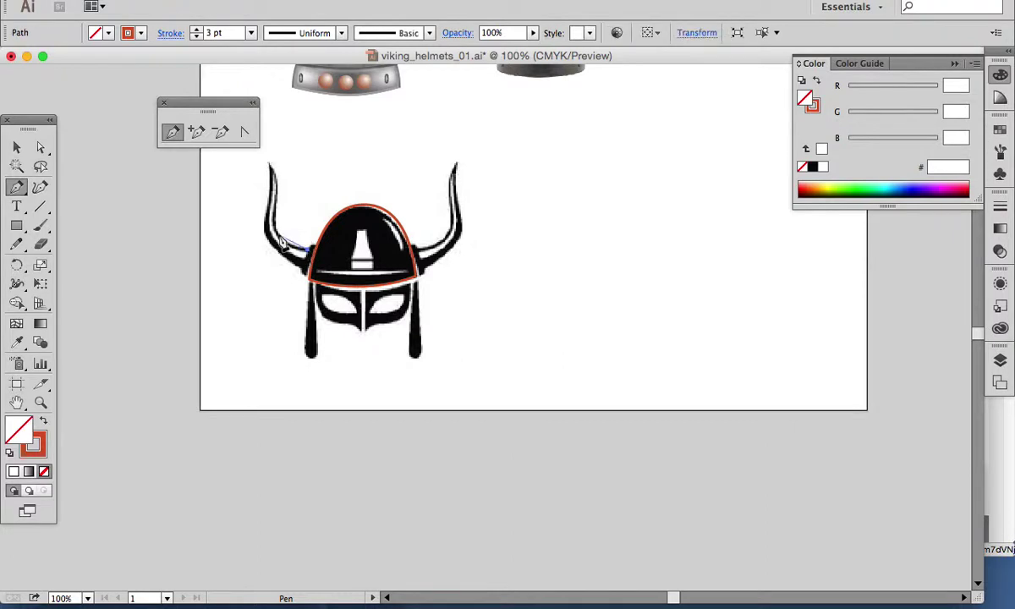
drag(276, 211, 279, 188)
click(268, 165)
drag(266, 159, 272, 200)
click(266, 241)
drag(267, 240, 306, 271)
click(308, 265)
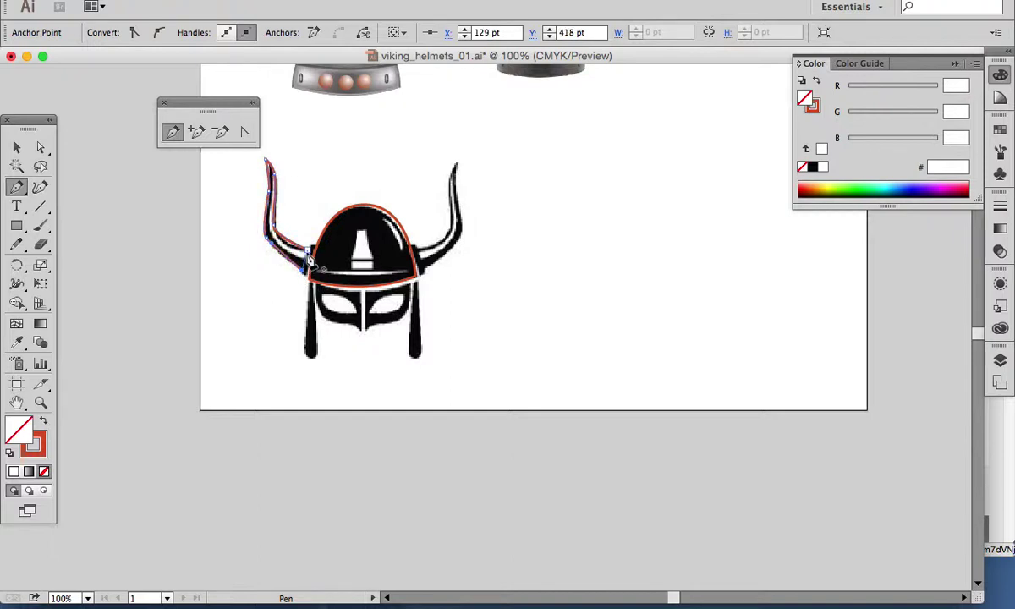
- Move the traced horn onto the empty area right of the helmet and swap its stroke and fill to make it solid orange-red
key(v)
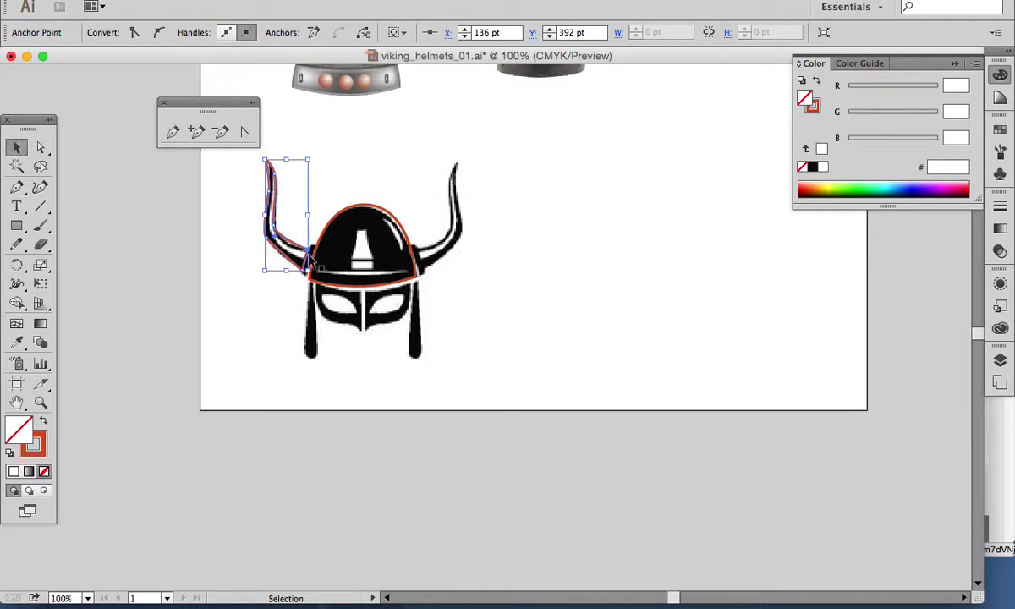
mouse_move(298, 246)
mouse_down()
mouse_move(498, 233)
mouse_move(542, 256)
mouse_up()
click(42, 419)
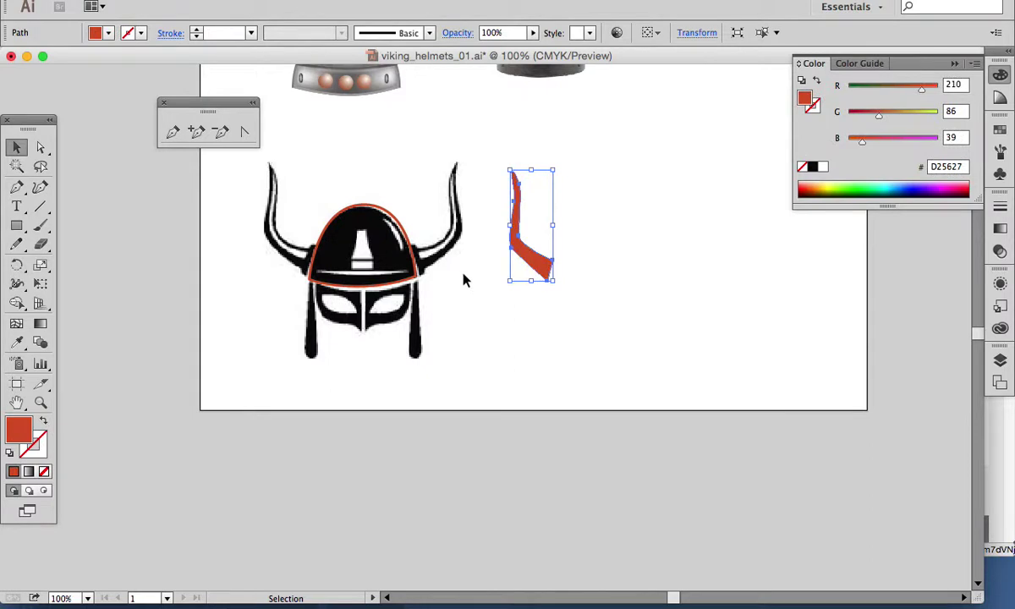
- Draw a narrow upright rectangle beside the wide end of the orange-red horn
click(23, 227)
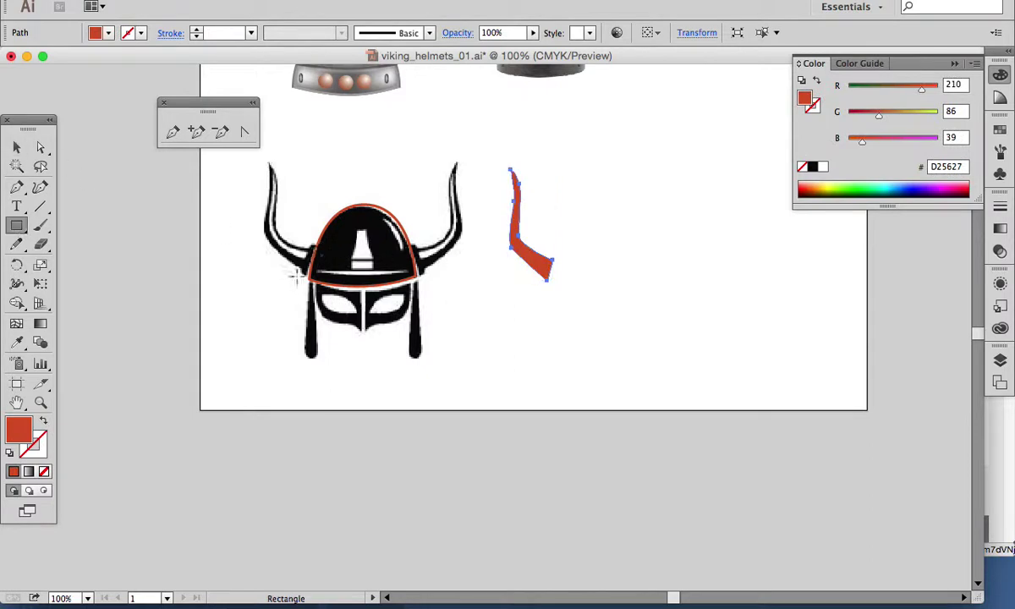
drag(571, 241, 577, 292)
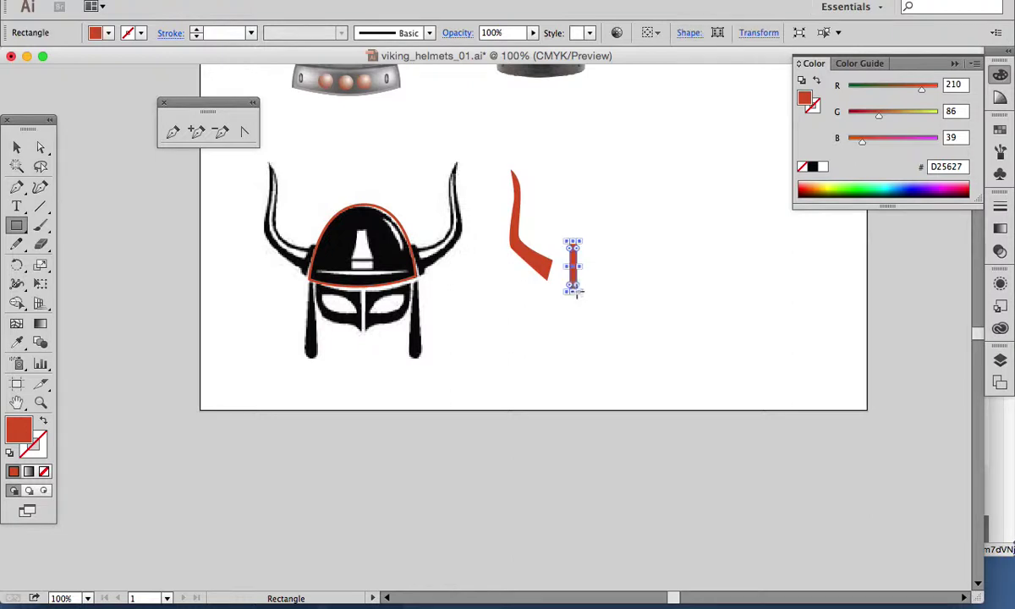
click(19, 148)
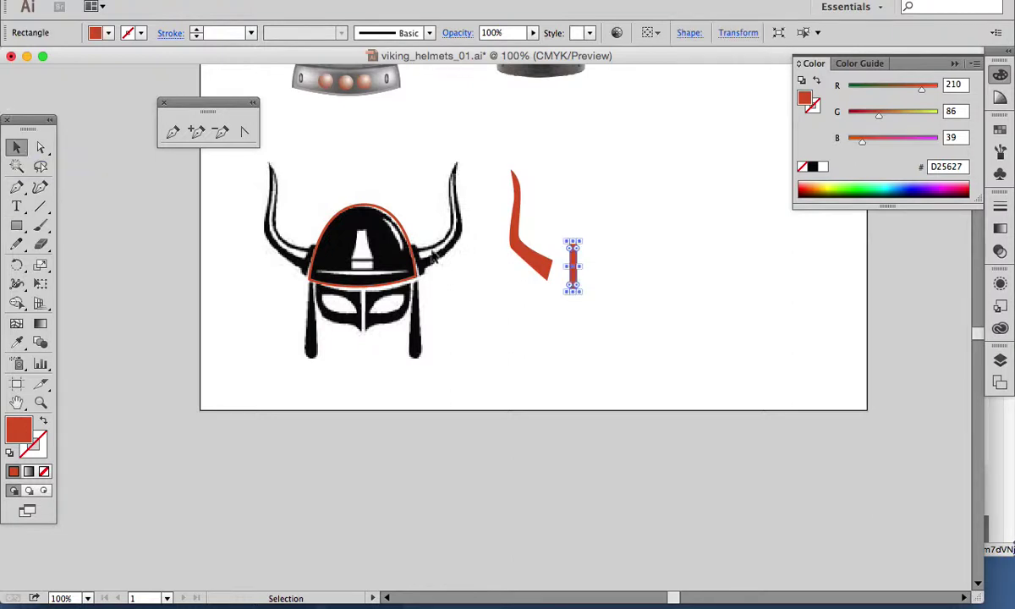
click(630, 289)
- Rotate the narrow rectangle to match the slant of the horn's base and move it against that end
click(573, 269)
drag(581, 238, 588, 247)
drag(586, 253, 609, 269)
drag(605, 272, 565, 259)
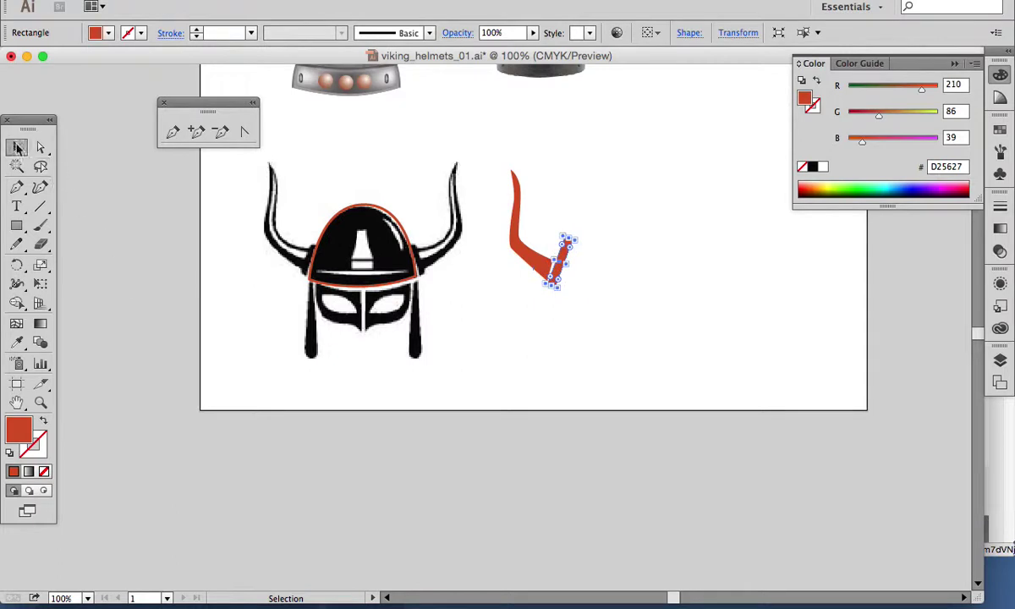
- Shorten the tilted rectangle and nudge it upward over the horn's wide end
click(623, 218)
mouse_move(560, 267)
mouse_down()
mouse_move(550, 279)
mouse_move(560, 252)
mouse_move(560, 261)
mouse_up()
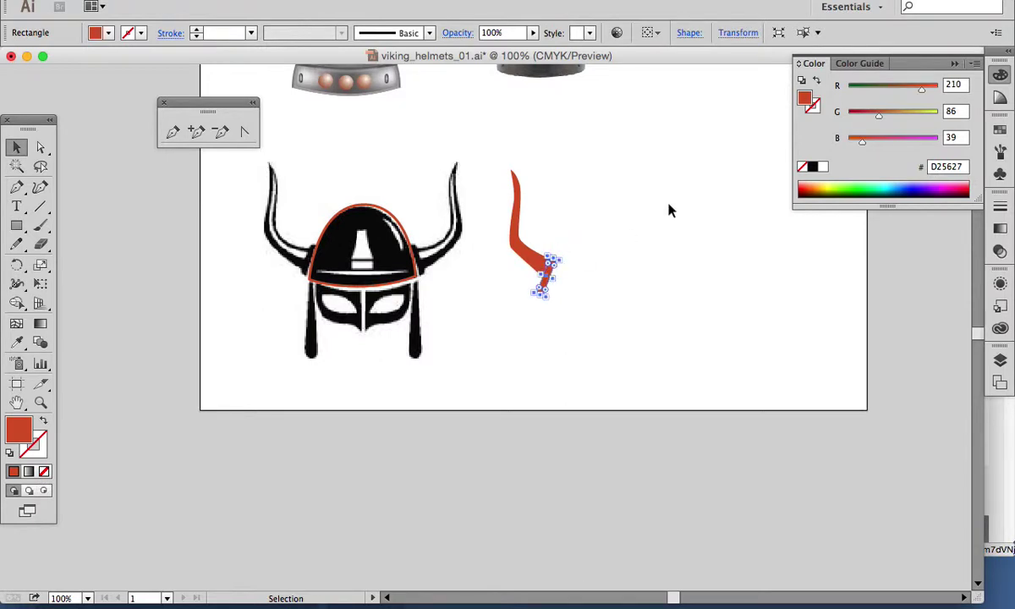
key(shift+Up)
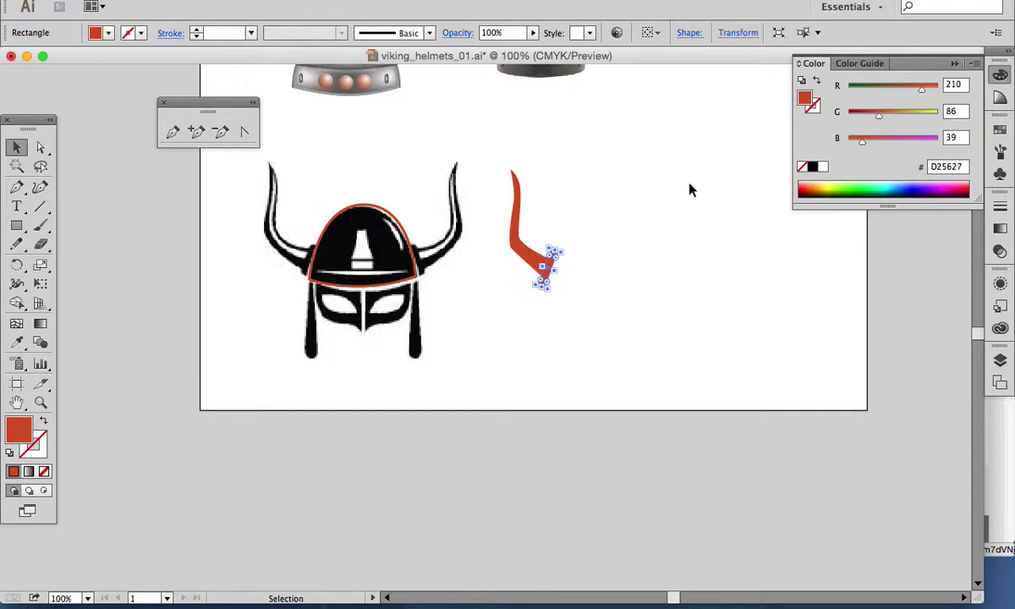
click(764, 211)
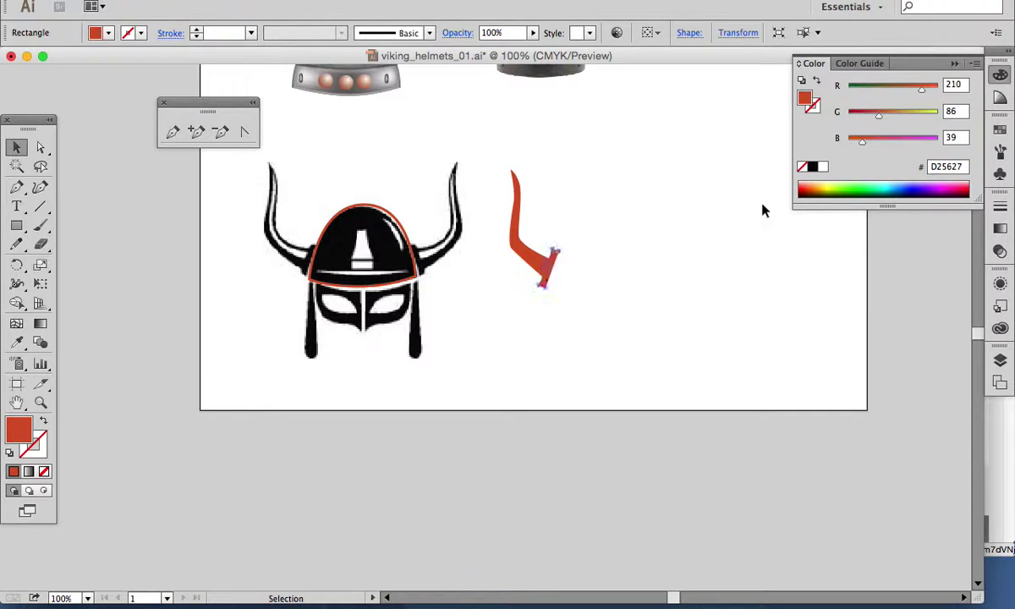
- Trim the rectangle's length slightly more and shift it outward so it caps the horn's base evenly
click(551, 271)
drag(555, 252, 554, 257)
click(567, 275)
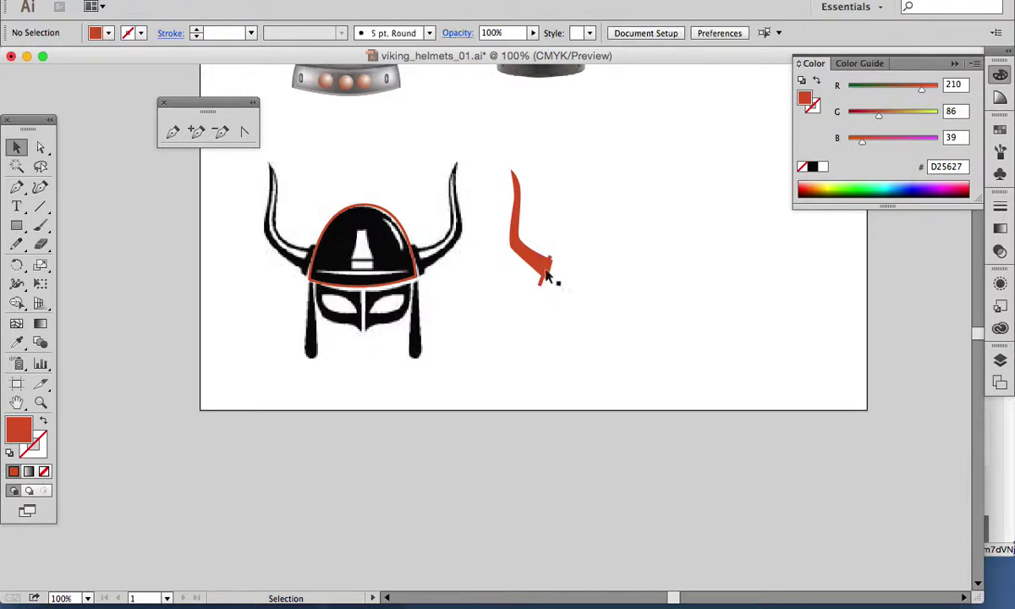
click(550, 274)
mouse_move(549, 273)
mouse_down()
mouse_move(559, 276)
mouse_move(552, 279)
mouse_up()
click(575, 291)
click(627, 306)
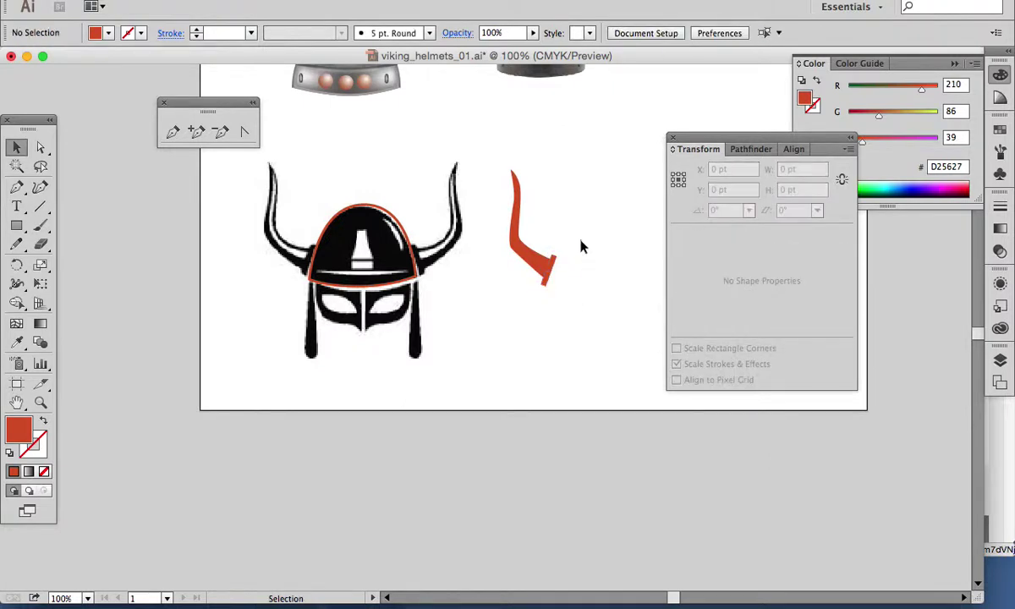
- Select the horn together with its end rectangle and display the Pathfinder options
drag(545, 222, 563, 286)
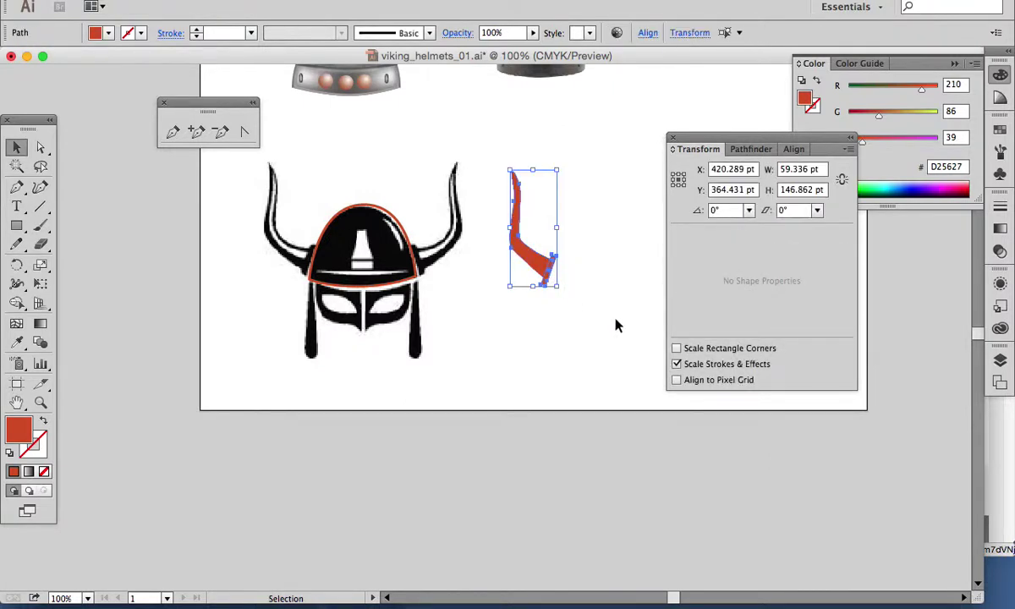
click(417, 1)
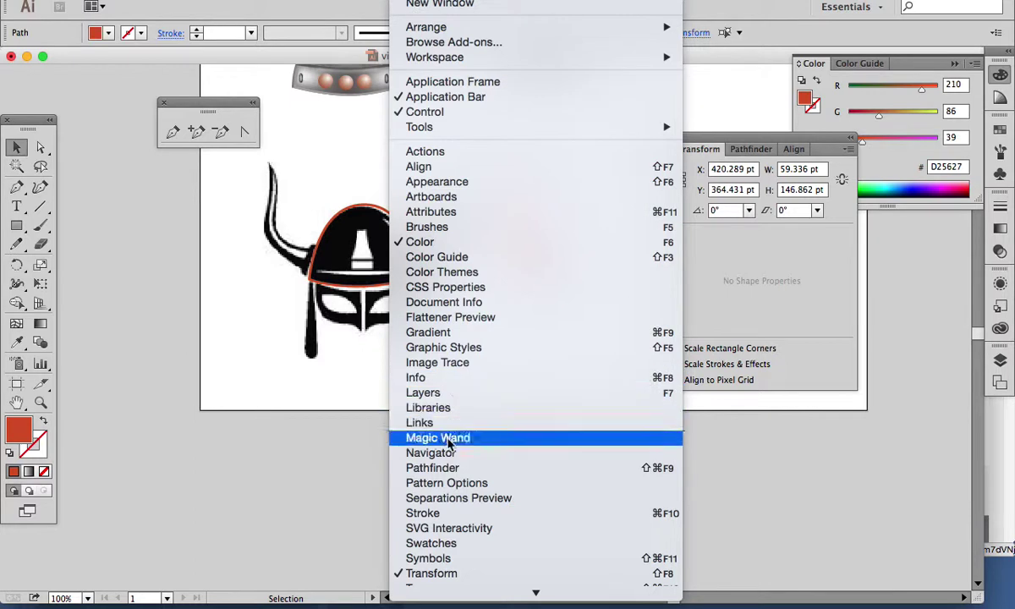
click(431, 468)
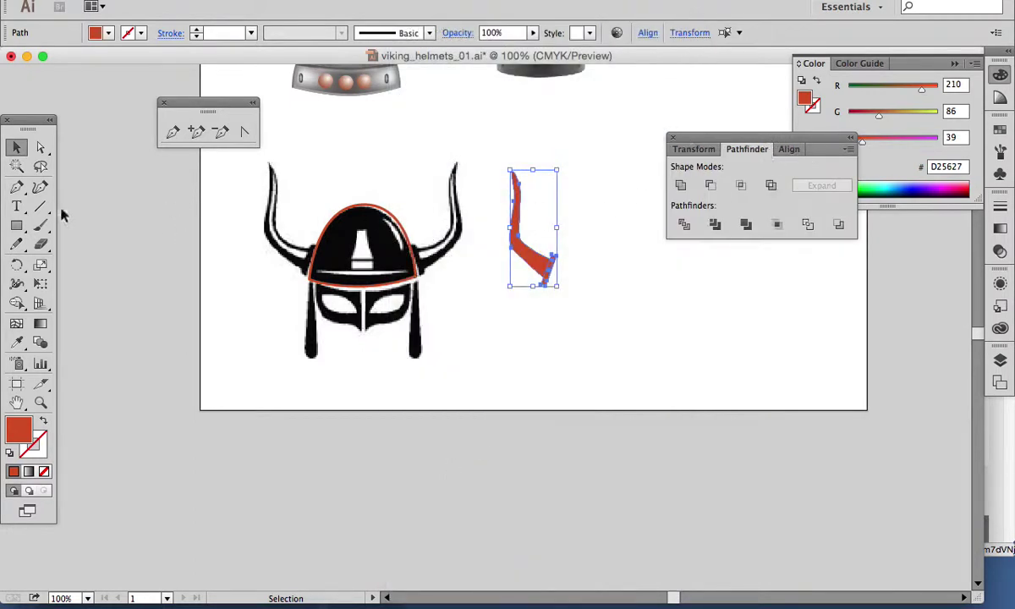
- Draw a red square on the artboard's empty lower area and a blue circle overlapping its upper corner
click(20, 226)
drag(640, 317, 712, 385)
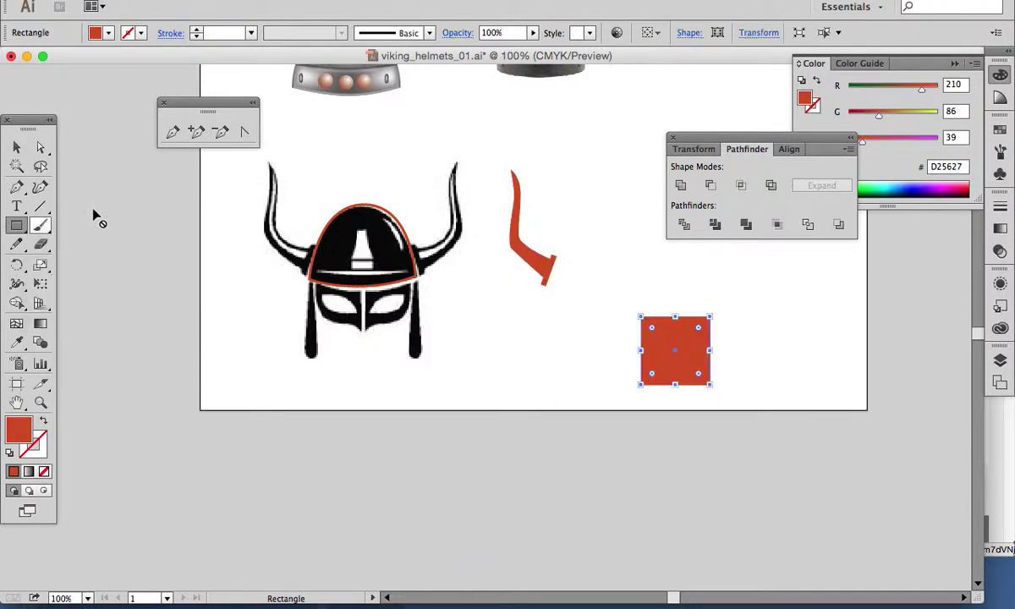
click(25, 234)
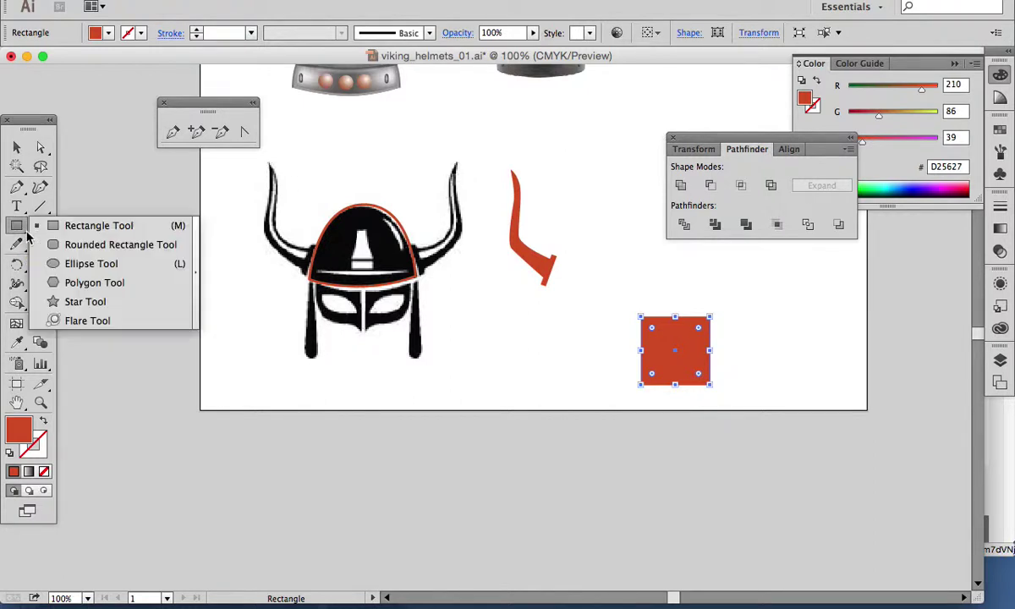
click(71, 263)
drag(726, 330, 777, 381)
click(907, 180)
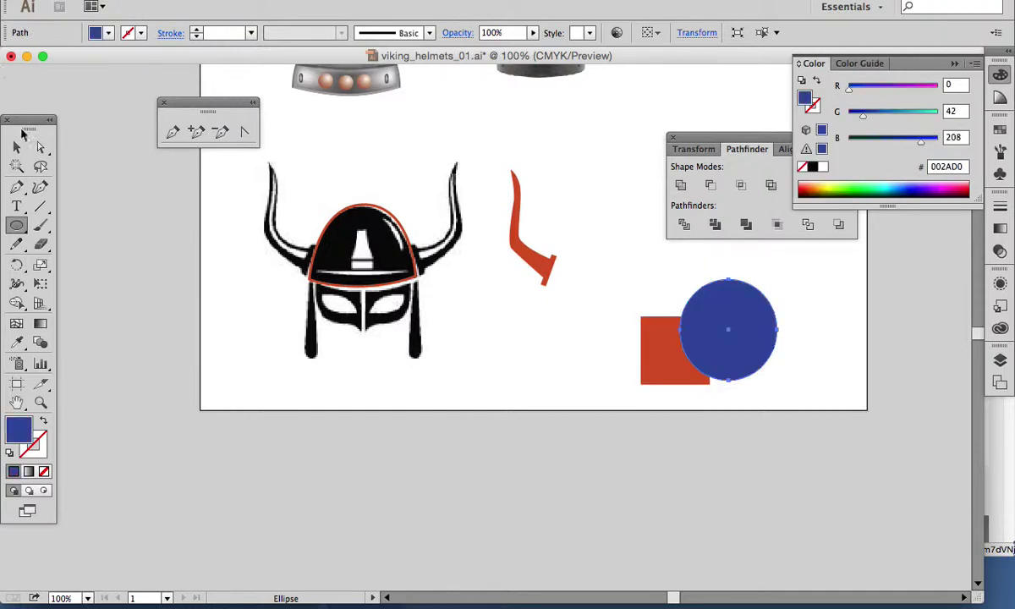
- Duplicate the overlapping square and circle, and split the copy with Pathfinder Divide
click(16, 147)
drag(612, 293, 771, 386)
drag(683, 354, 619, 493)
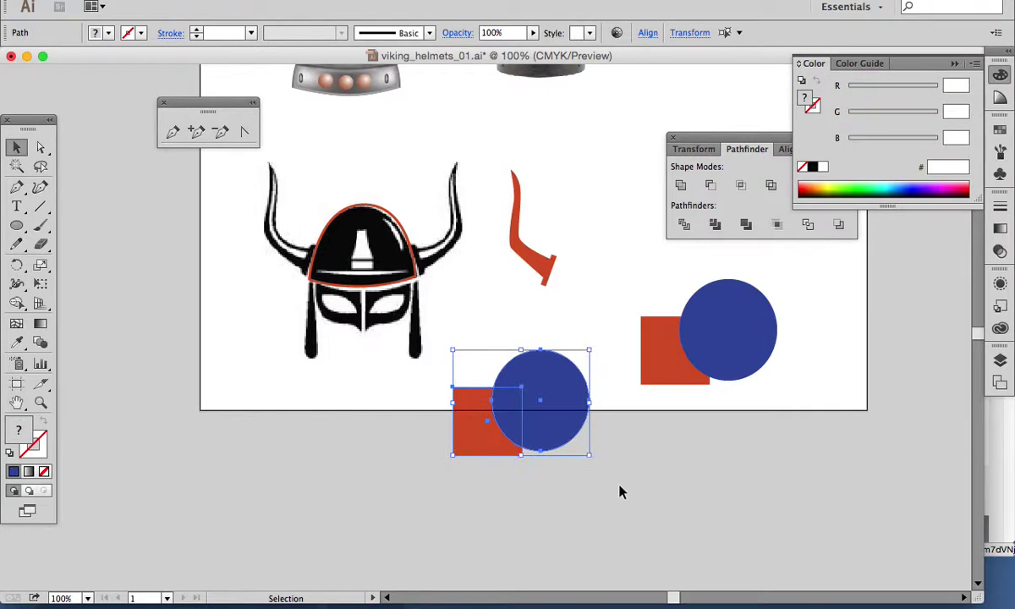
click(684, 225)
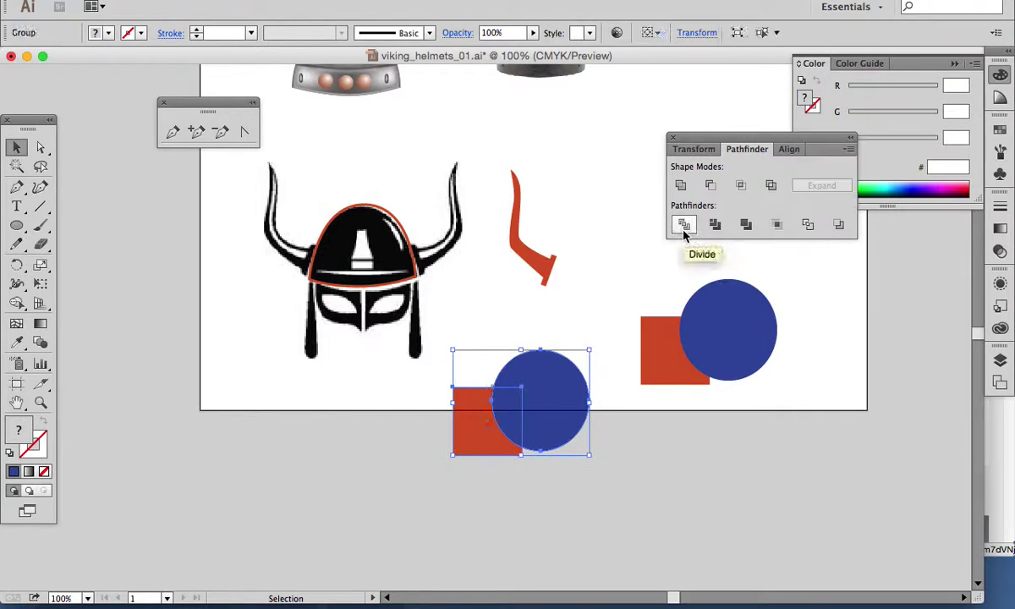
click(585, 488)
drag(564, 413, 551, 376)
click(537, 475)
click(628, 504)
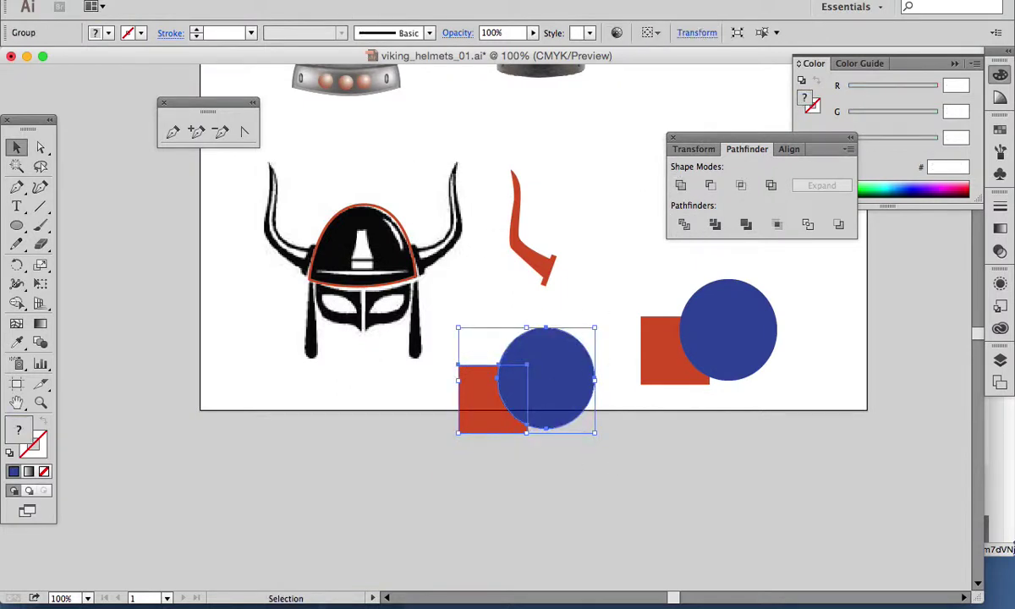
- Ungroup the divided copy and pull its three pieces apart
click(193, 2)
click(253, 56)
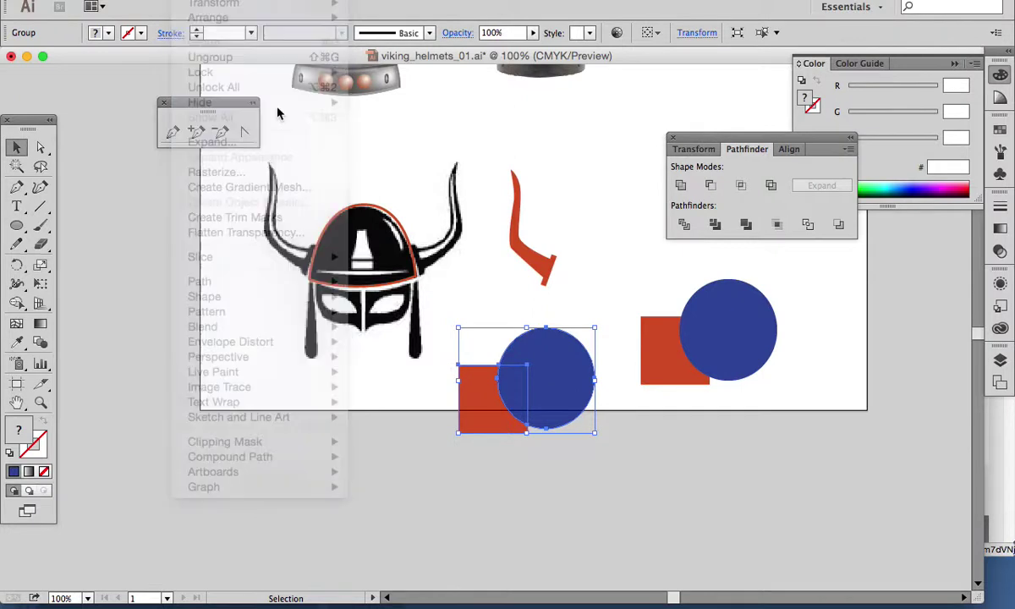
click(668, 510)
drag(571, 385, 601, 356)
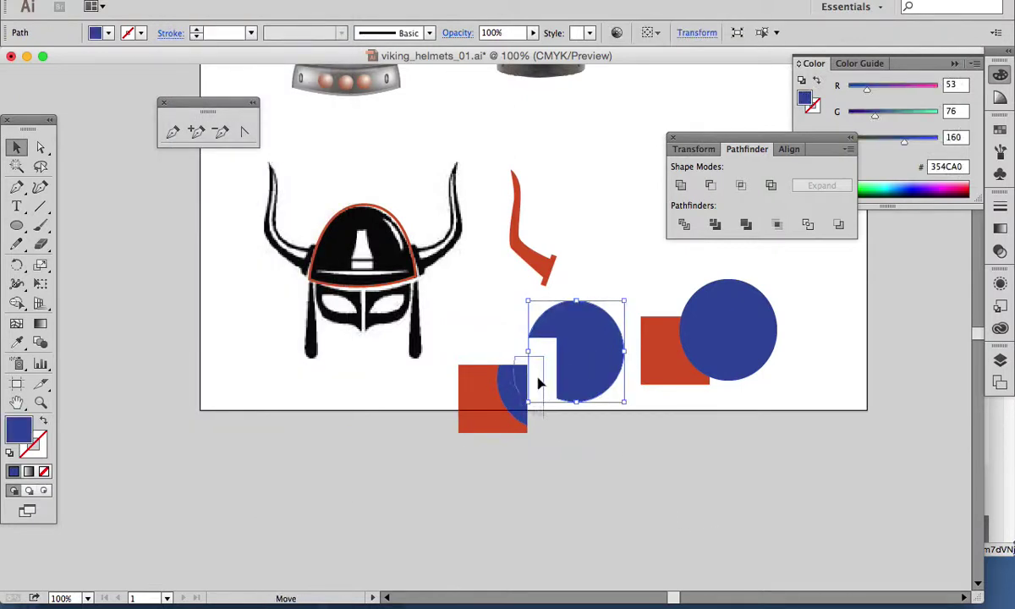
click(539, 383)
drag(464, 385, 422, 482)
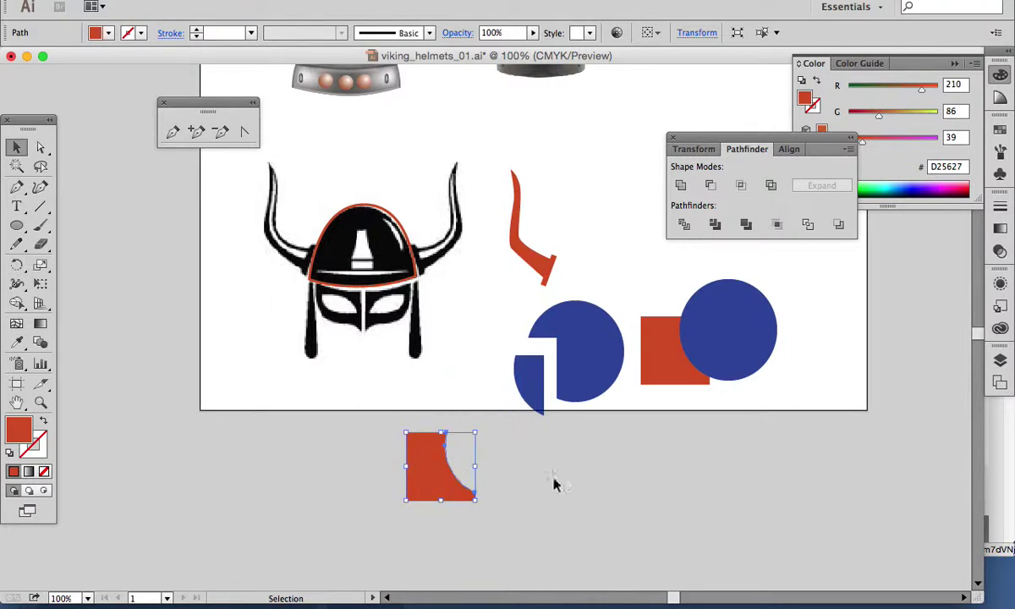
- Delete both blue pieces of the divided copy, keeping only the notched red piece
click(529, 386)
key(Delete)
click(573, 364)
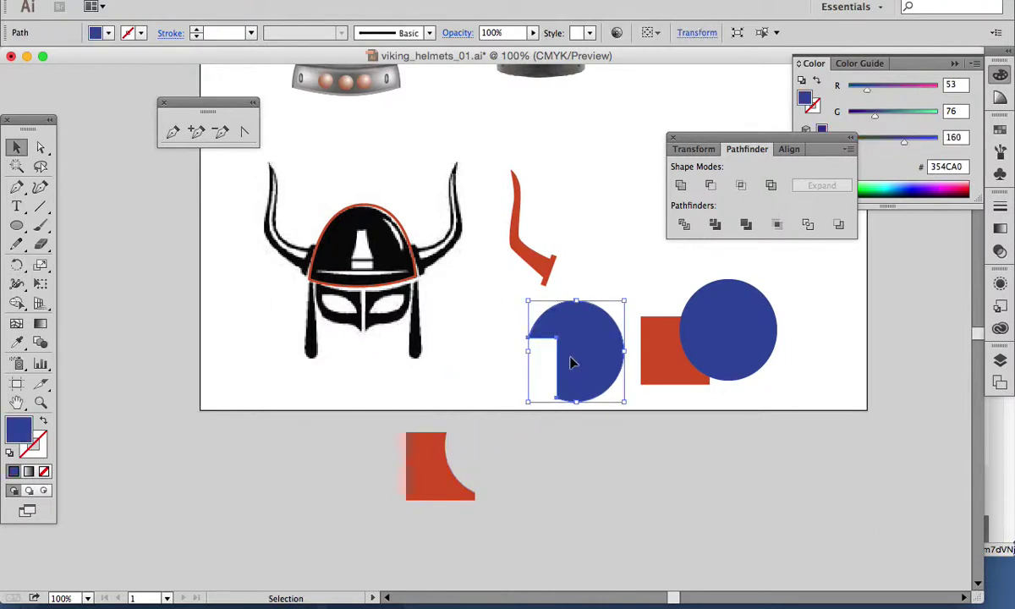
key(Delete)
- Add a first name in capitals beside the notched red piece, enlarge the text, and fit it against the curved cutout
click(17, 207)
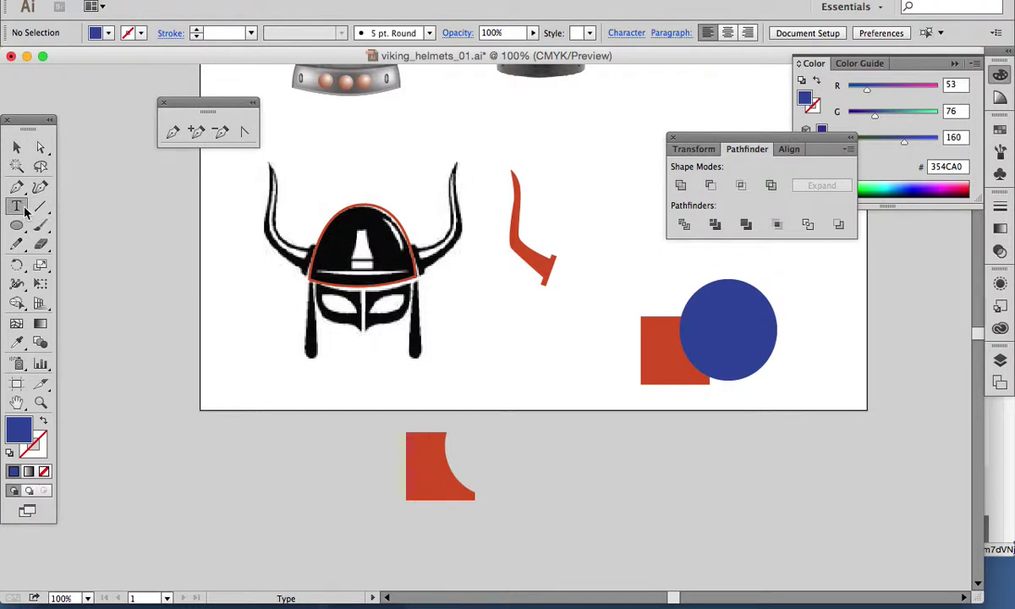
click(478, 457)
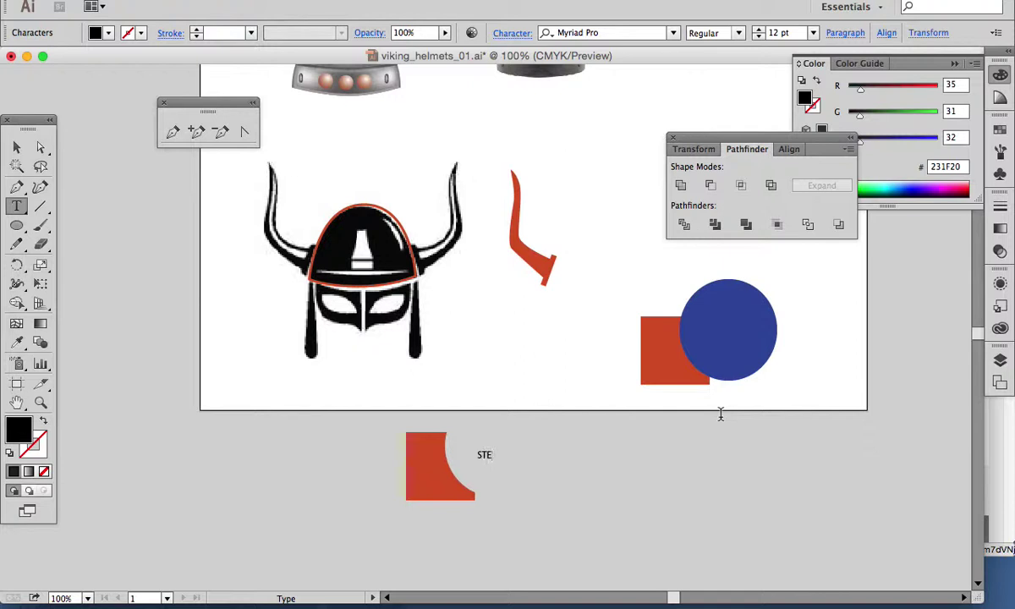
click(17, 147)
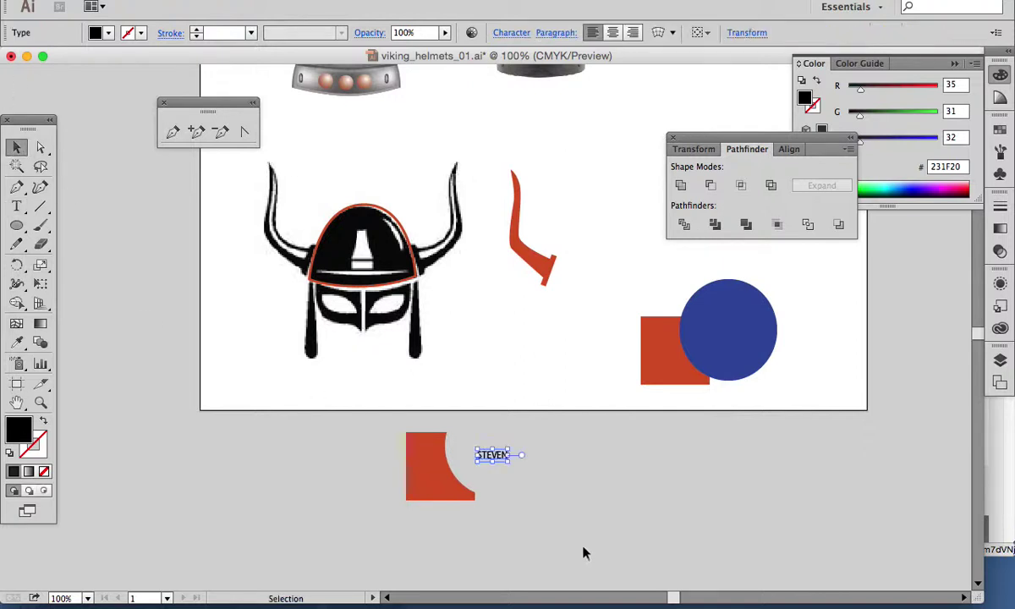
drag(511, 465, 710, 537)
scroll(551, 125, down, 5)
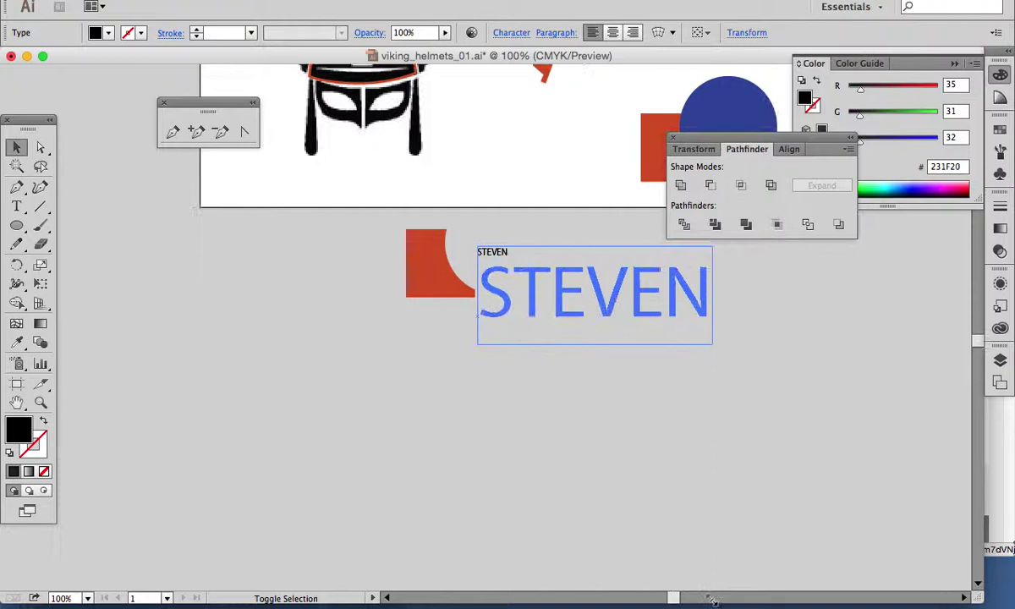
scroll(643, 338, down, 2)
scroll(652, 384, up, 3)
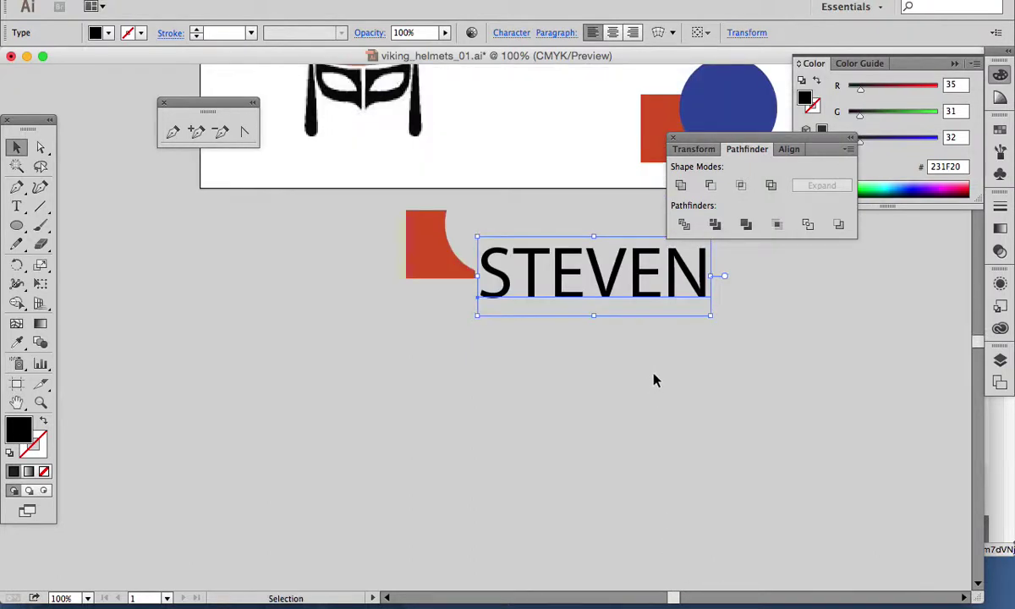
drag(512, 273, 500, 235)
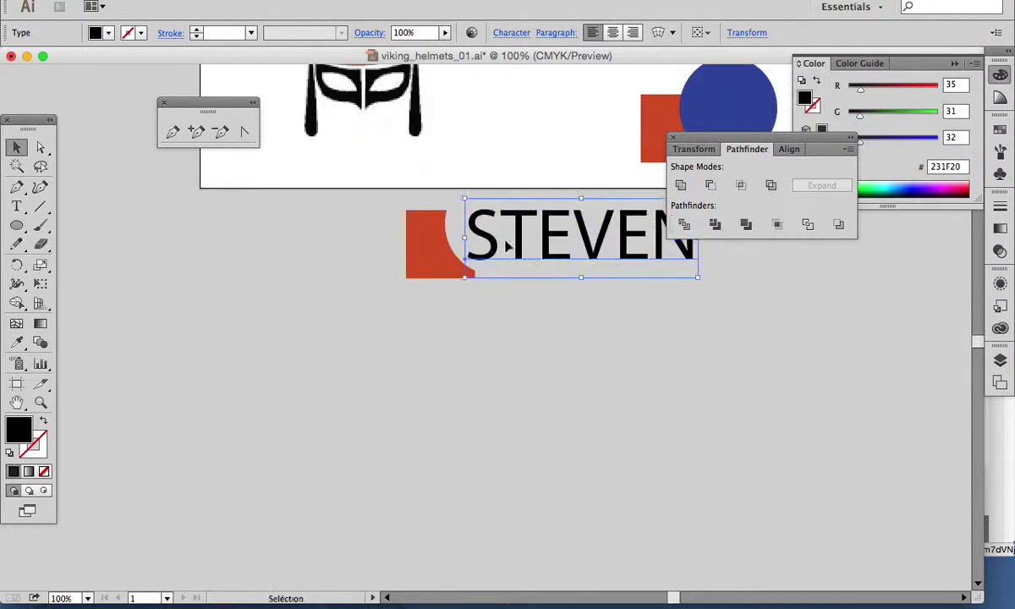
drag(808, 139, 909, 181)
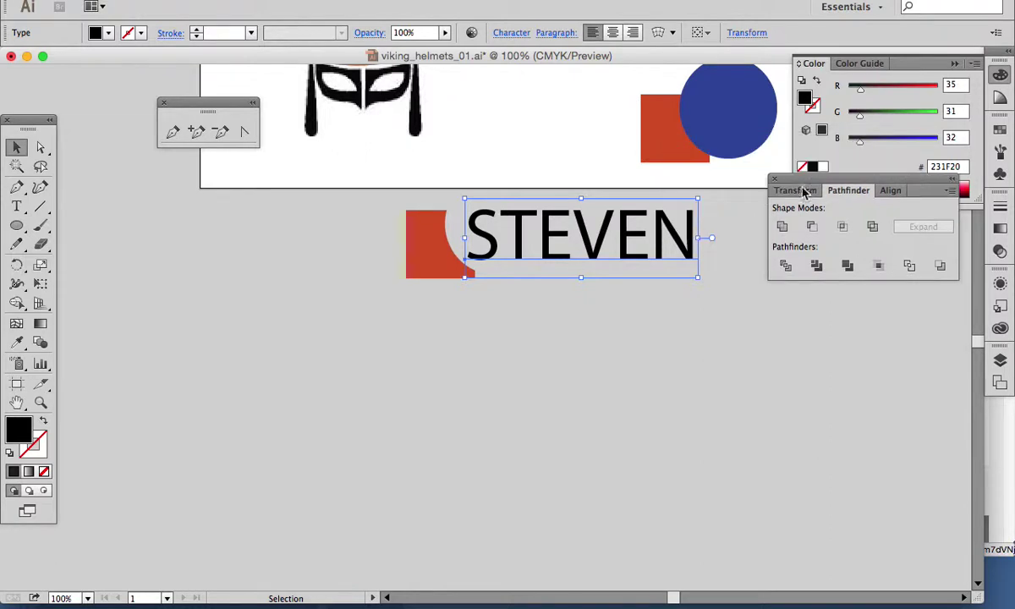
- Delete the sample name text and the notched red piece below the artboard
drag(476, 234, 479, 236)
key(Delete)
click(423, 254)
key(Delete)
- Try Pathfinder Merge on the original square and circle by separating the circle, and undo the changes
scroll(494, 305, up, 8)
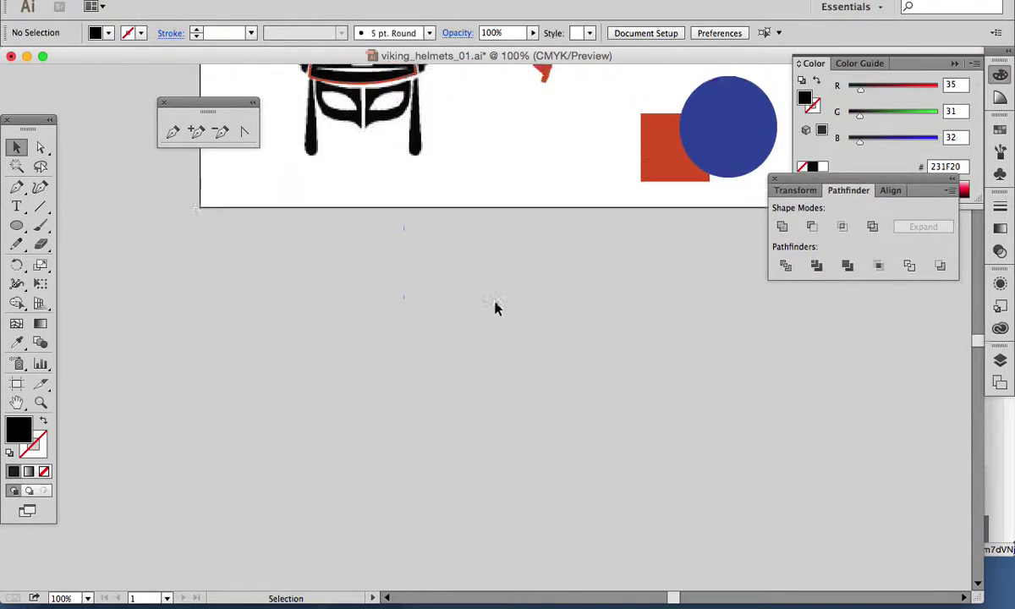
scroll(659, 364, right, 5)
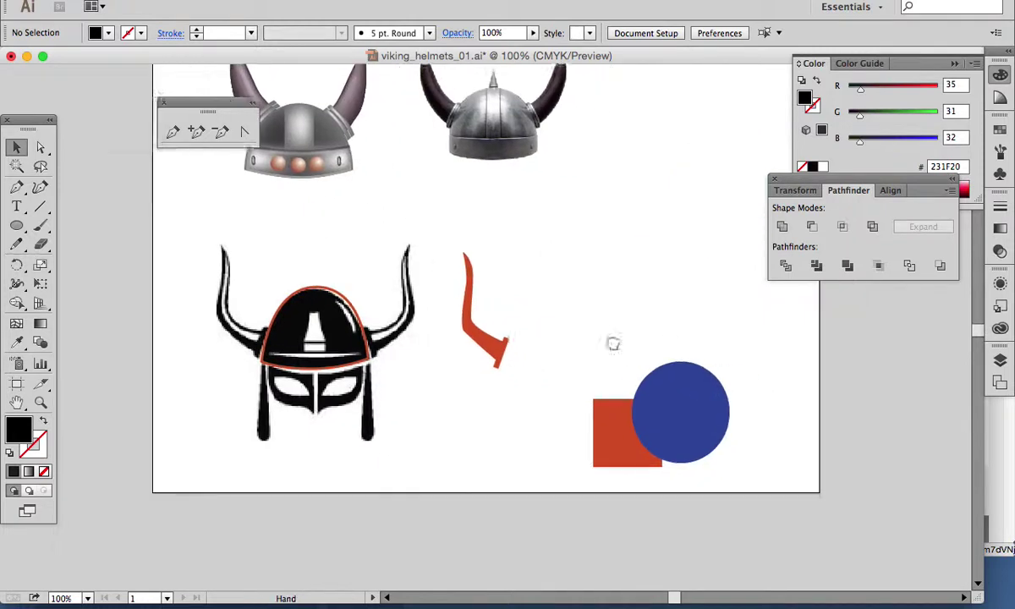
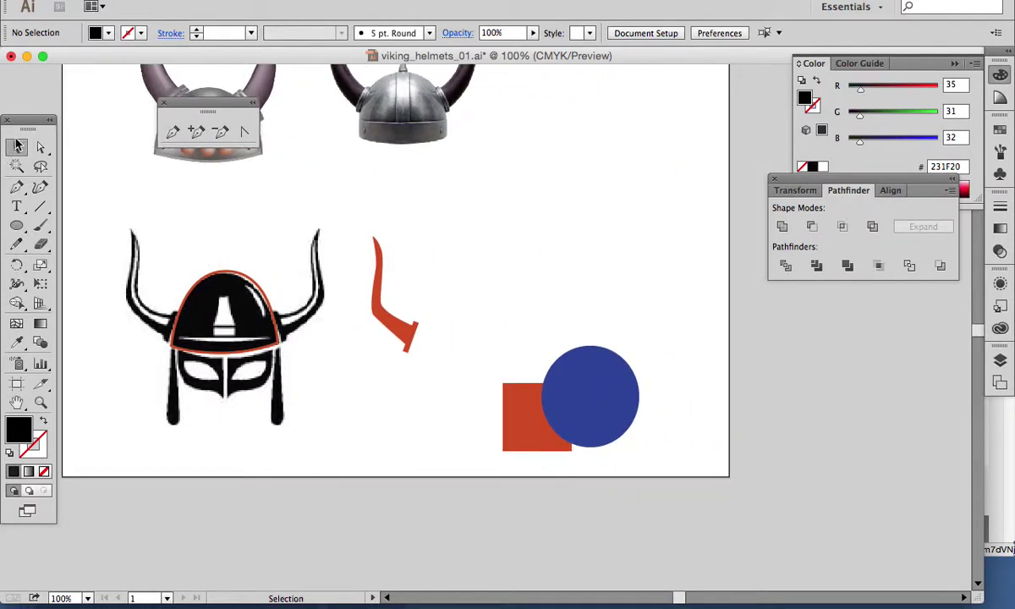
drag(506, 385, 636, 451)
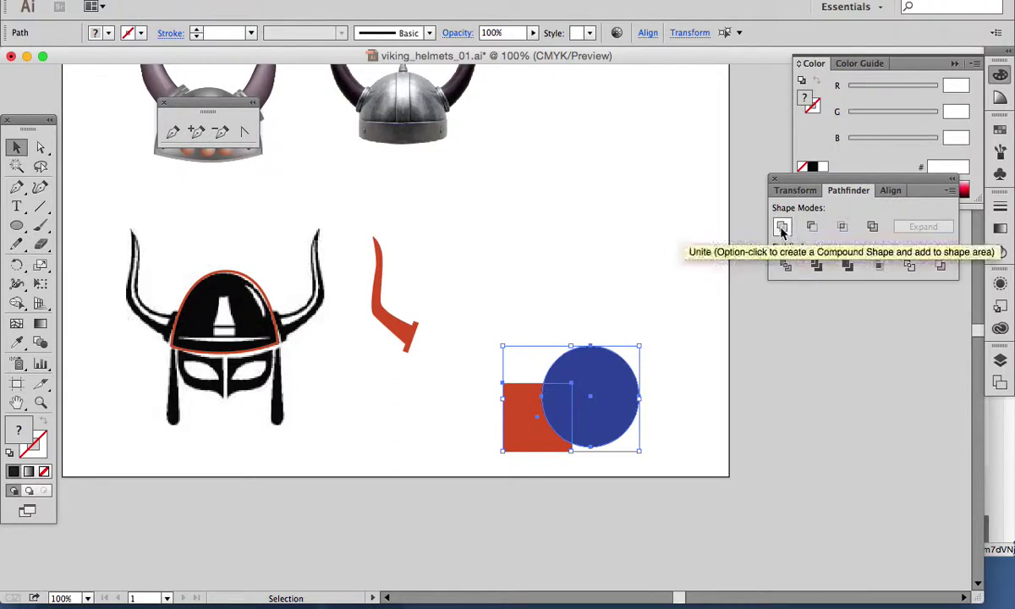
click(846, 267)
click(687, 424)
drag(632, 408, 684, 391)
key(super+z)
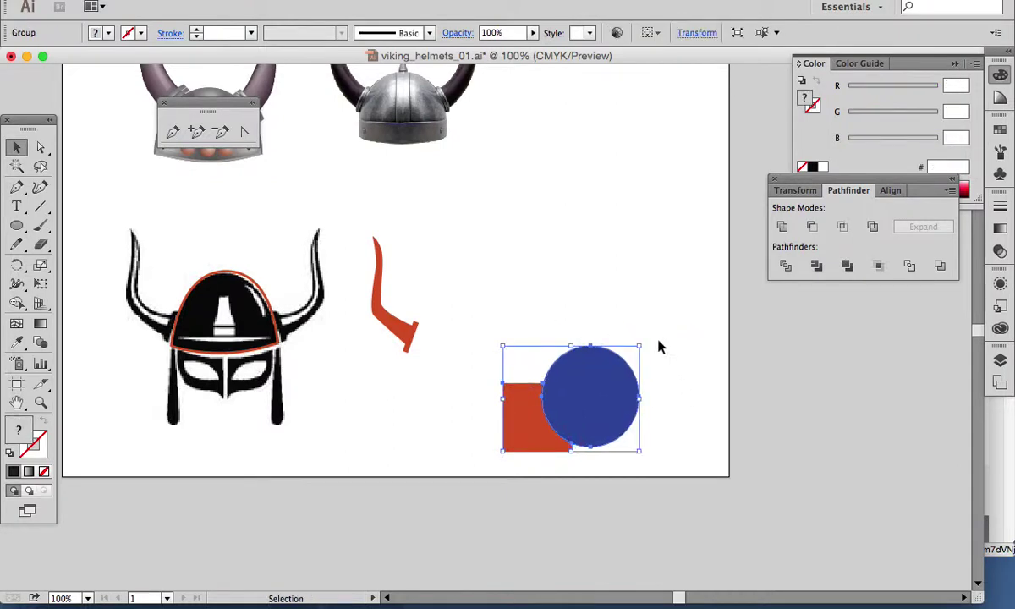
key(super+z)
- Unite the overlapping square and circle into one blue shape and move it higher on the artboard
drag(672, 327, 541, 458)
click(782, 225)
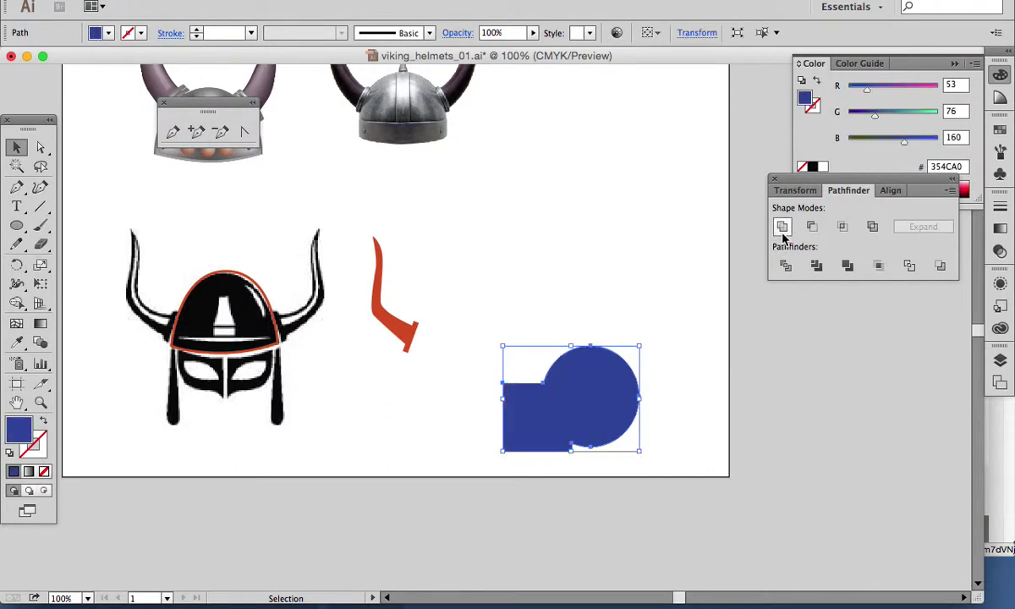
click(805, 515)
drag(612, 406, 629, 259)
- Unite the horn with its end rectangle and move the combined shape over the helmet image's left horn
drag(439, 282, 390, 378)
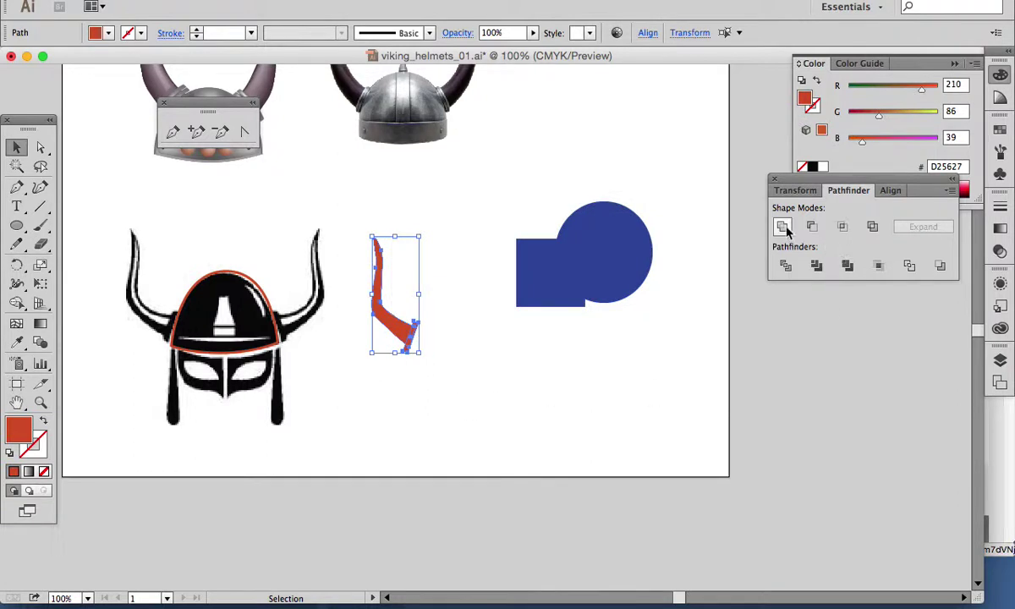
click(436, 337)
drag(398, 325, 154, 311)
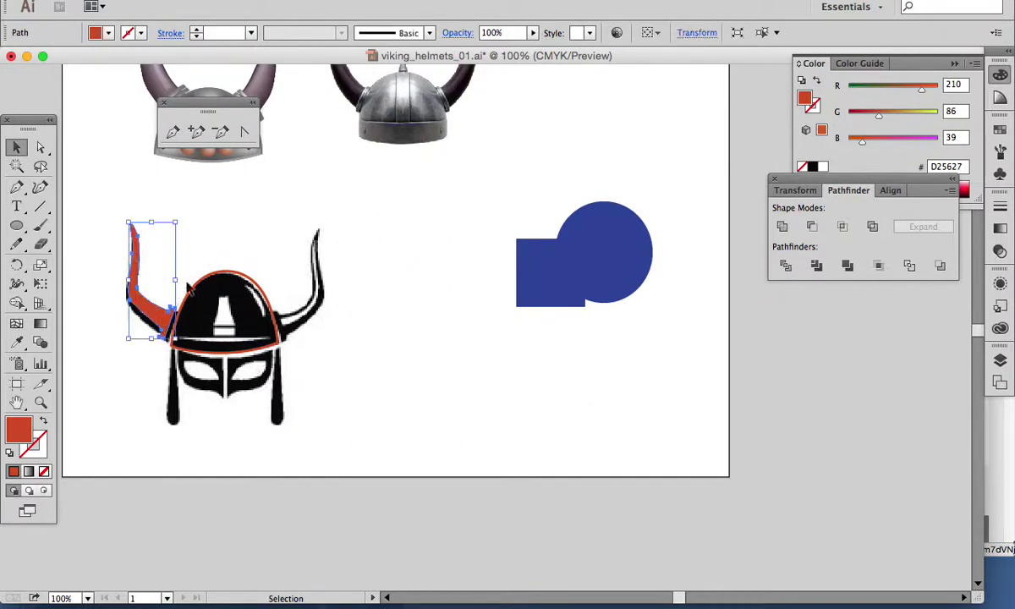
click(201, 218)
- Nudge the united red horn slightly toward the helmet's dome to align it with the image
click(40, 402)
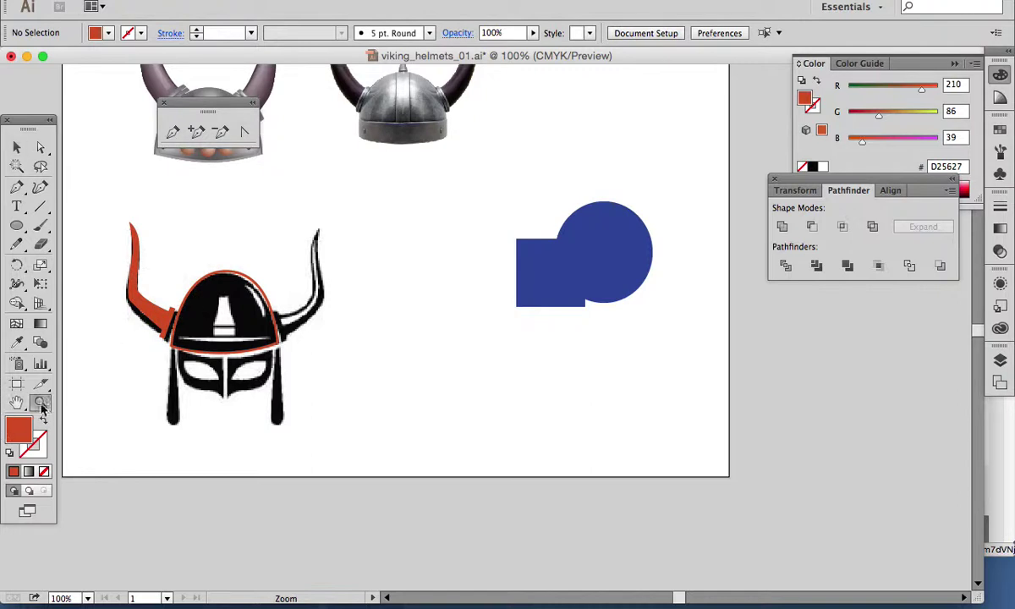
drag(109, 211, 387, 471)
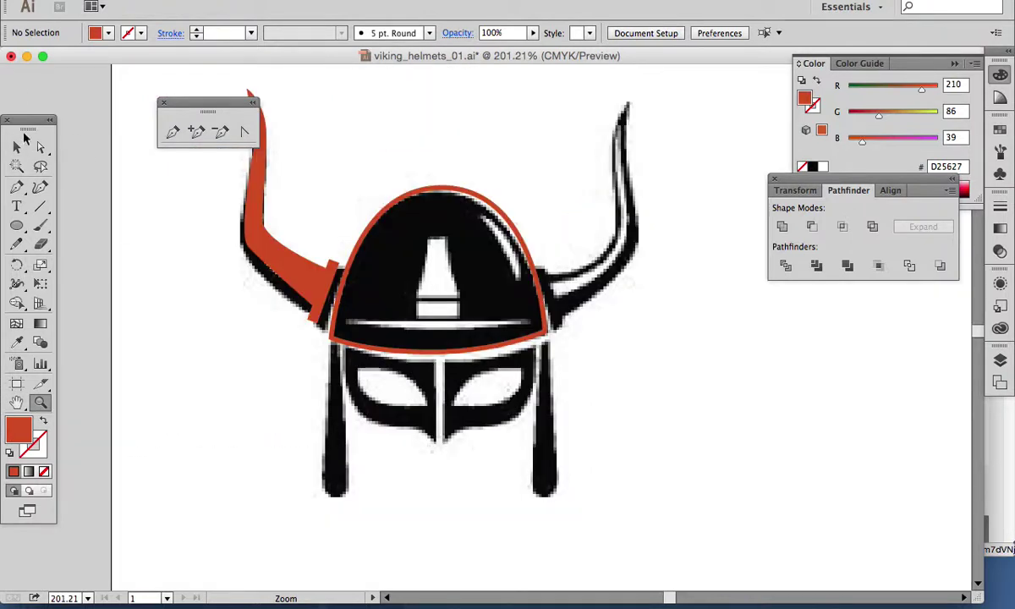
click(40, 147)
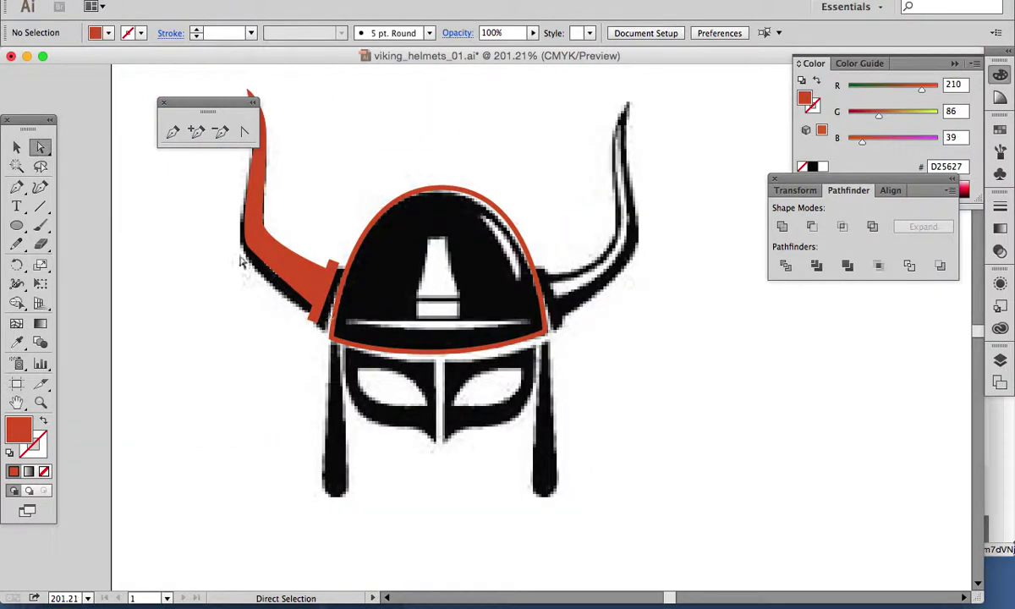
click(16, 147)
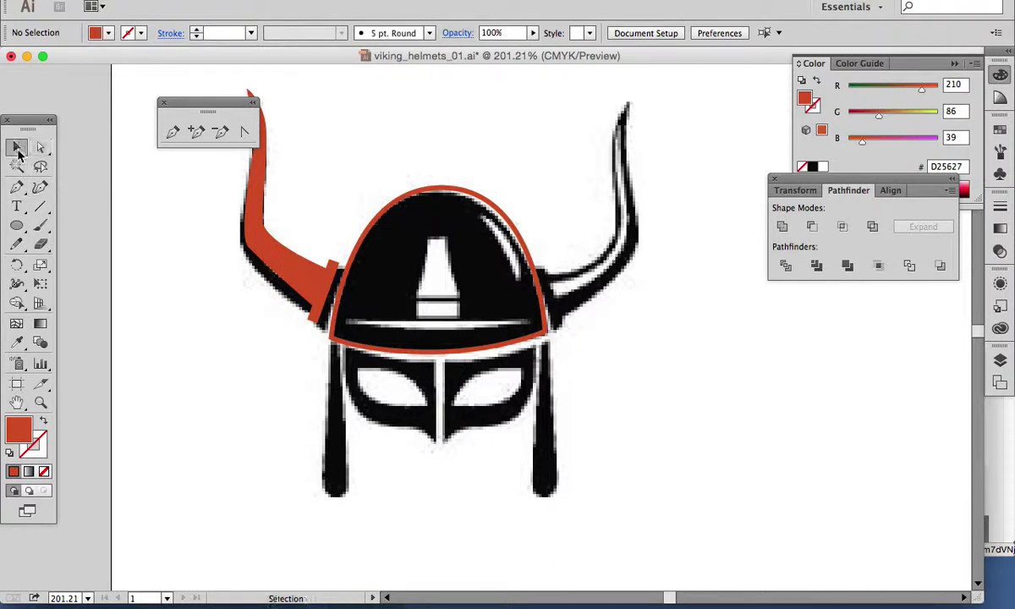
click(288, 264)
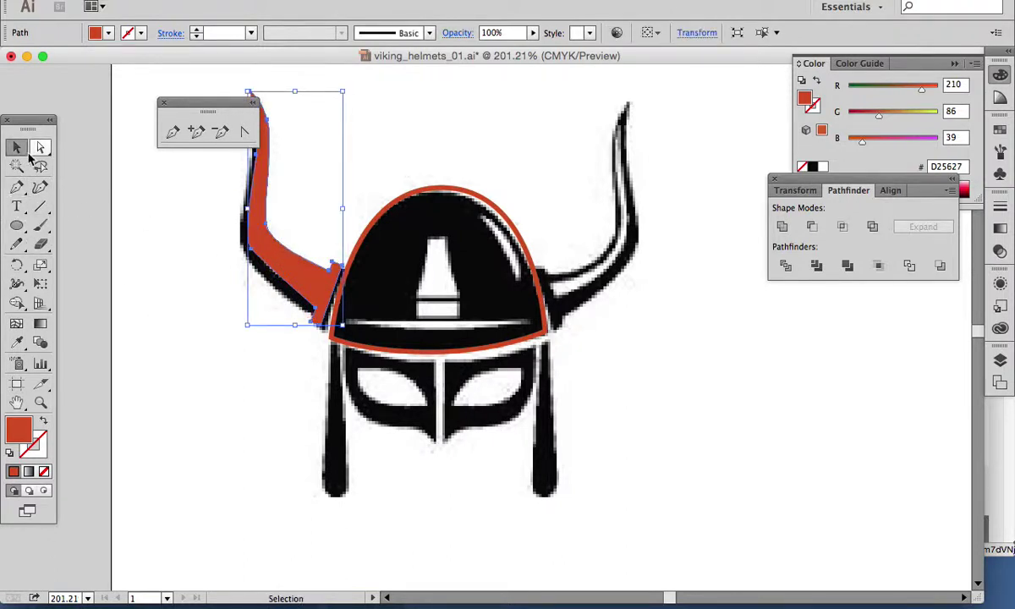
- Adjust the lower corner anchor point of the red horn's end band to match the helmet image
click(40, 147)
click(313, 403)
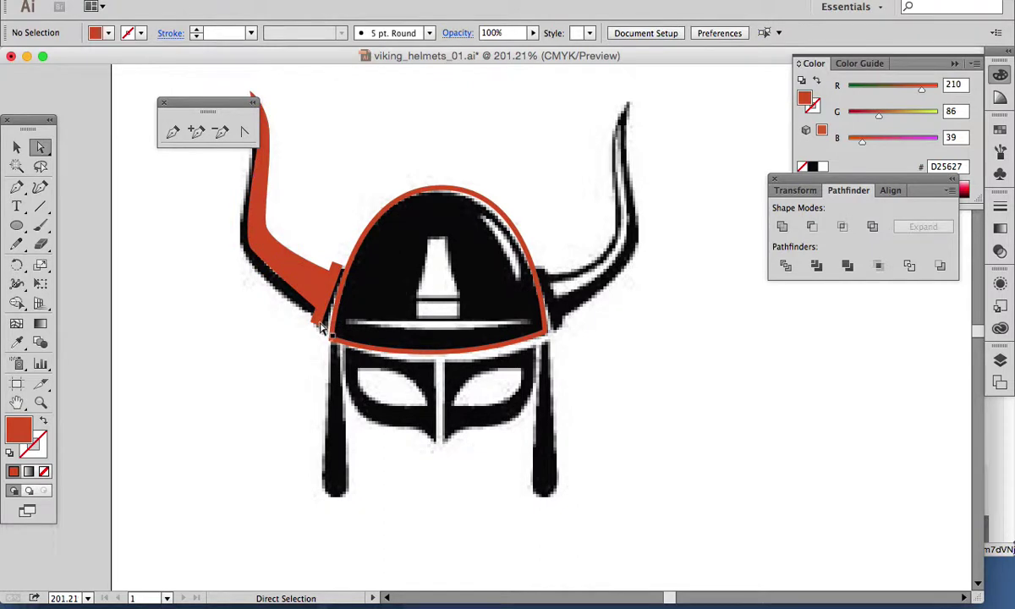
mouse_move(321, 328)
mouse_down()
mouse_move(323, 338)
mouse_move(316, 326)
mouse_up()
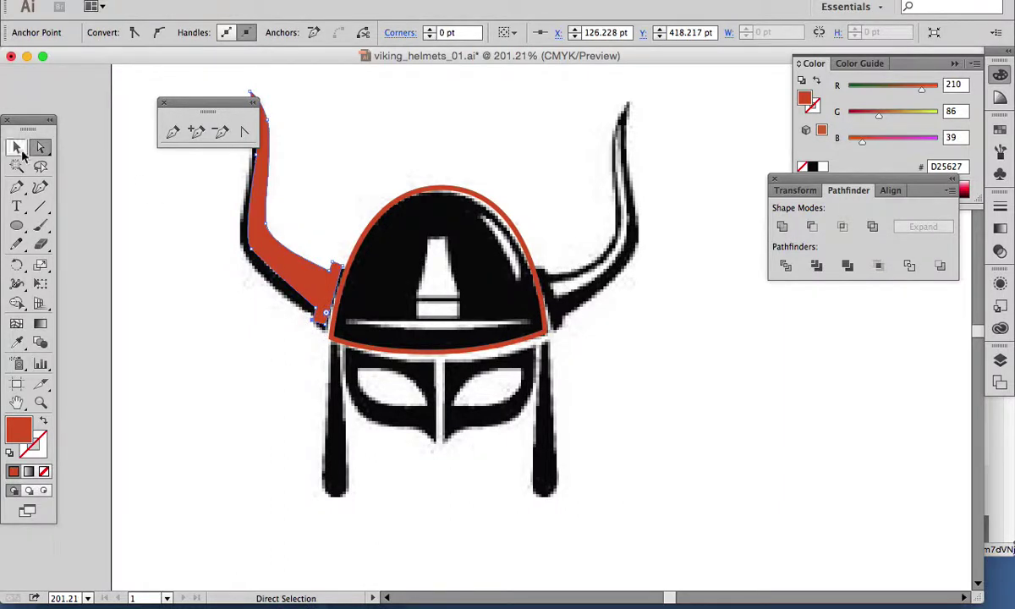
- Duplicate the red left horn, flip the copy horizontally, and place it over the helmet image's right horn
click(16, 148)
click(395, 126)
click(270, 237)
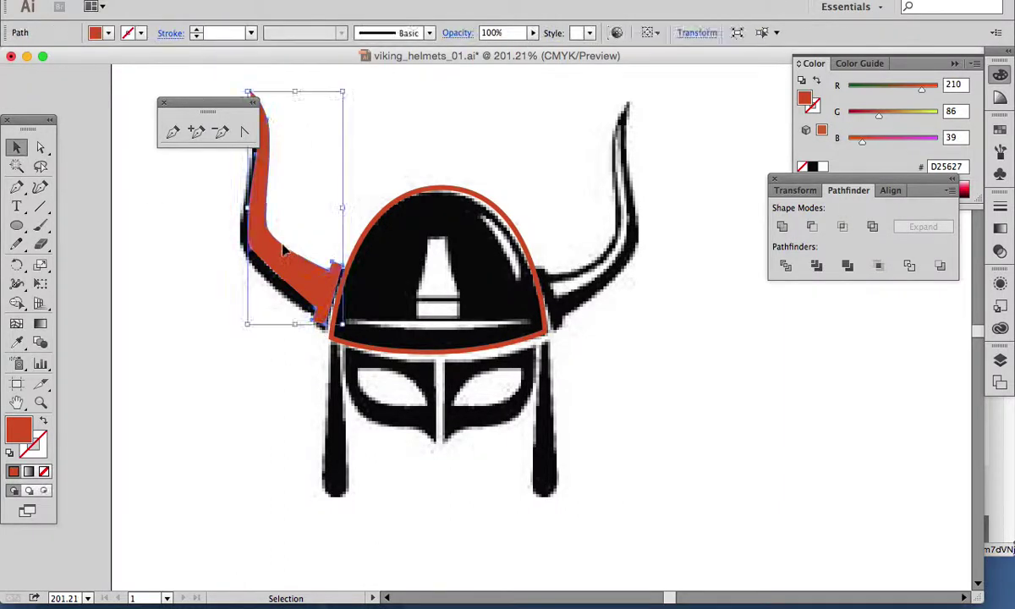
drag(334, 269, 610, 269)
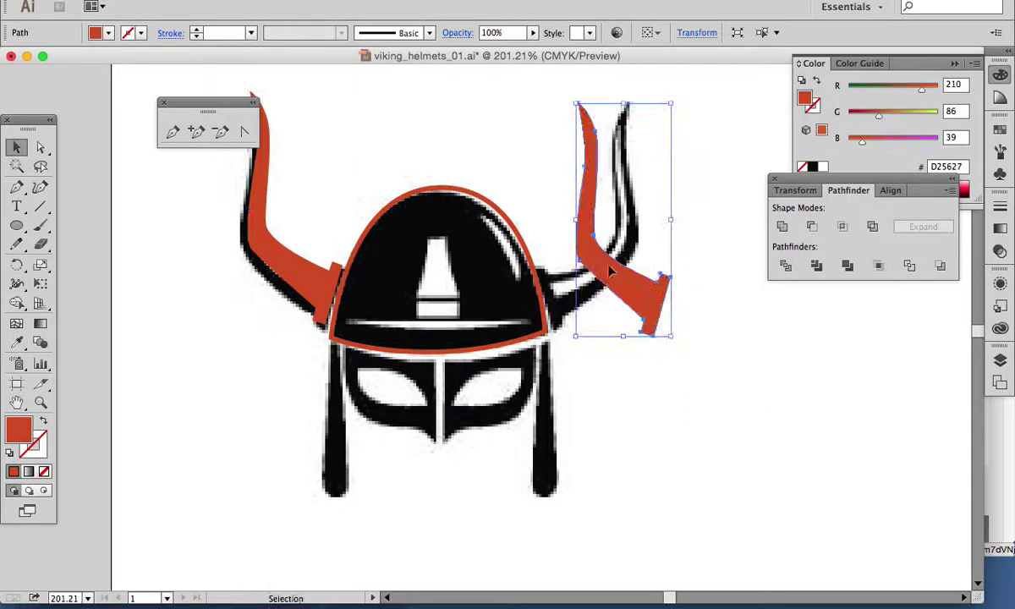
drag(574, 220, 670, 228)
drag(647, 265, 610, 246)
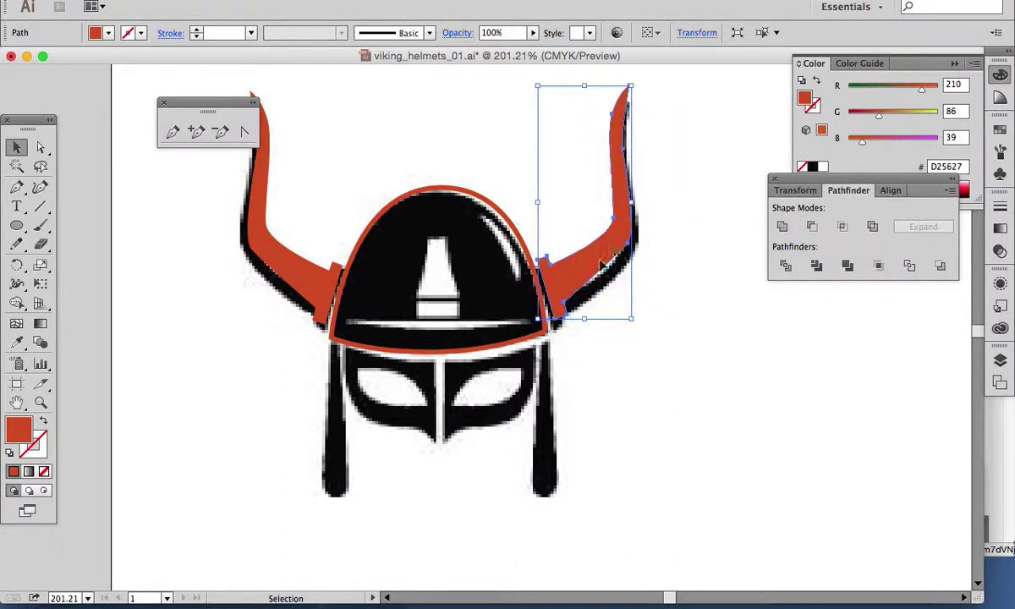
- Nudge the right horn slightly inward and the left horn slightly upward so both line up with the dome
key(Left)
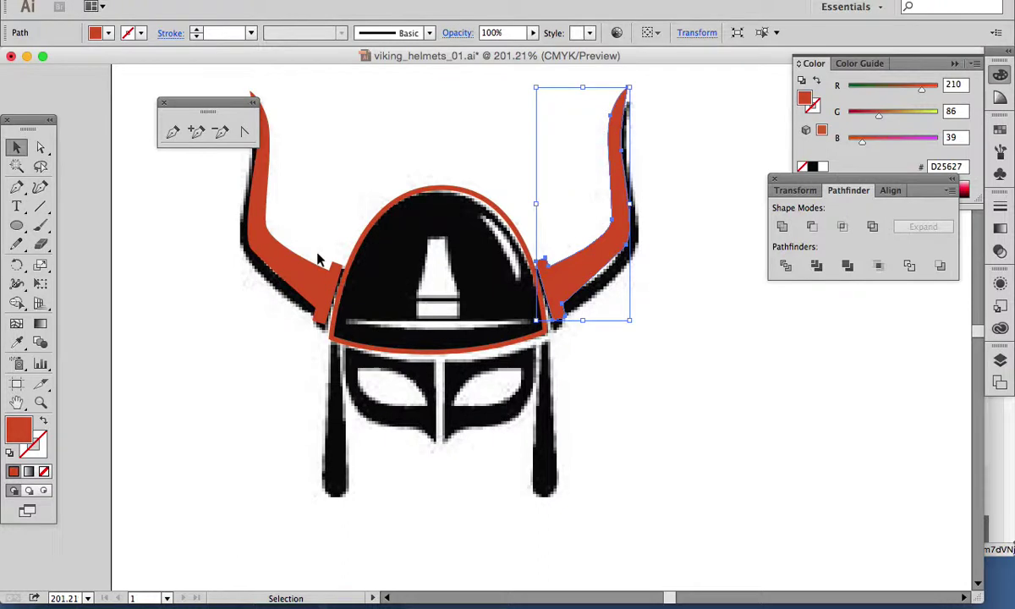
click(317, 296)
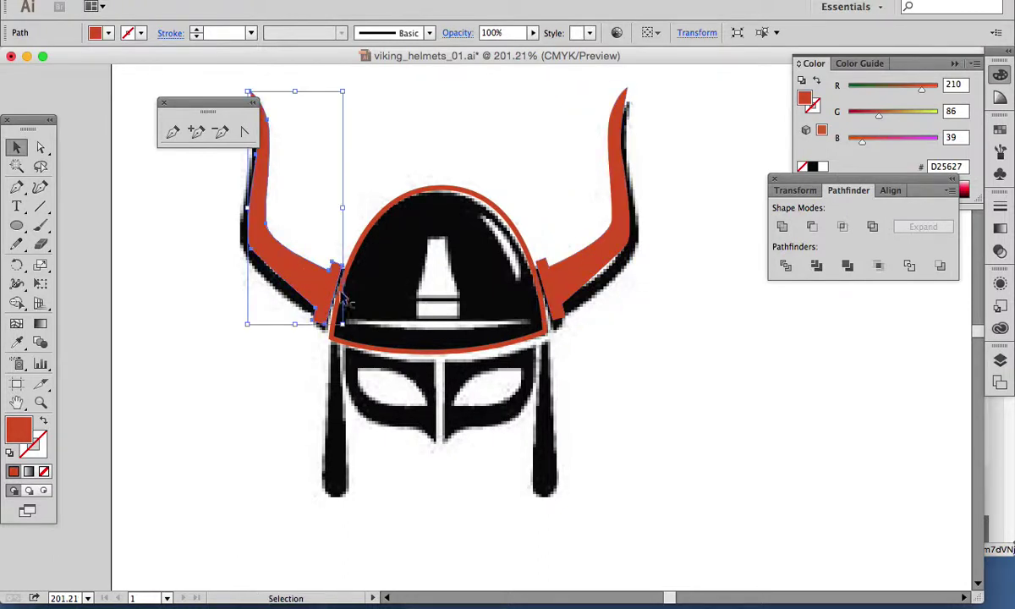
key(Up)
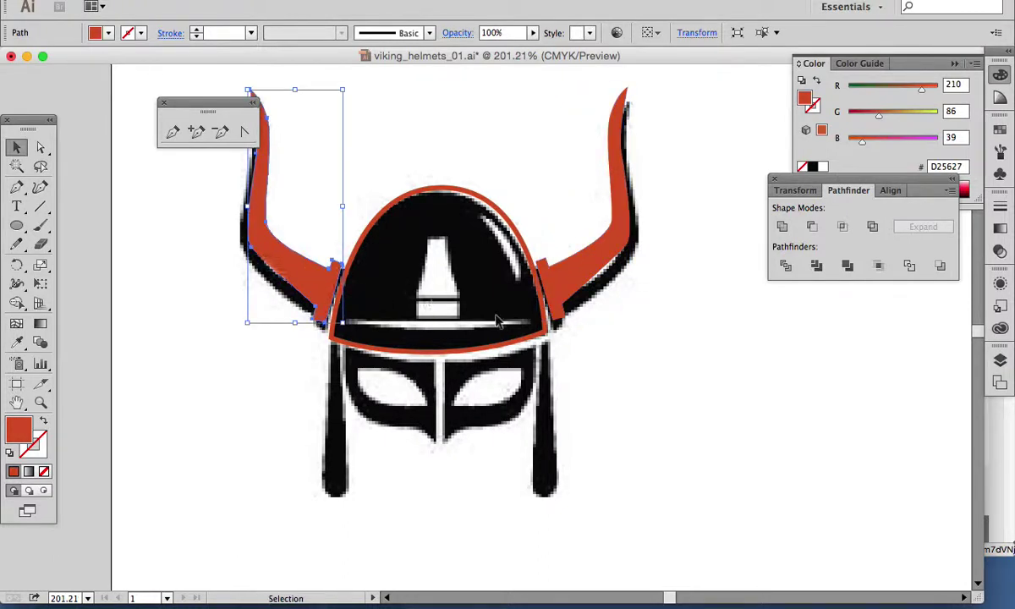
click(694, 355)
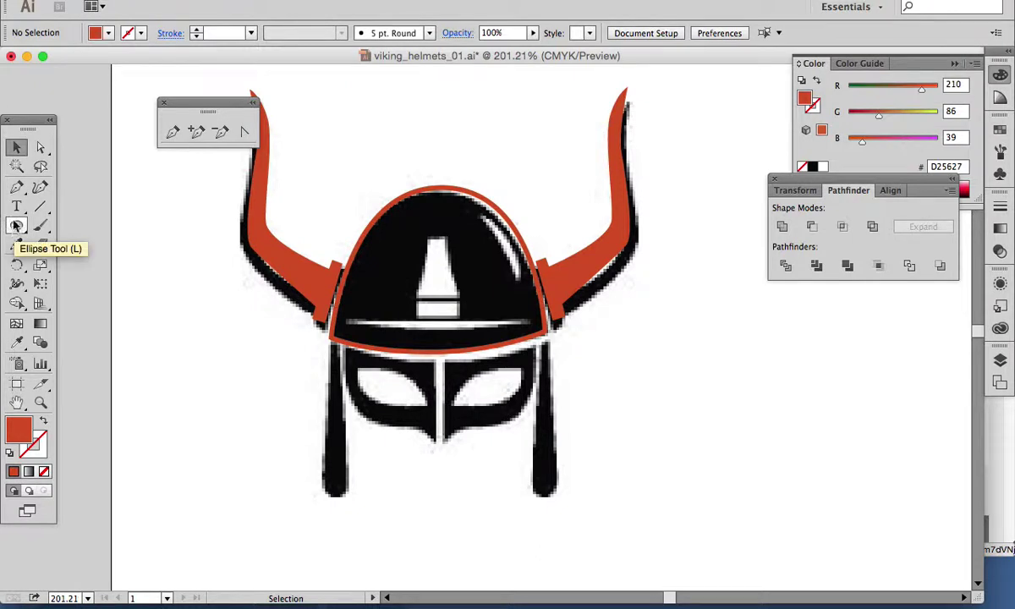
- Trace the left half of the face mask with the Pen tool and move the red shape to the blank area beside the helmet
click(17, 186)
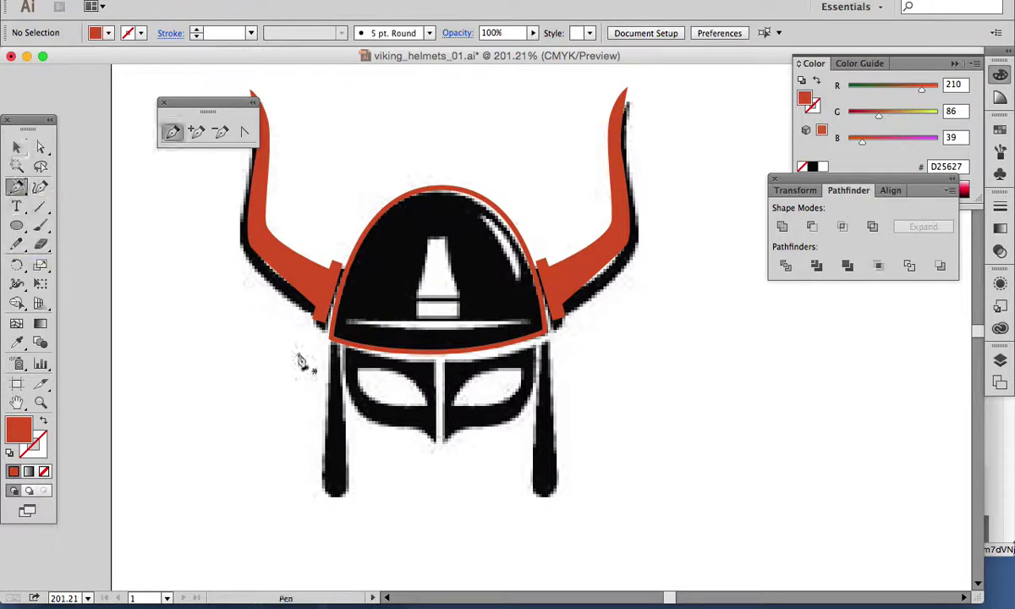
click(435, 441)
click(434, 360)
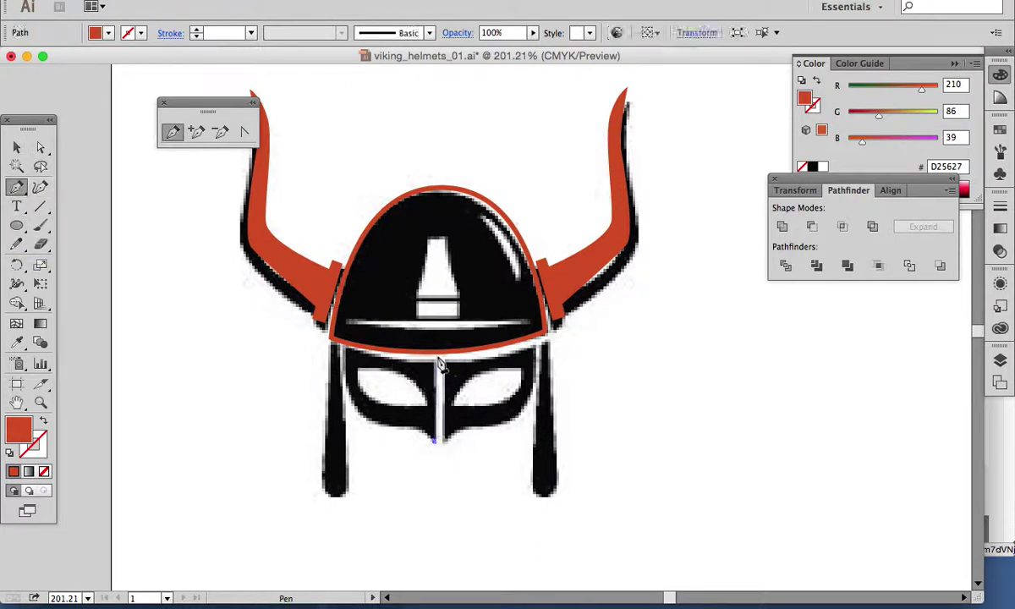
click(379, 359)
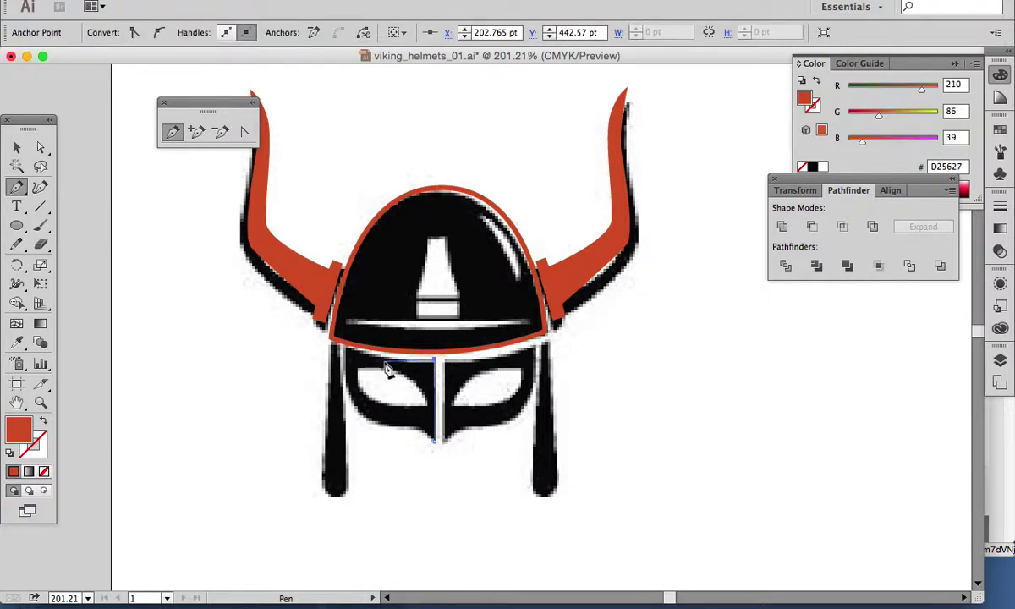
click(355, 357)
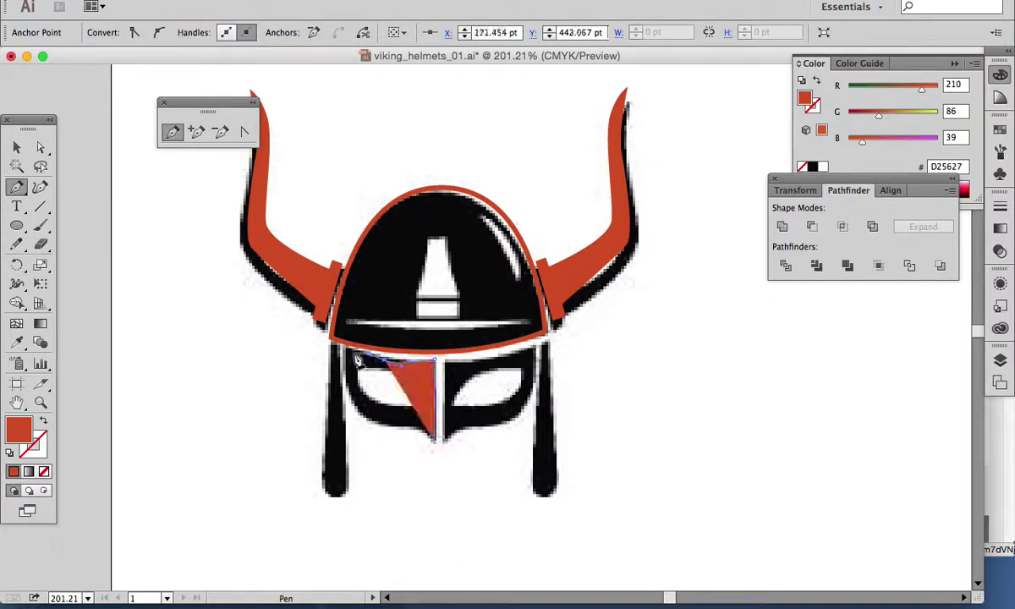
click(348, 354)
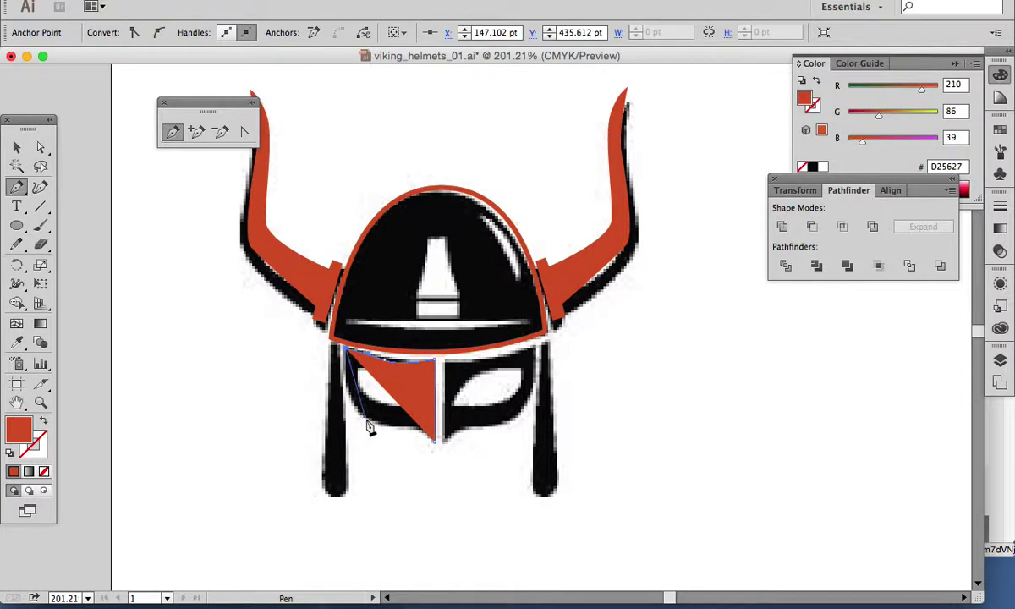
drag(381, 426, 430, 442)
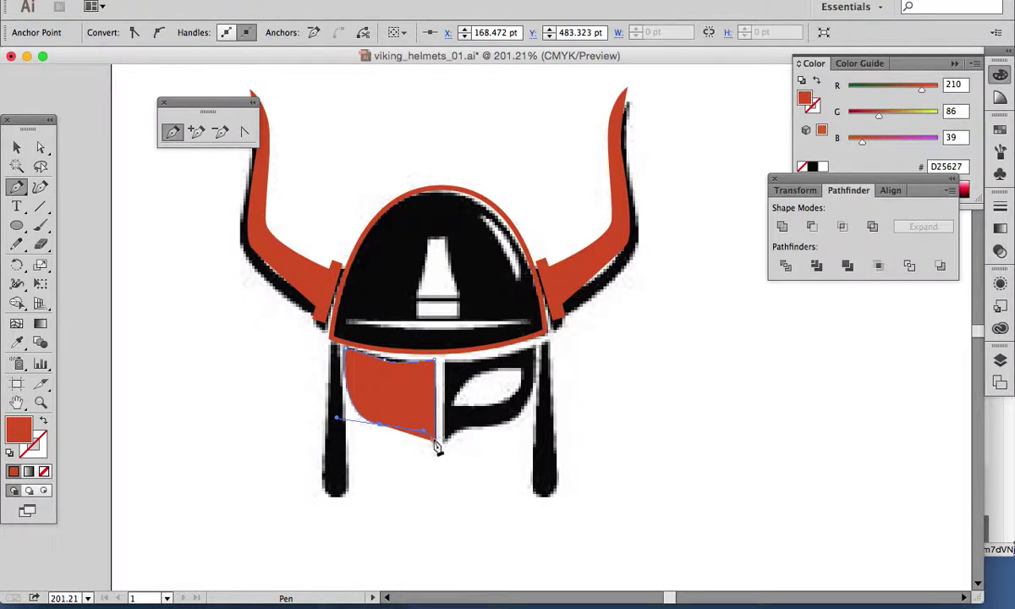
click(433, 443)
click(16, 147)
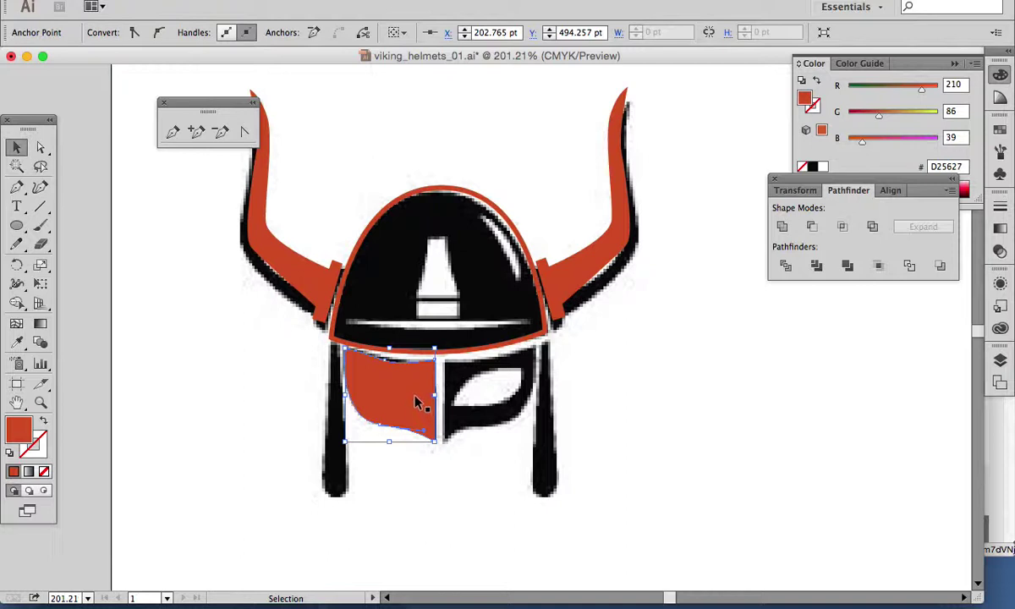
drag(409, 397, 614, 436)
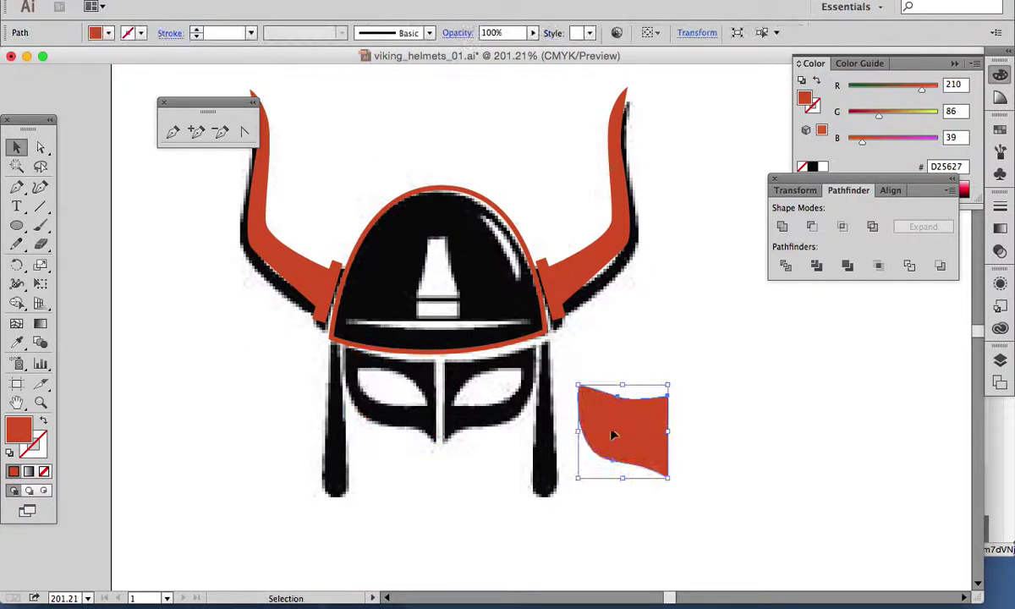
- Trace the mask's left eye opening with the Pen tool and fill the shape with dark red 912D0F
click(17, 187)
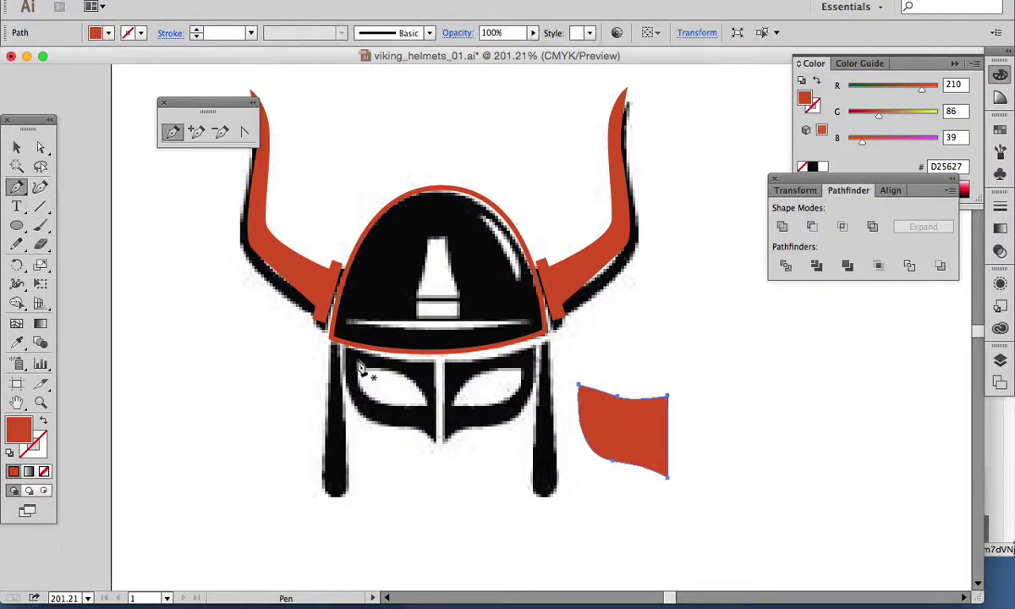
drag(359, 372, 414, 387)
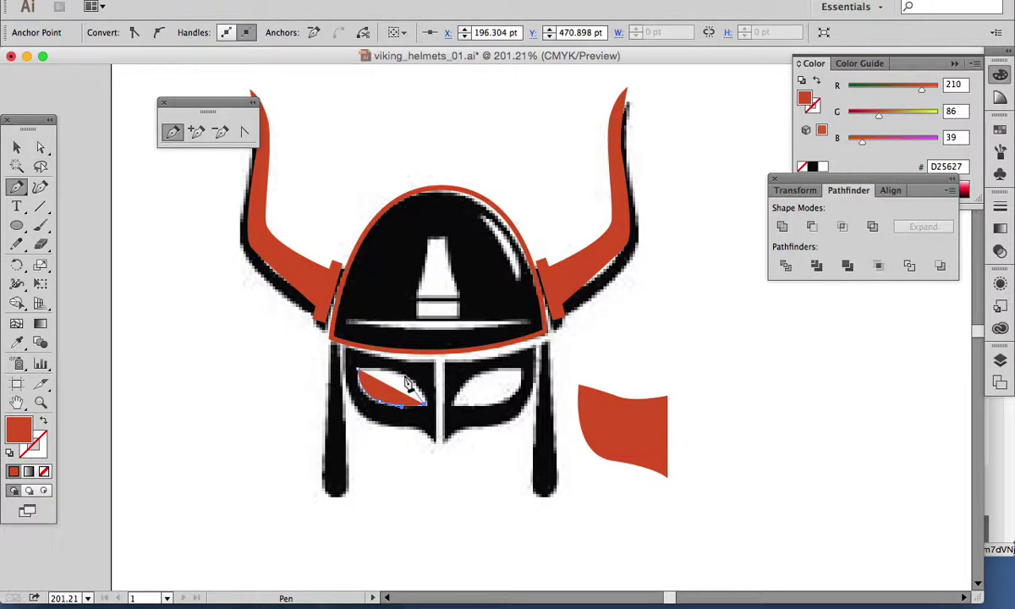
click(358, 370)
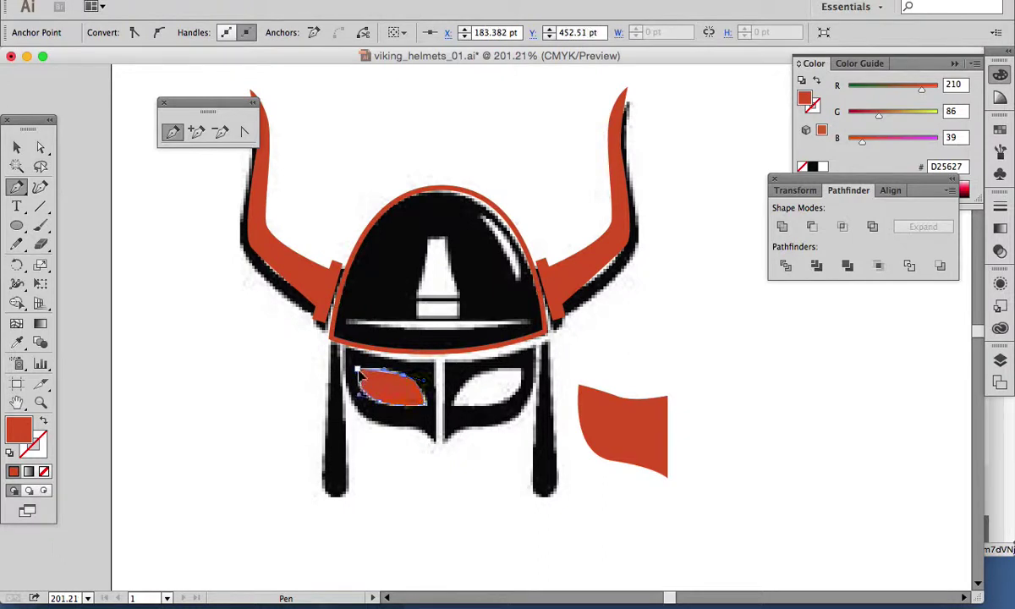
click(17, 150)
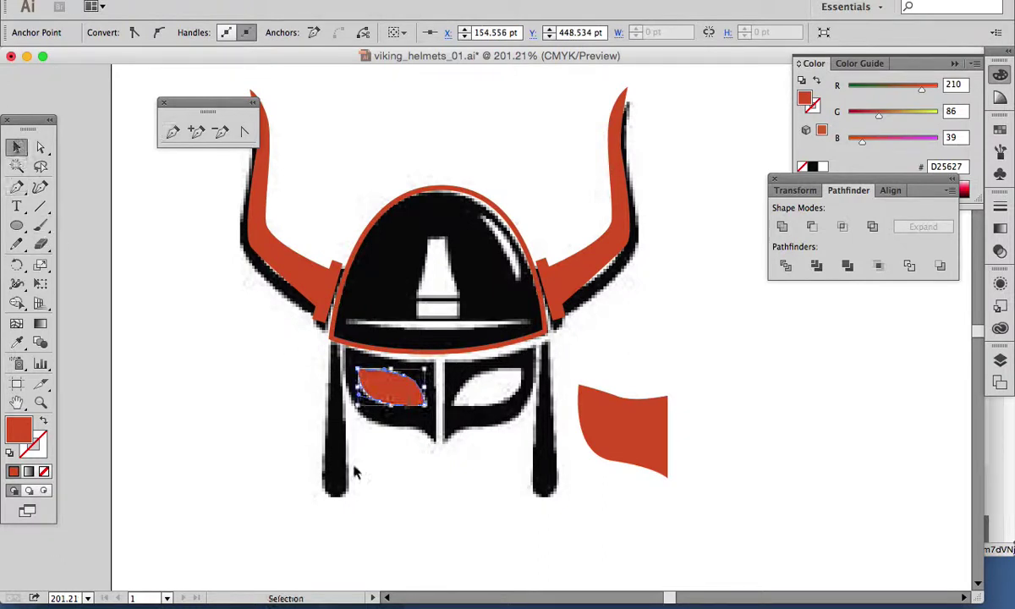
double_click(11, 431)
click(593, 435)
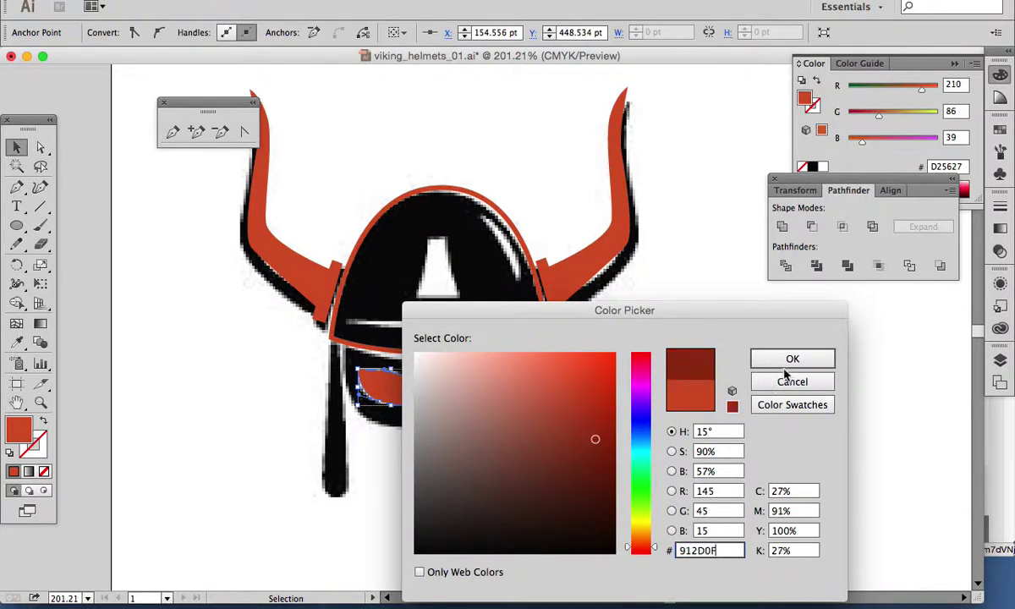
click(788, 358)
- Try the dark eye shape on the set-aside mask half, then return both shapes to the image's left mask half
drag(393, 389, 628, 435)
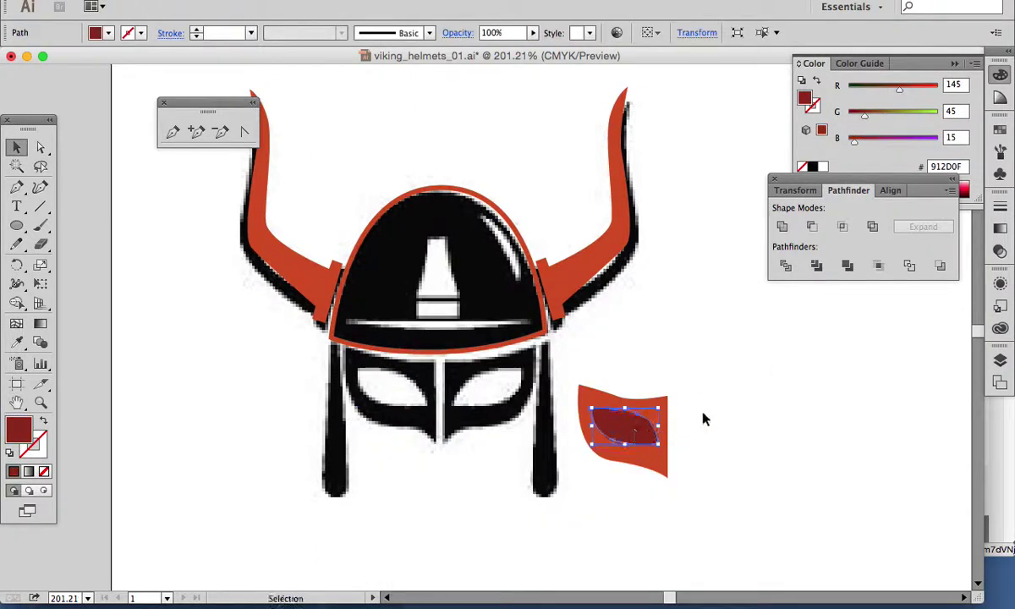
drag(661, 472, 653, 480)
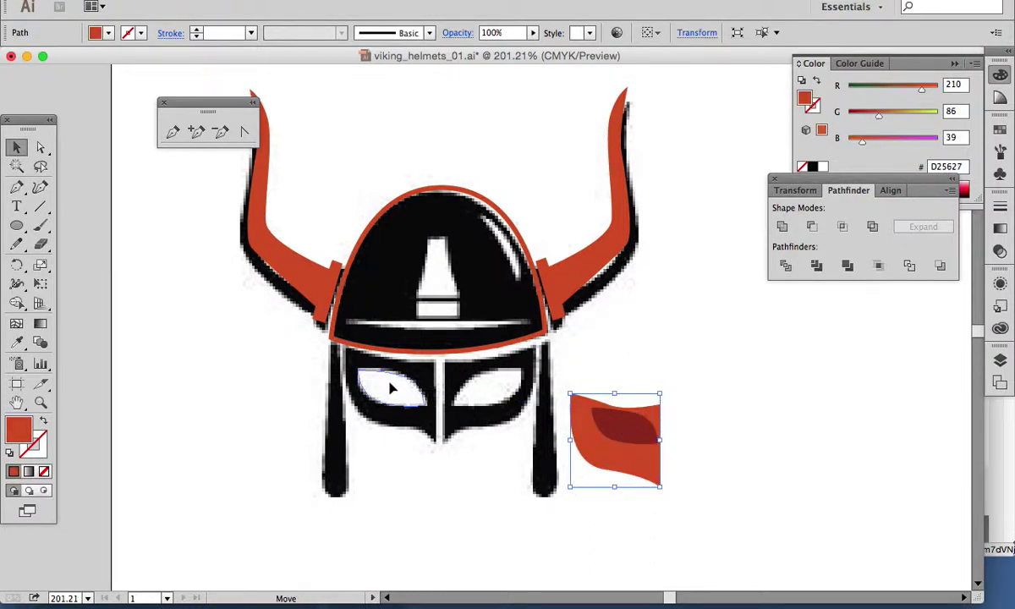
key(super+z)
key(super+z)
key(super+z)
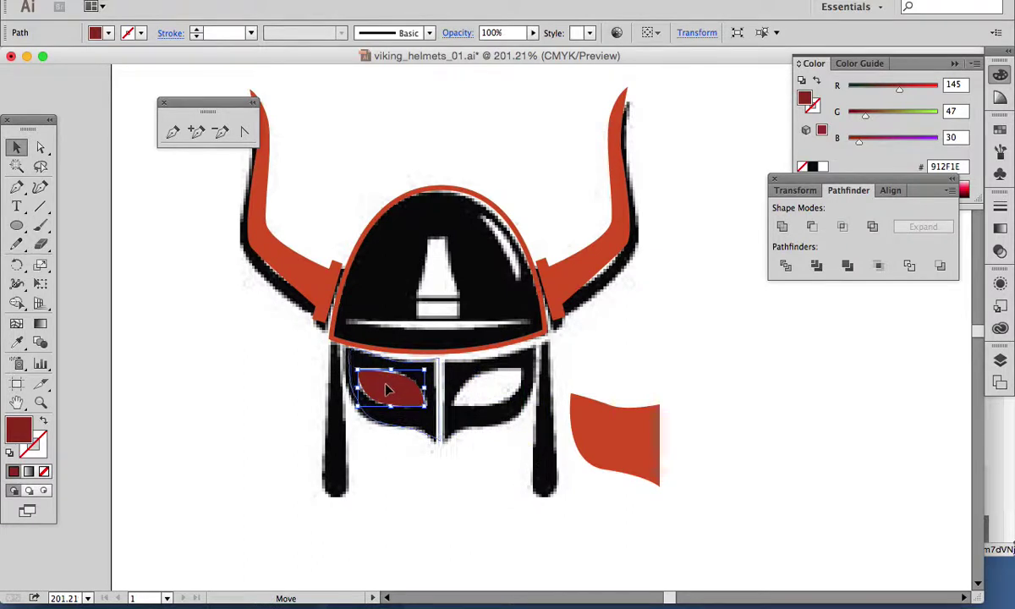
key(super+shift+z)
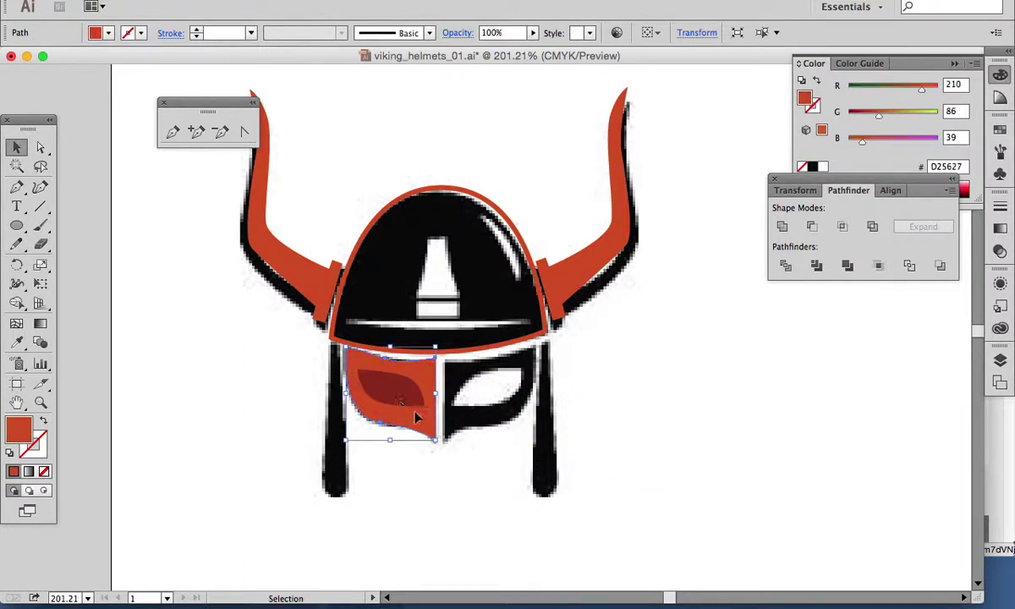
right_click(418, 414)
key(Escape)
right_click(429, 434)
mouse_move(535, 582)
click(653, 412)
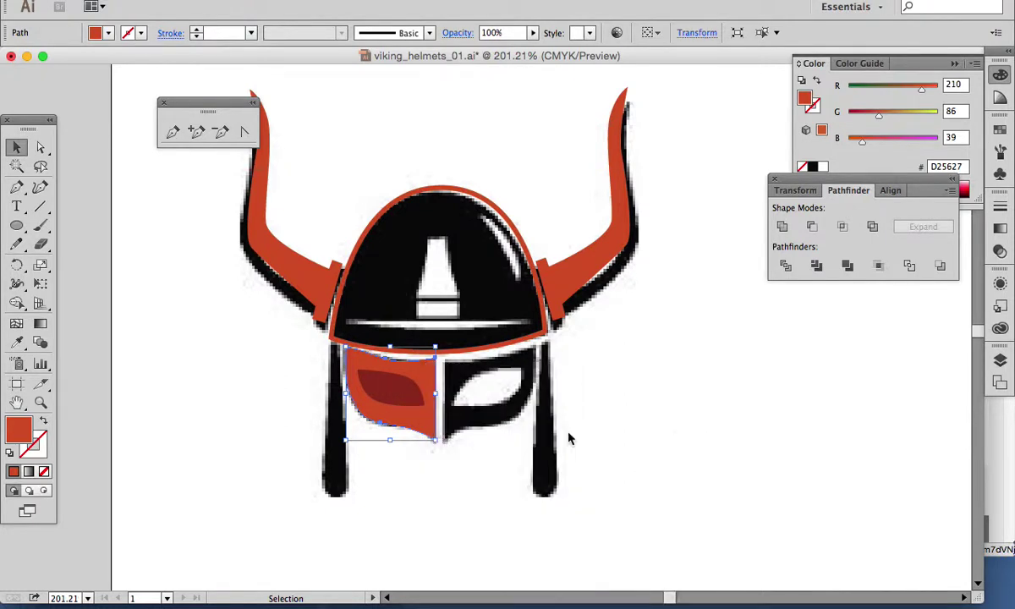
- Split the mask half and the dark red eye shape with Pathfinder's Divide, and ungroup the resulting pieces
click(410, 390)
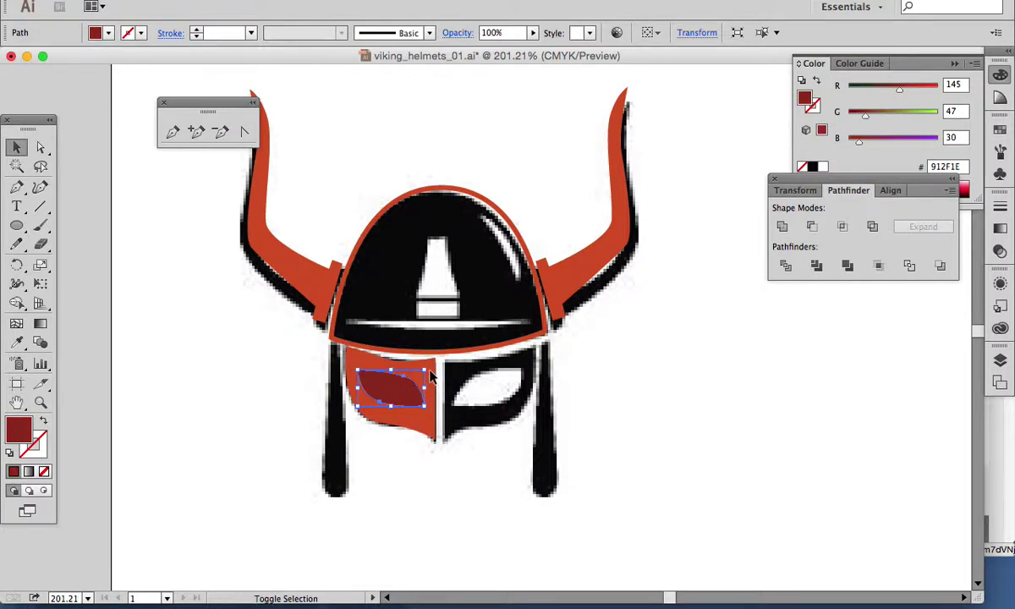
shift+click(429, 378)
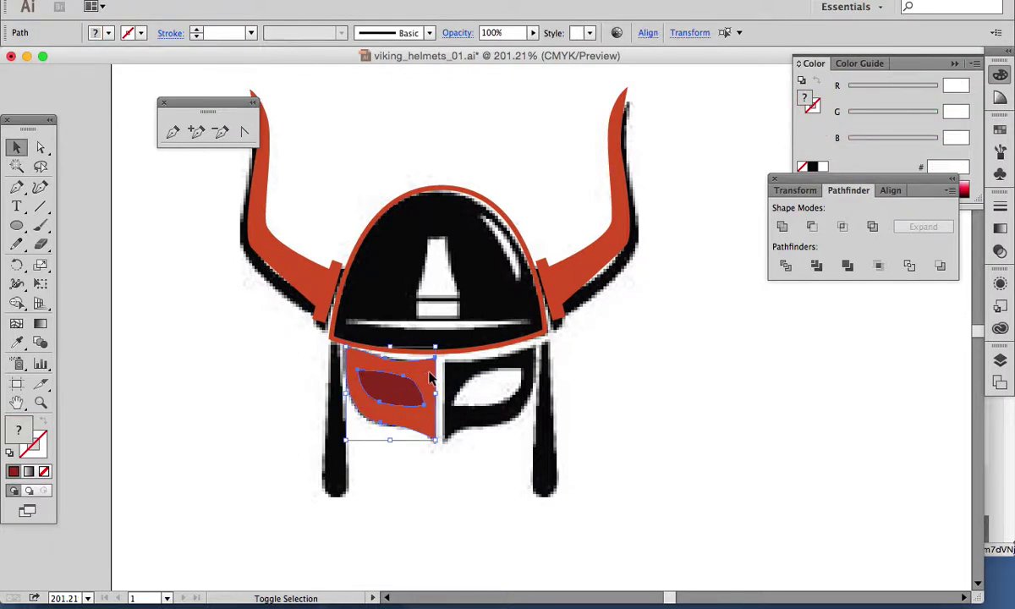
click(785, 265)
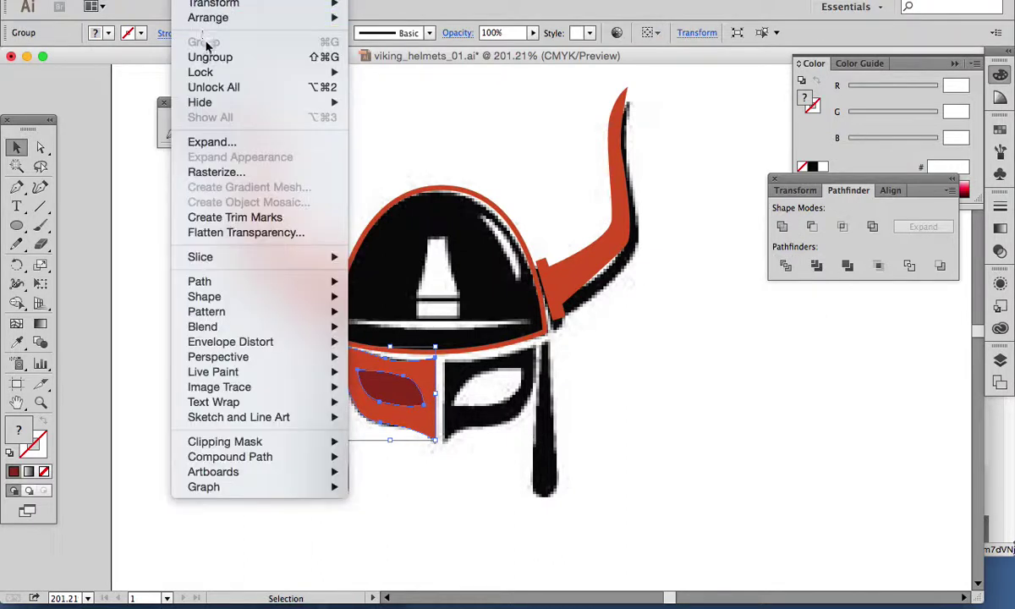
click(210, 56)
- Delete the dark red eye piece to leave an open eye hole in the left mask half
click(588, 385)
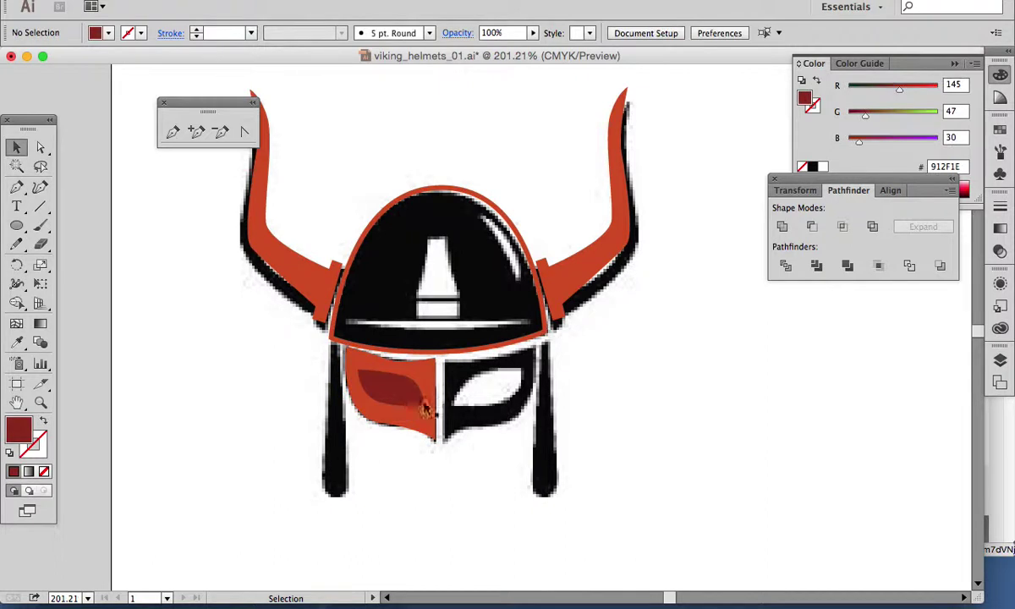
click(378, 392)
key(Delete)
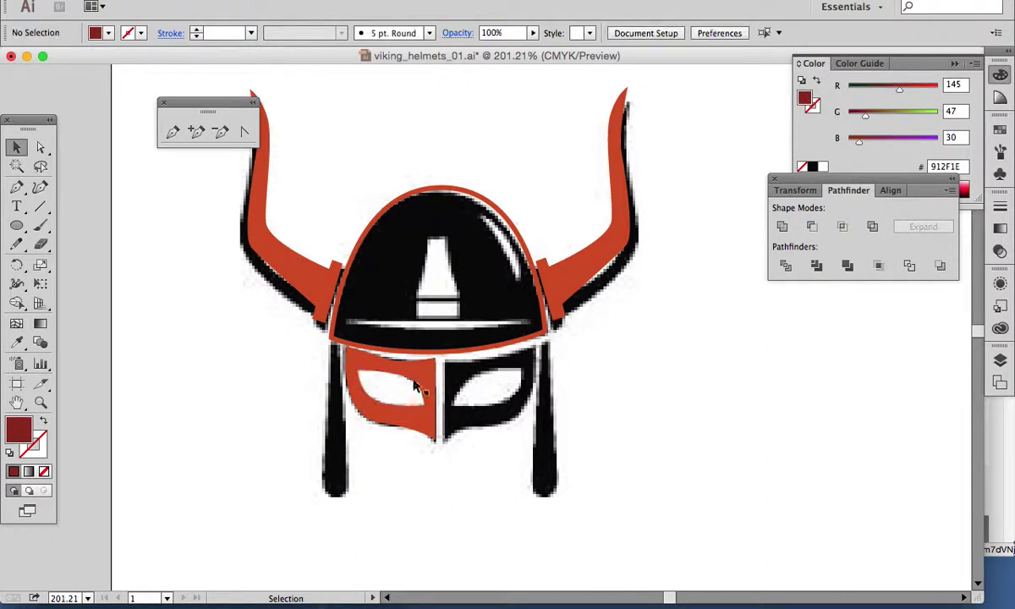
click(417, 383)
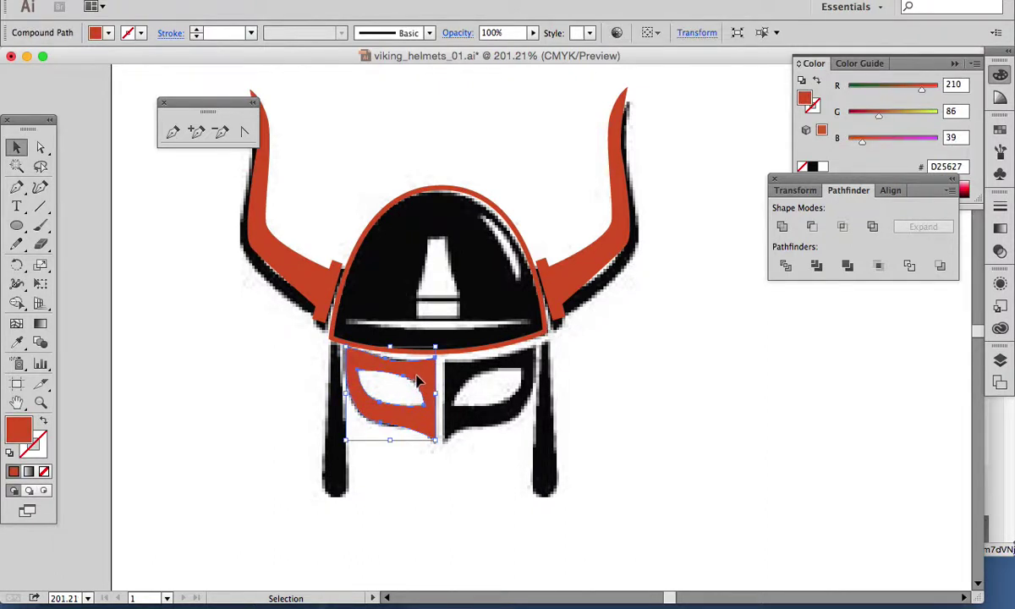
- Trace the helmet's left hanging strap with the Pen tool as a closed red shape with a rounded lower end
click(16, 187)
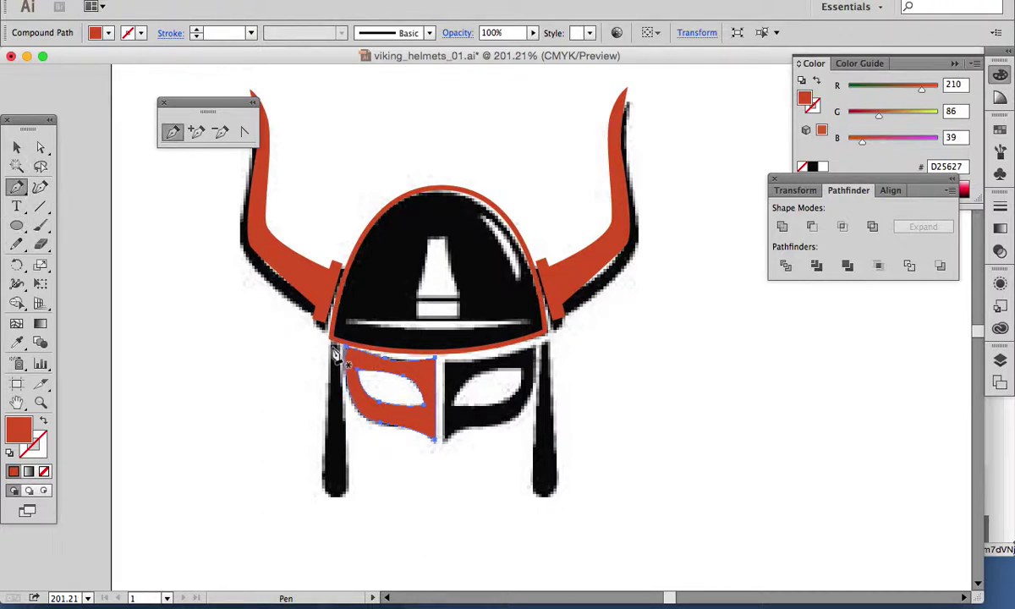
click(330, 347)
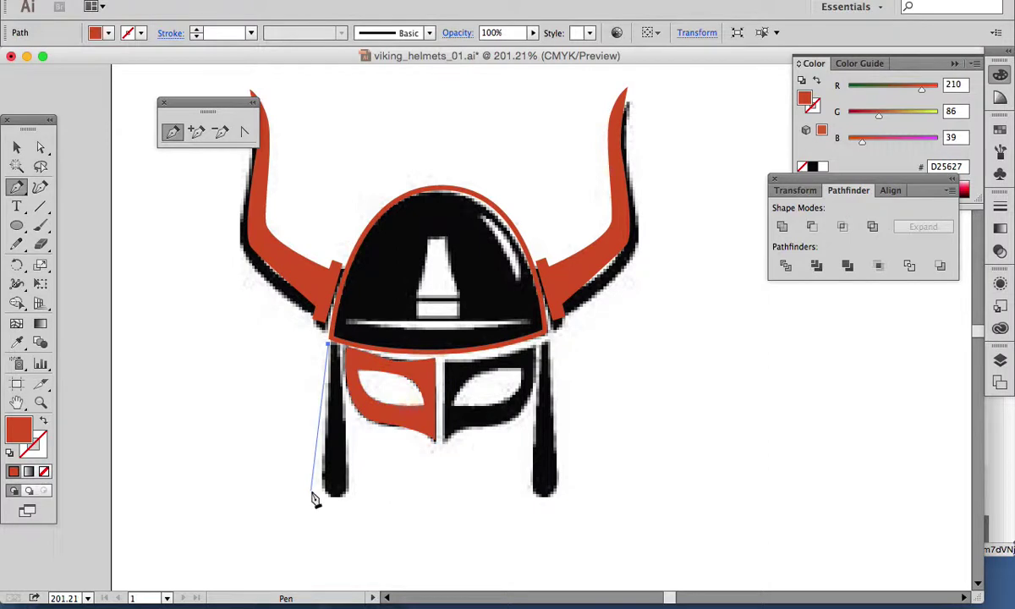
click(323, 463)
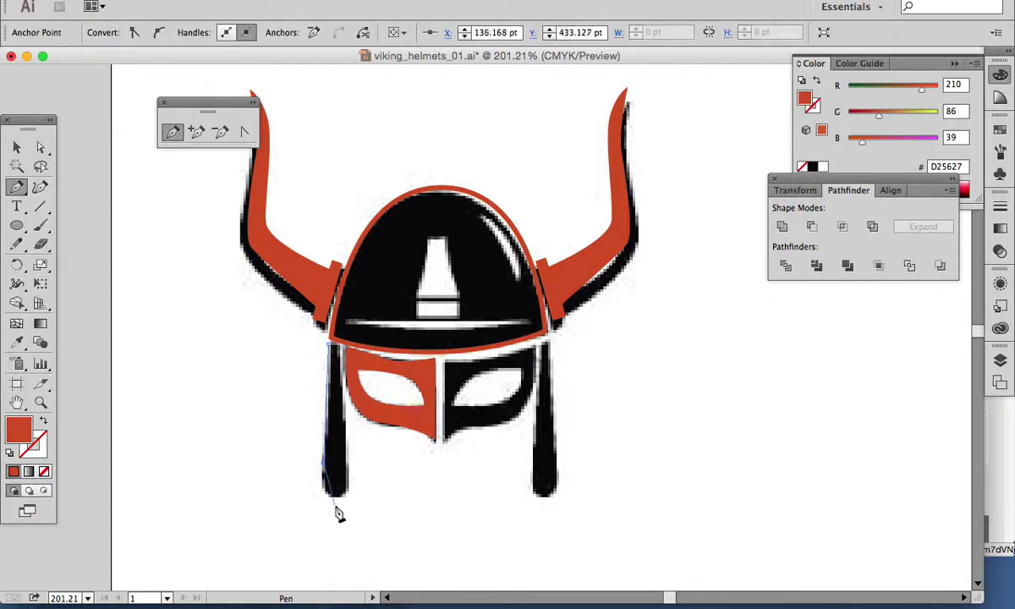
drag(336, 500, 352, 499)
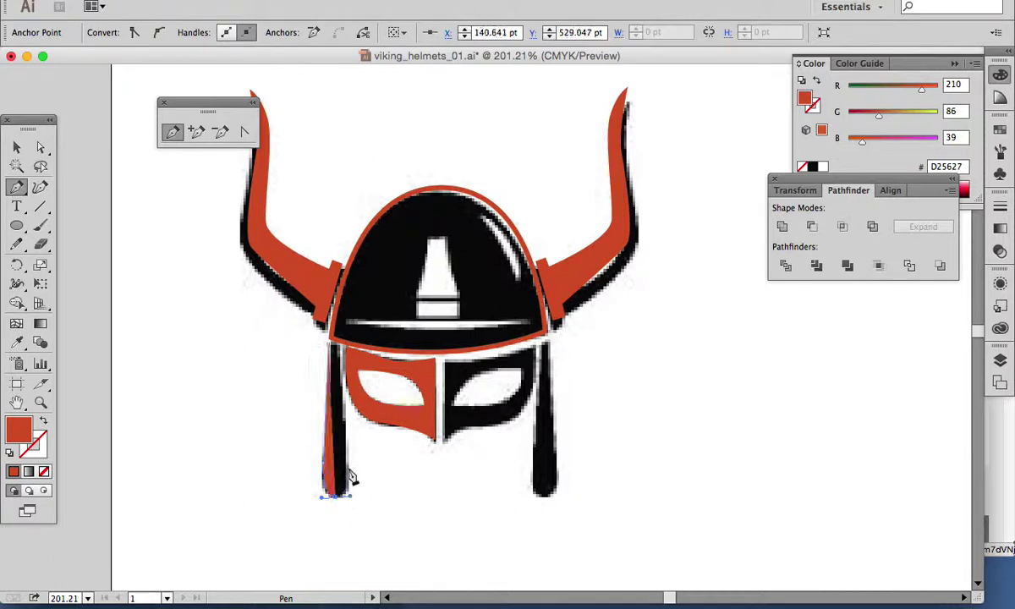
click(345, 461)
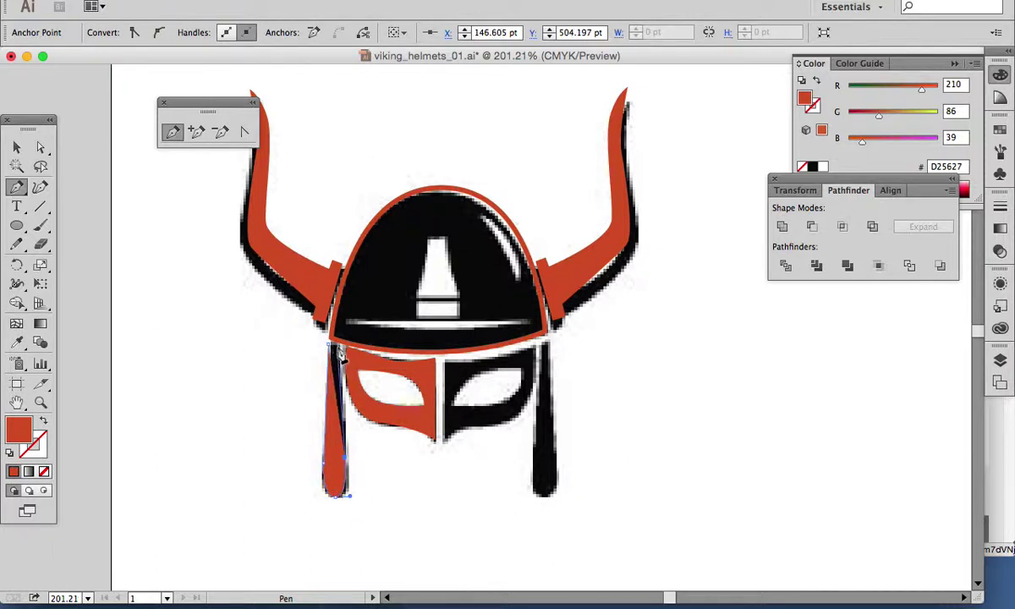
click(332, 347)
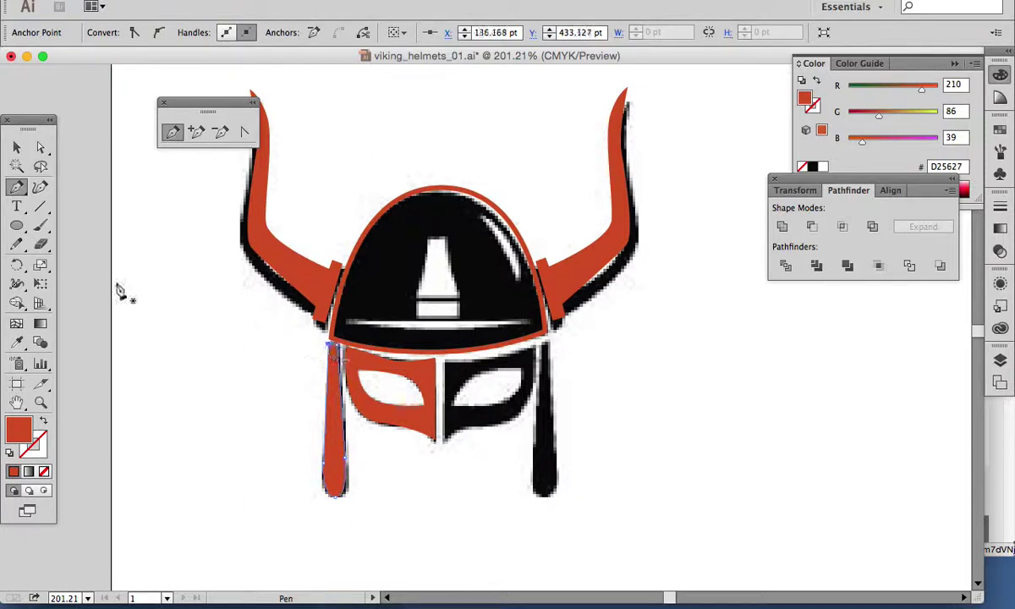
click(16, 147)
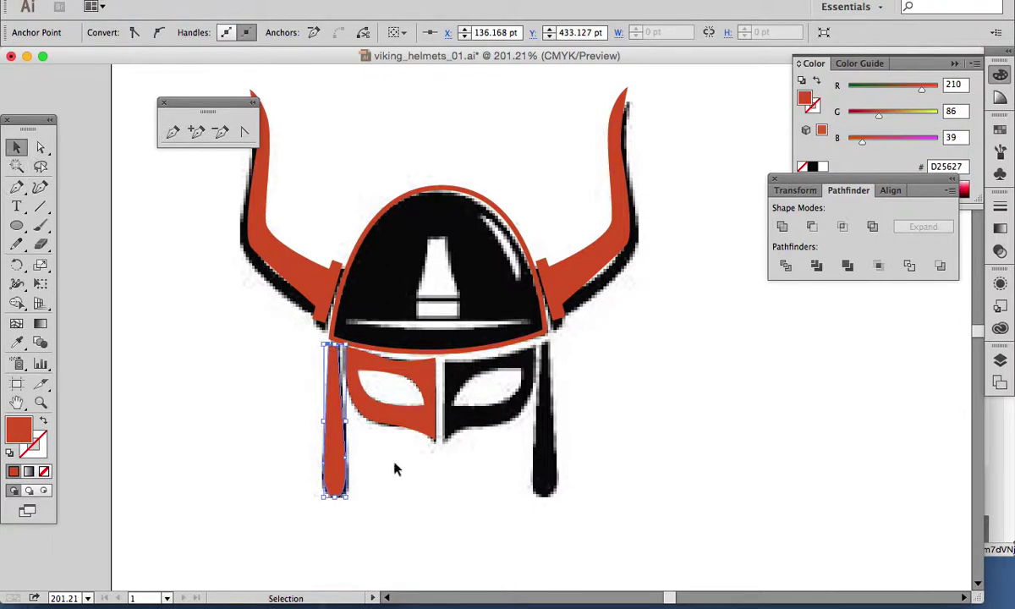
- Place a mirrored copy of the left strap and mask half over the image's right strap and mask half
shift+click(419, 426)
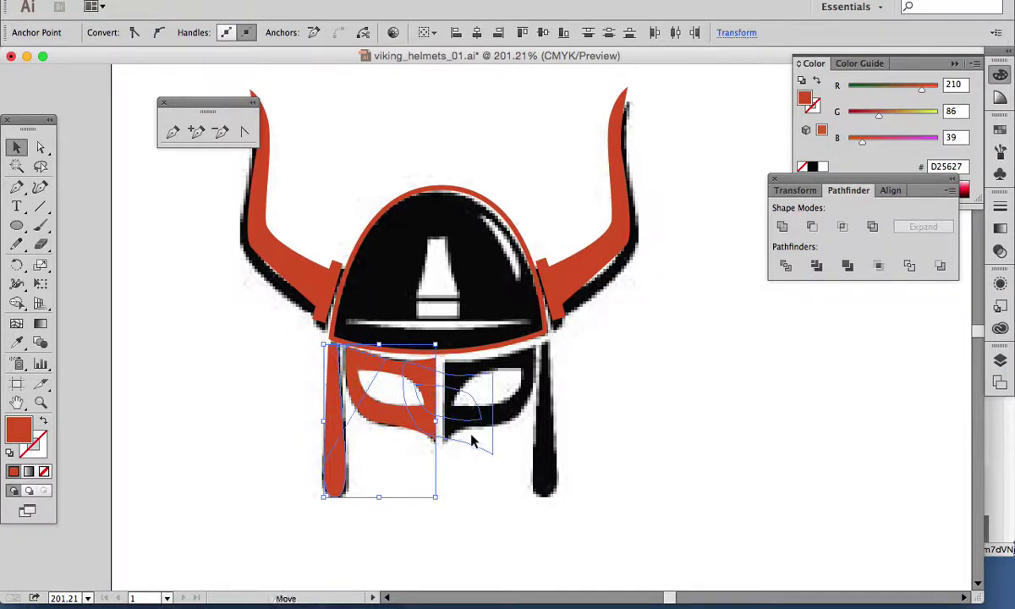
key(ctrl+shift+b)
click(264, 405)
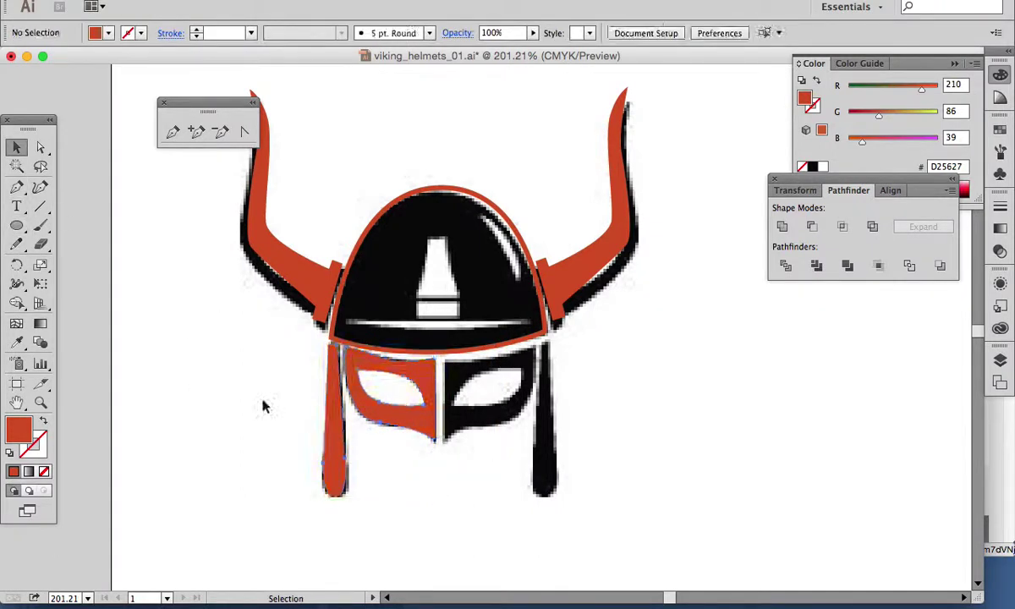
click(332, 433)
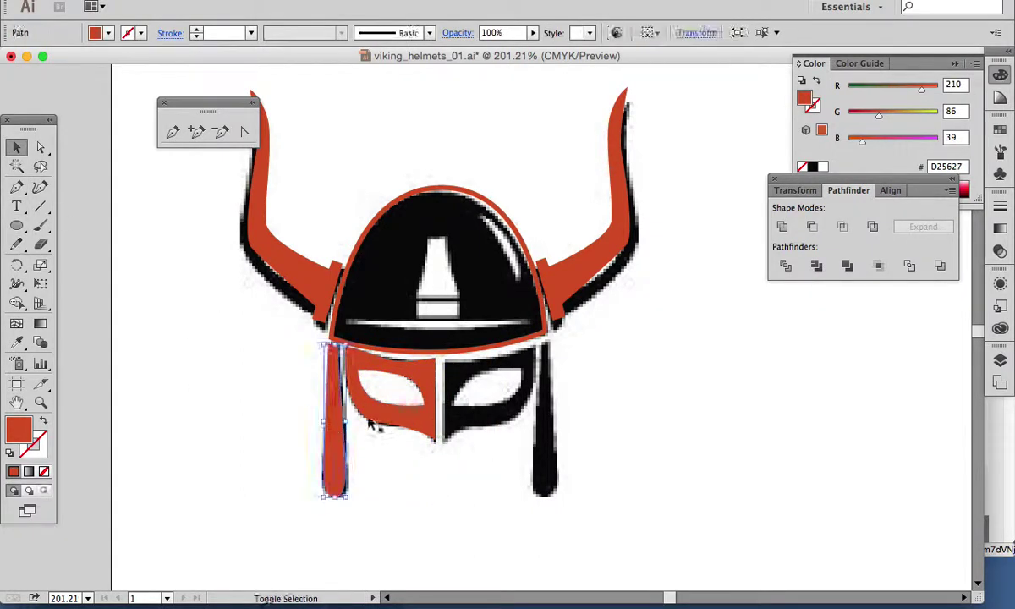
shift+click(420, 422)
drag(420, 423, 575, 438)
drag(479, 436, 589, 444)
drag(499, 398, 465, 384)
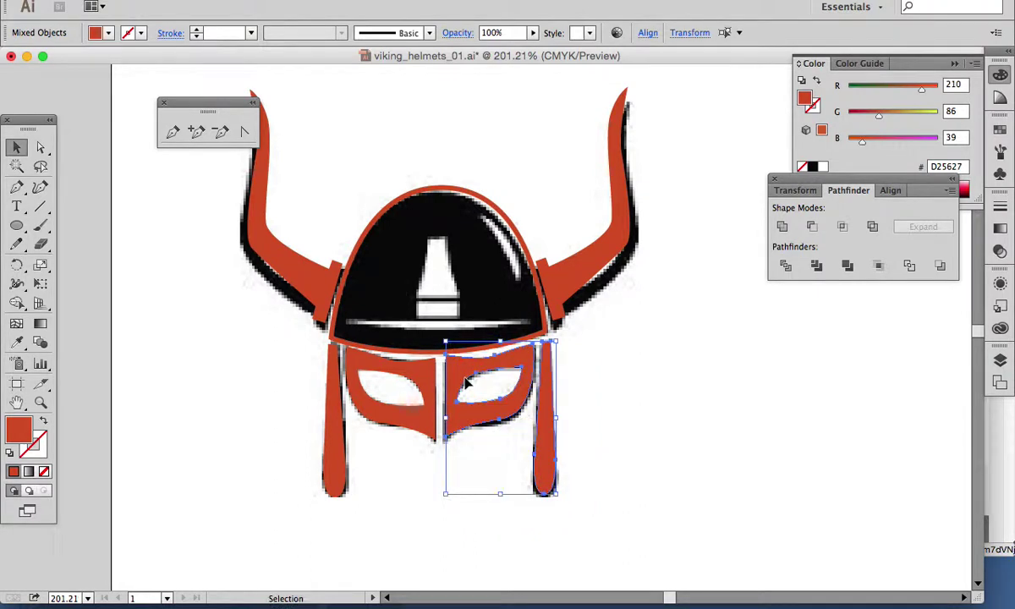
click(569, 431)
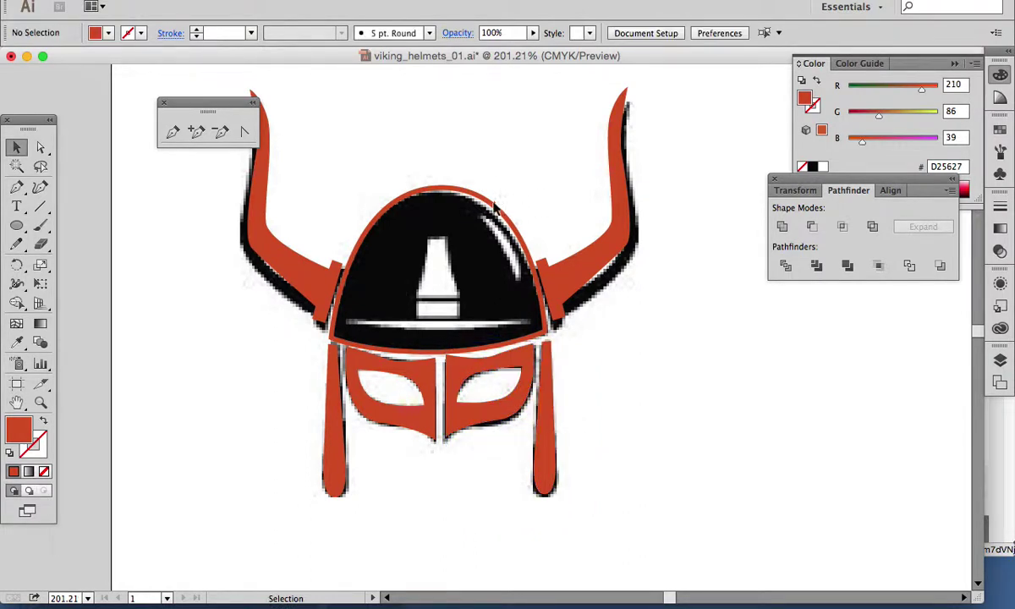
- Swap the dome outline's stroke and fill to make it solid red, and fit the artboard in the window
click(497, 212)
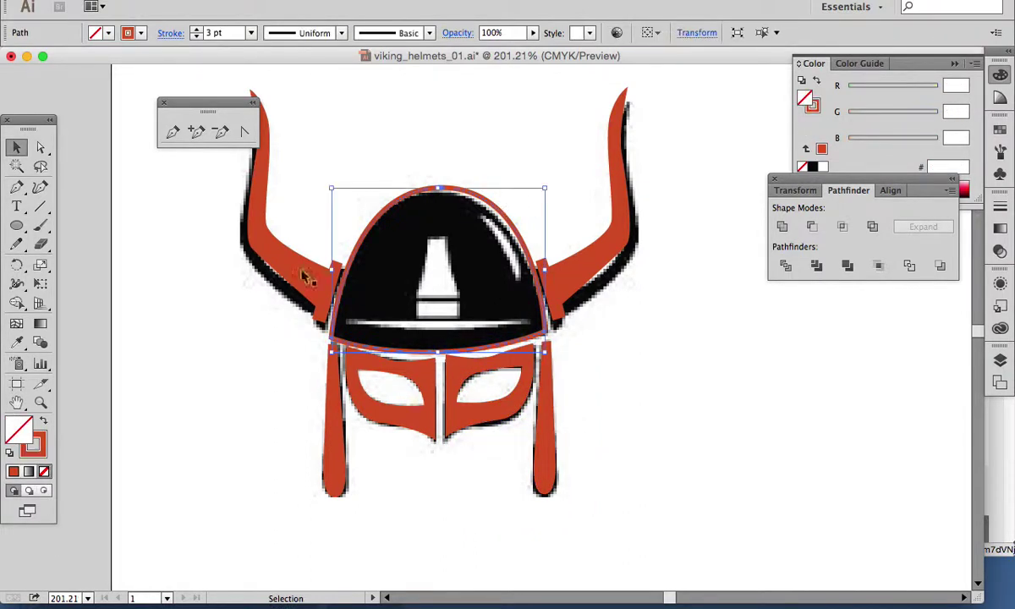
click(42, 423)
click(641, 398)
key(super+0)
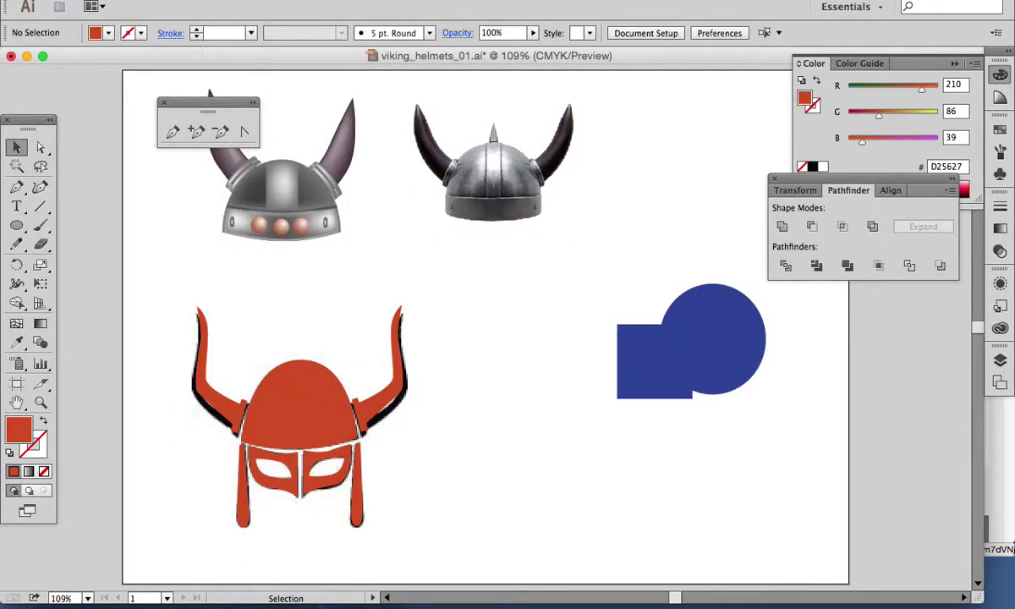
- Unlock the black helmet image and remove the blue merged circle-and-rectangle shape from the artboard
click(190, 0)
click(201, 87)
drag(785, 372, 604, 417)
- Move the black helmet image out from under the red shapes, scale it down and place it beneath the plain metal helmet
drag(409, 437, 681, 391)
drag(683, 470, 599, 382)
drag(519, 307, 507, 290)
drag(181, 284, 433, 533)
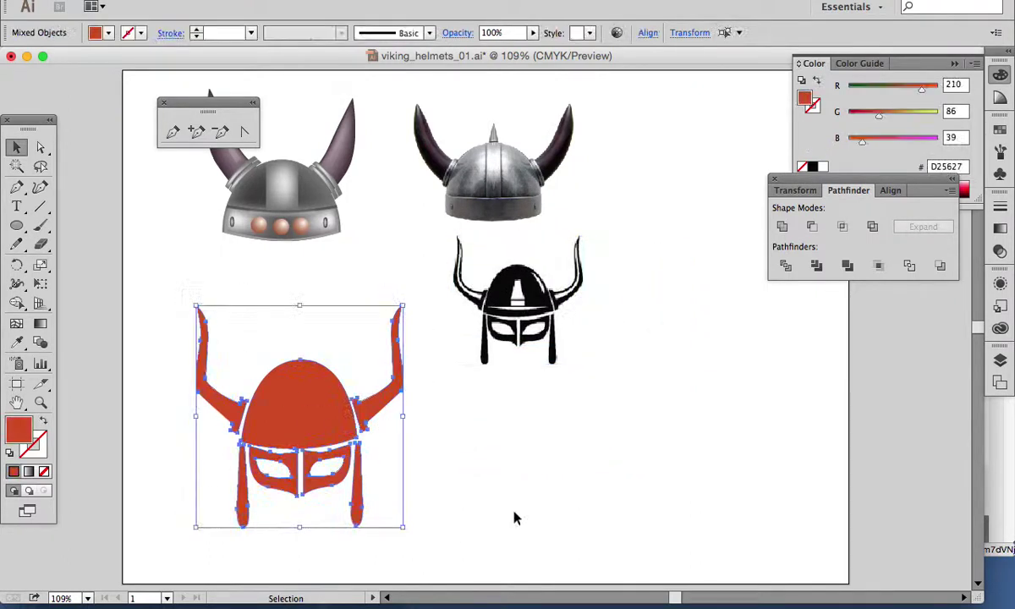
click(608, 505)
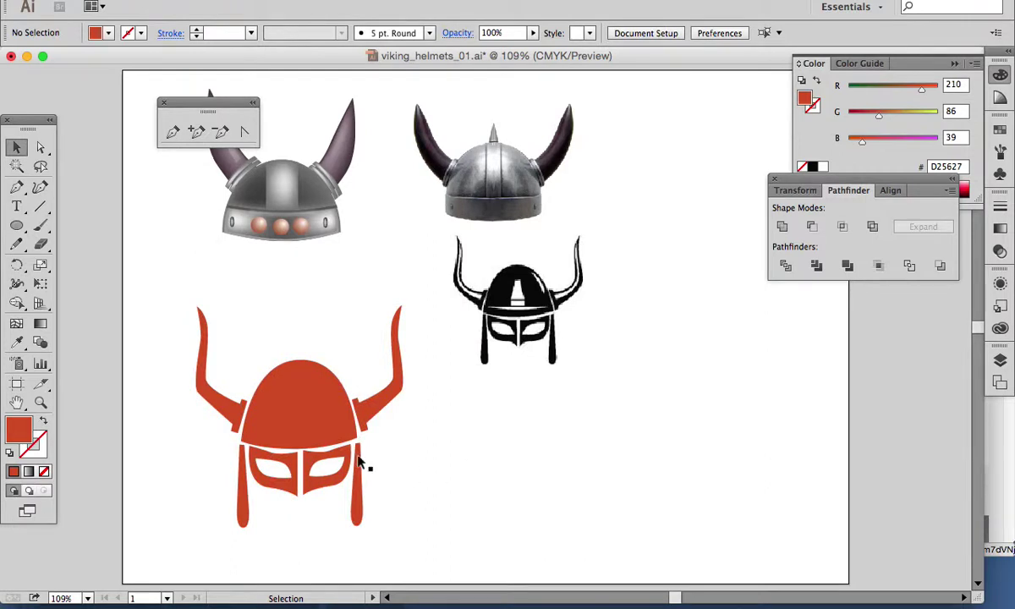
- Place a copy of the whole red helmet beside the original and move the copy's dome above its horns
drag(164, 292, 408, 508)
drag(319, 414, 675, 264)
click(819, 471)
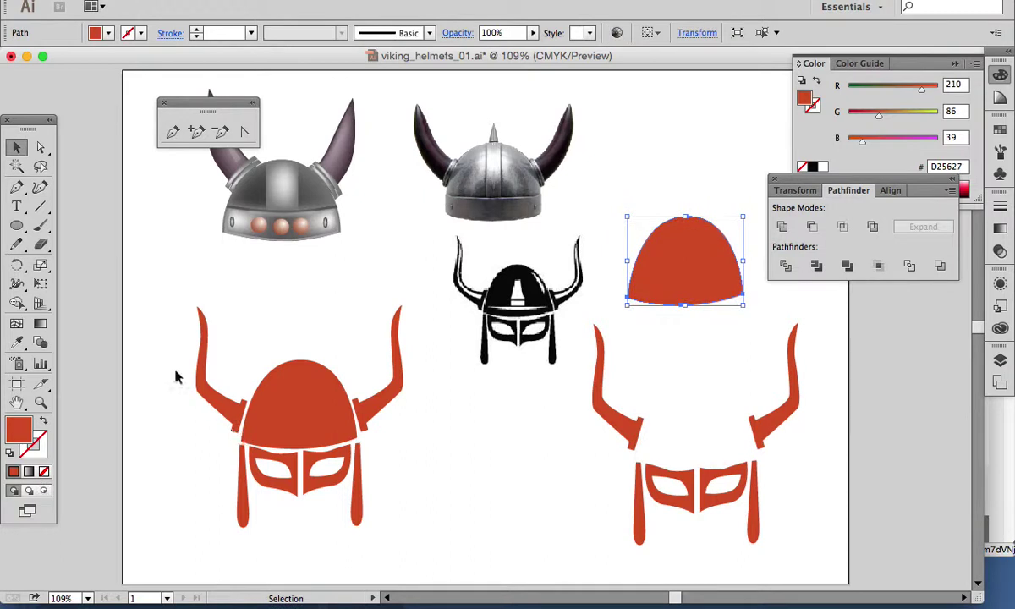
click(16, 185)
double_click(19, 429)
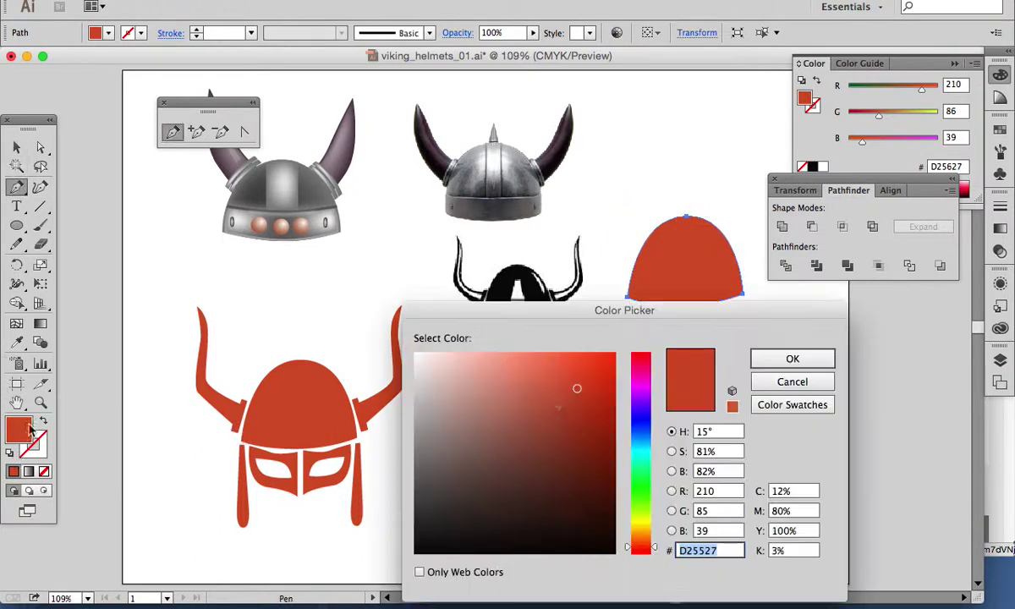
click(420, 356)
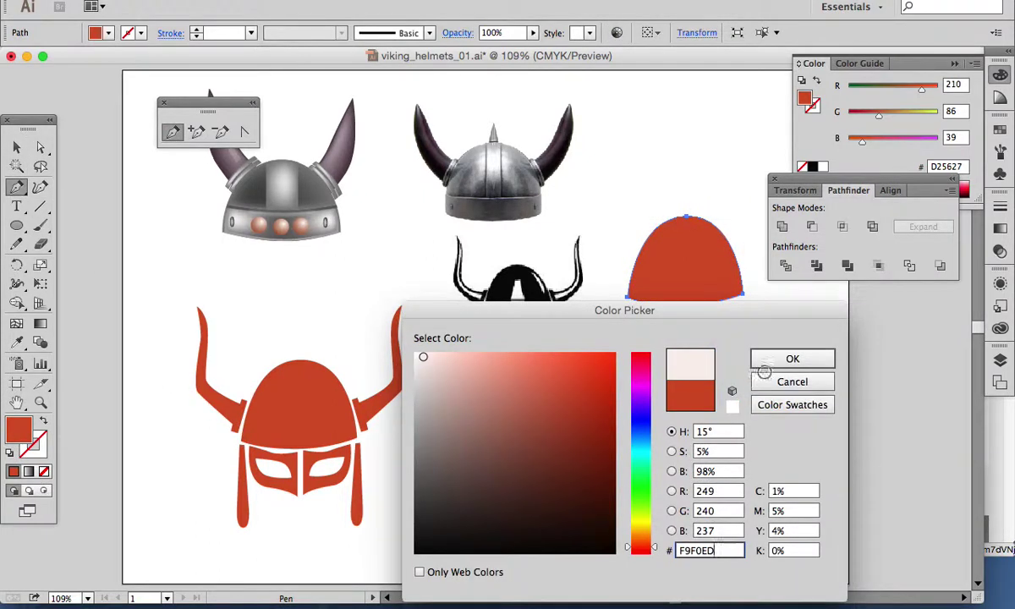
click(771, 365)
key(super+z)
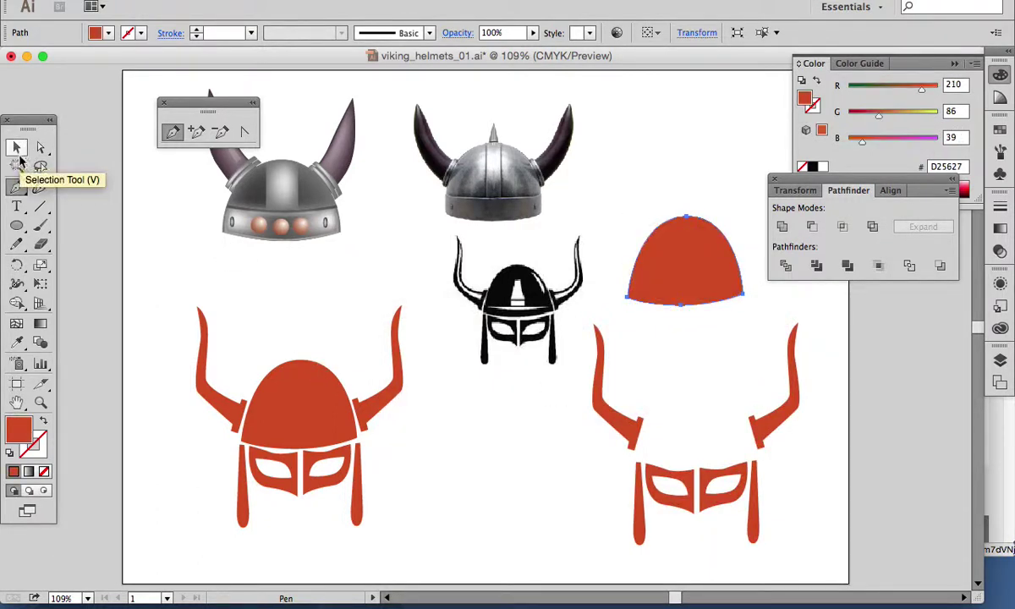
- With nothing selected, set the Pen tool's fill colour to pale pink F4E2DC
click(17, 148)
click(138, 290)
click(17, 187)
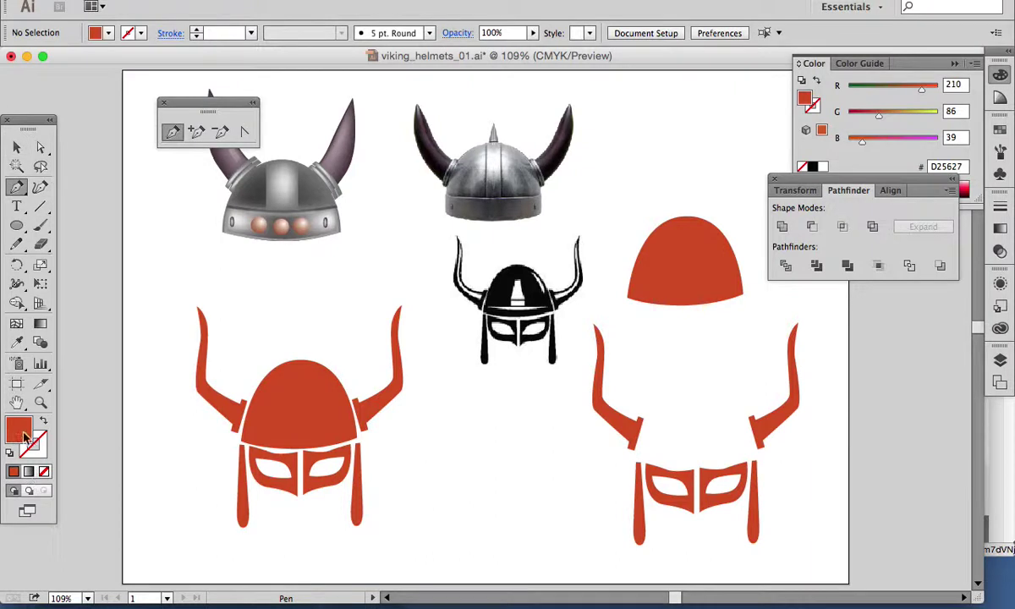
double_click(25, 437)
click(432, 360)
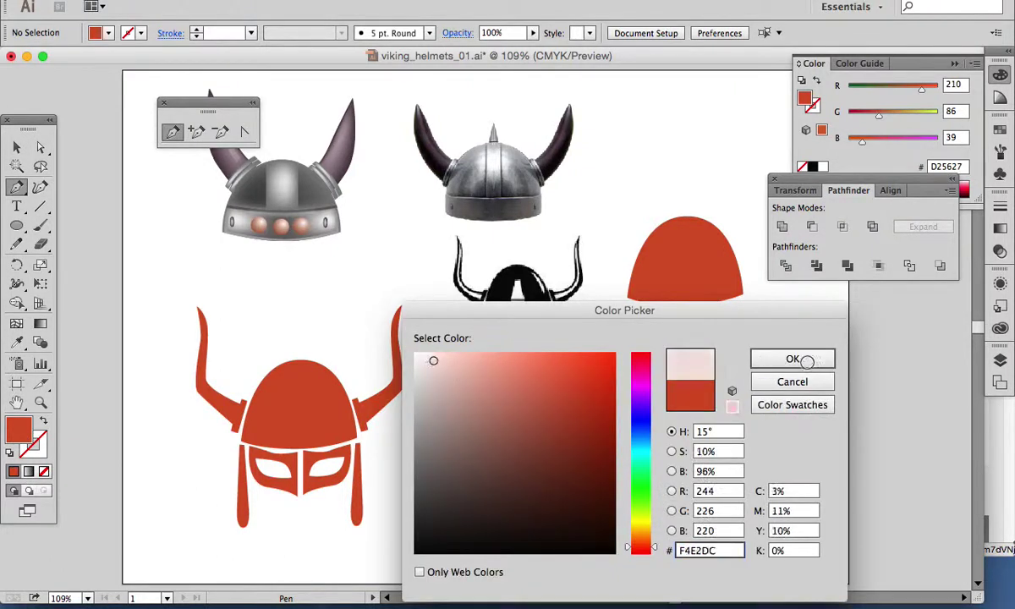
click(792, 359)
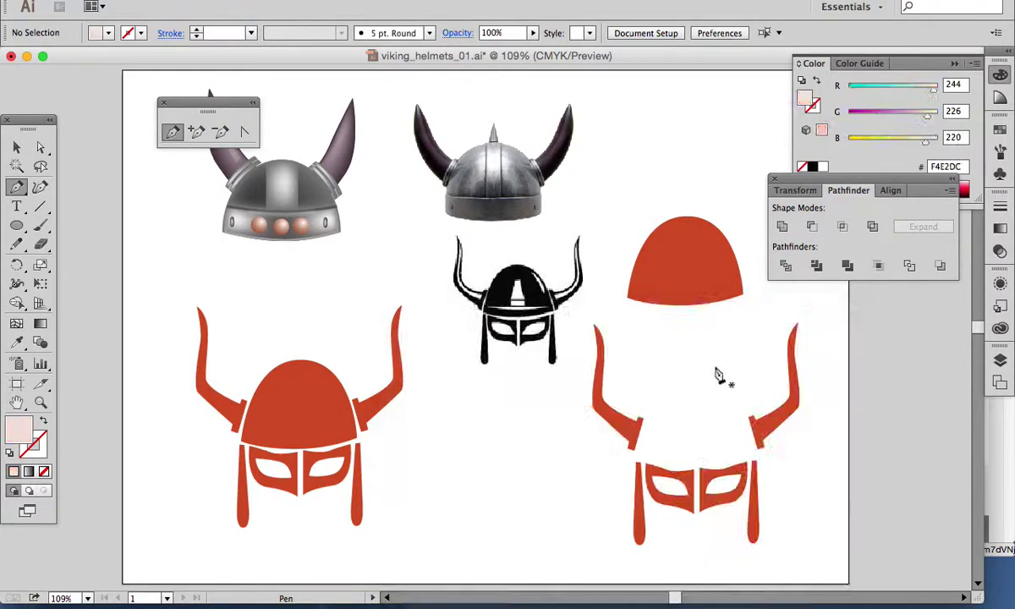
- Draw a closed, curved pale pink highlight along the left side of the original helmet's dome
click(285, 370)
drag(251, 432, 267, 449)
click(266, 435)
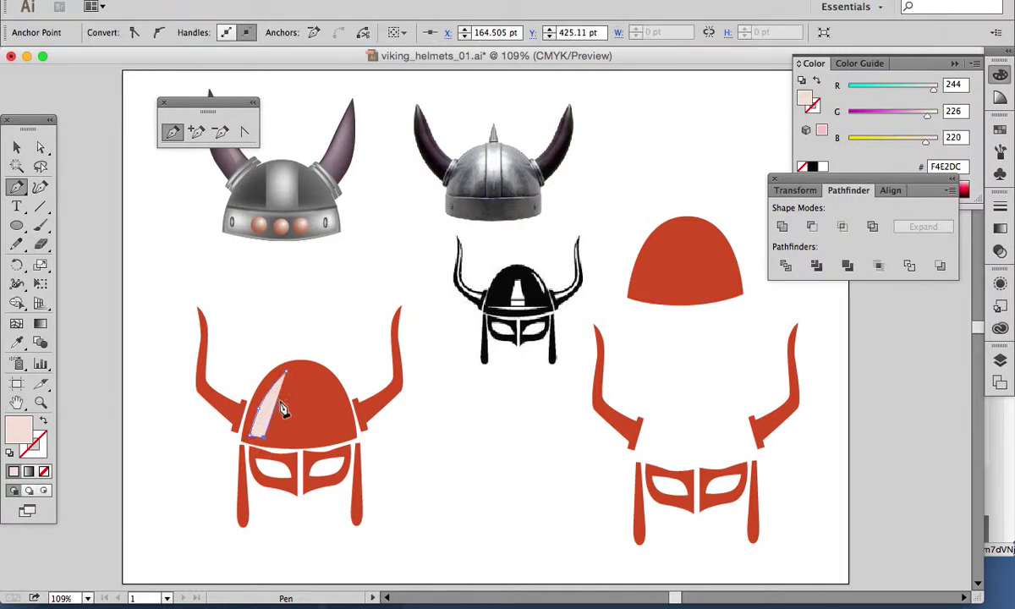
drag(286, 374, 292, 385)
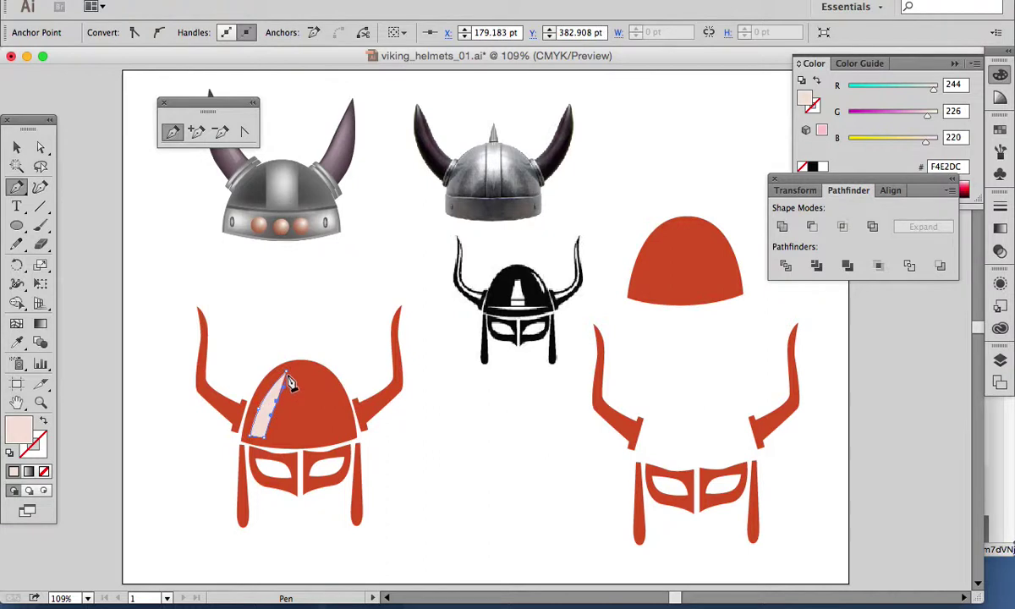
click(16, 146)
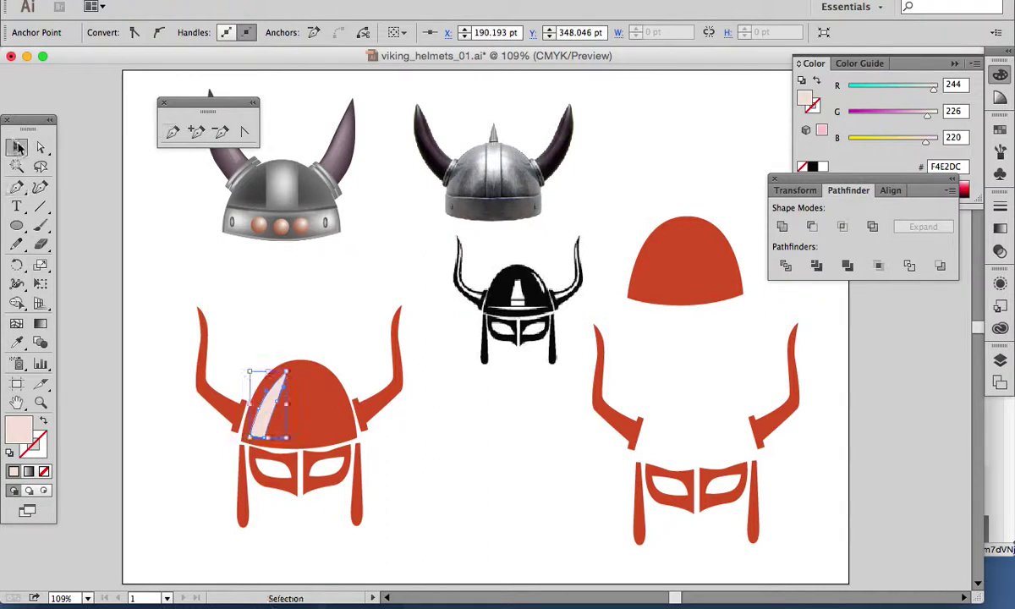
- Set the dome highlight's opacity to 55%, and remove the highlight from the helmet
click(531, 448)
click(284, 387)
click(533, 32)
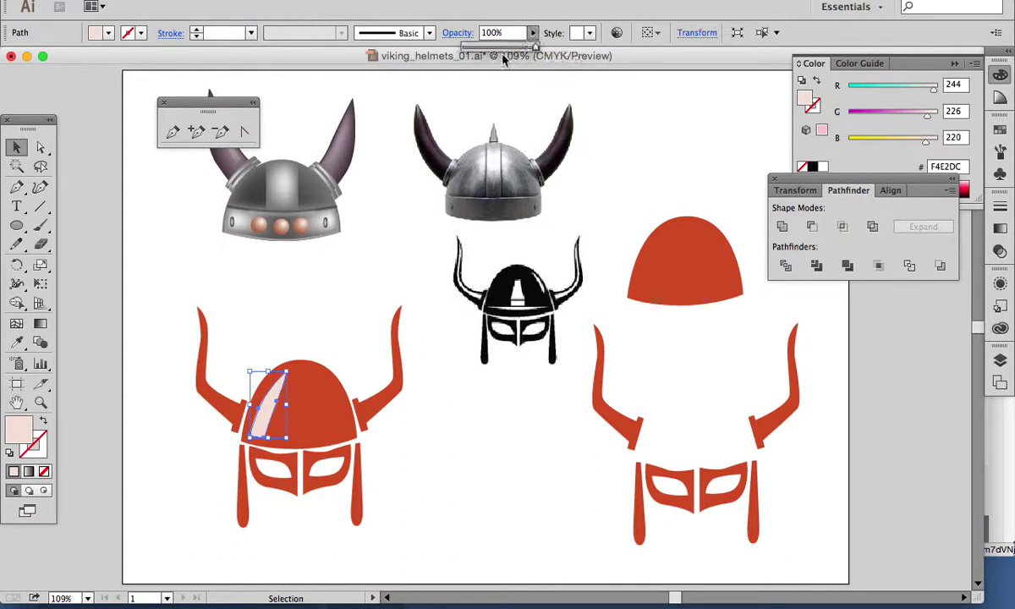
drag(536, 46, 504, 51)
click(482, 405)
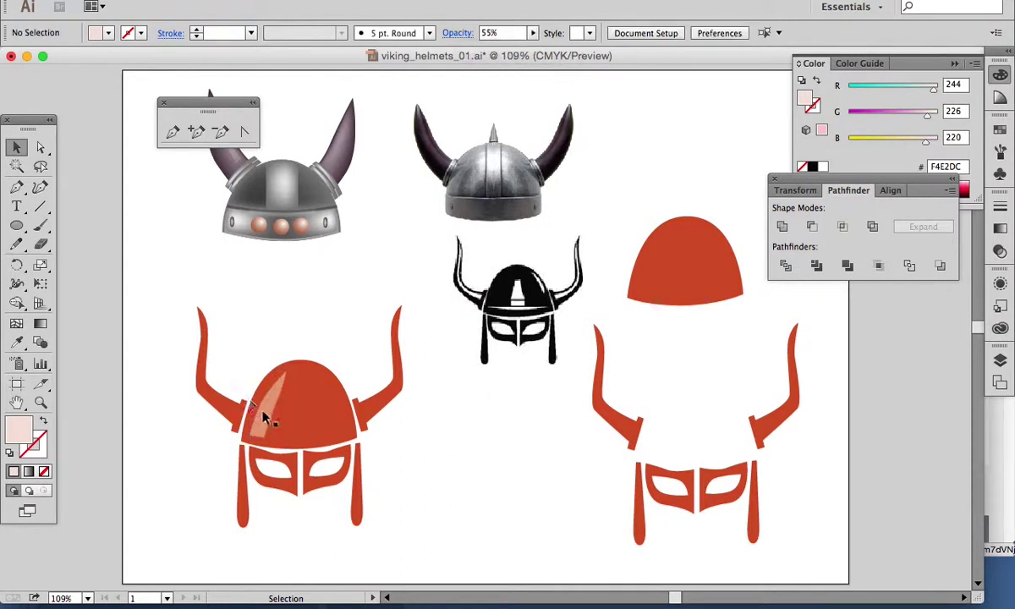
click(263, 414)
key(super+x)
- Fill all shapes of the original red helmet with neutral grey 9B9B9B
drag(146, 324, 383, 505)
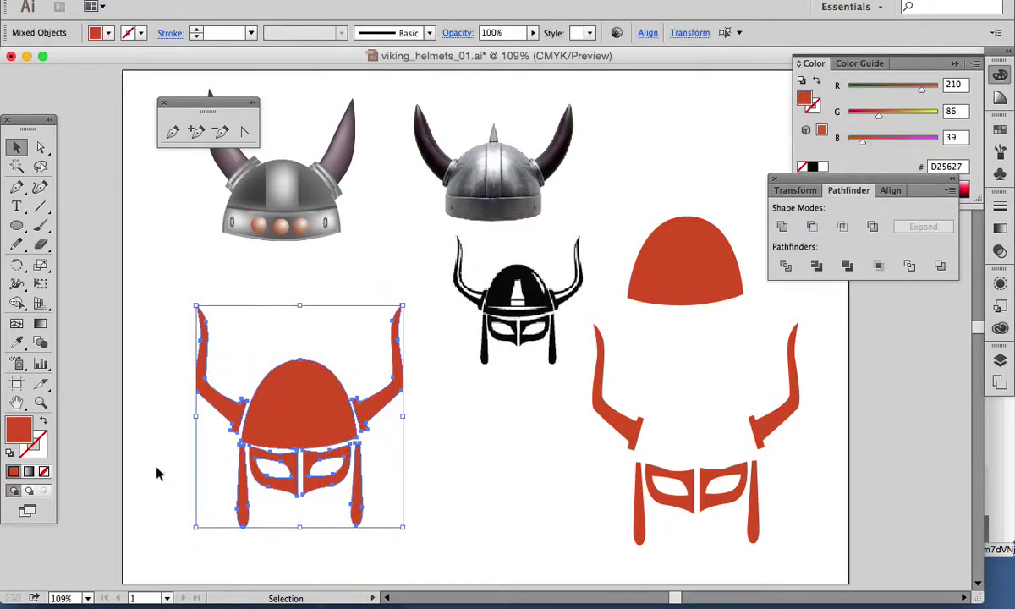
double_click(21, 433)
mouse_move(440, 410)
mouse_down()
mouse_move(416, 455)
mouse_move(415, 432)
mouse_up()
click(781, 364)
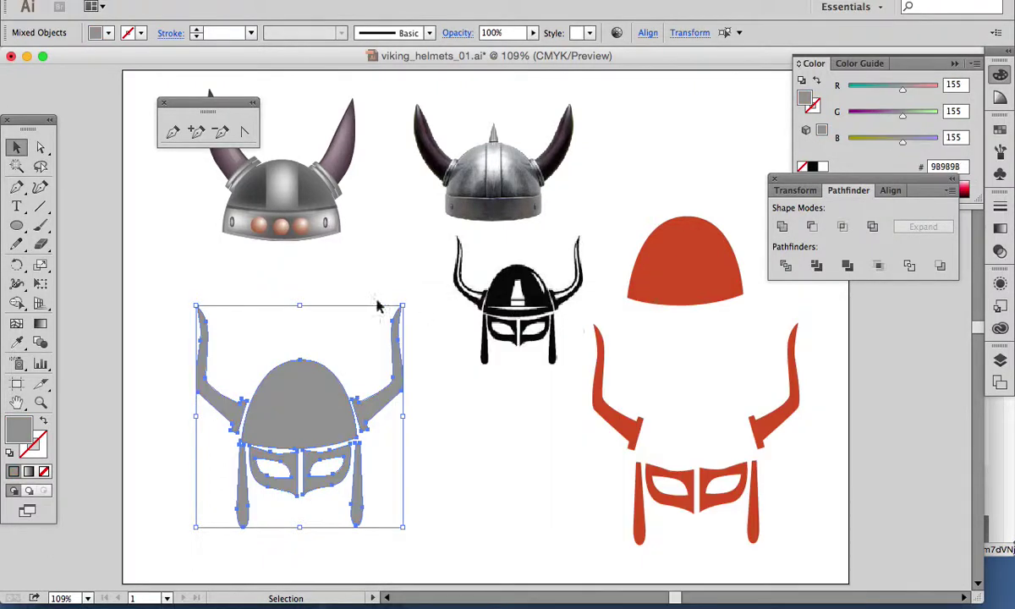
click(338, 282)
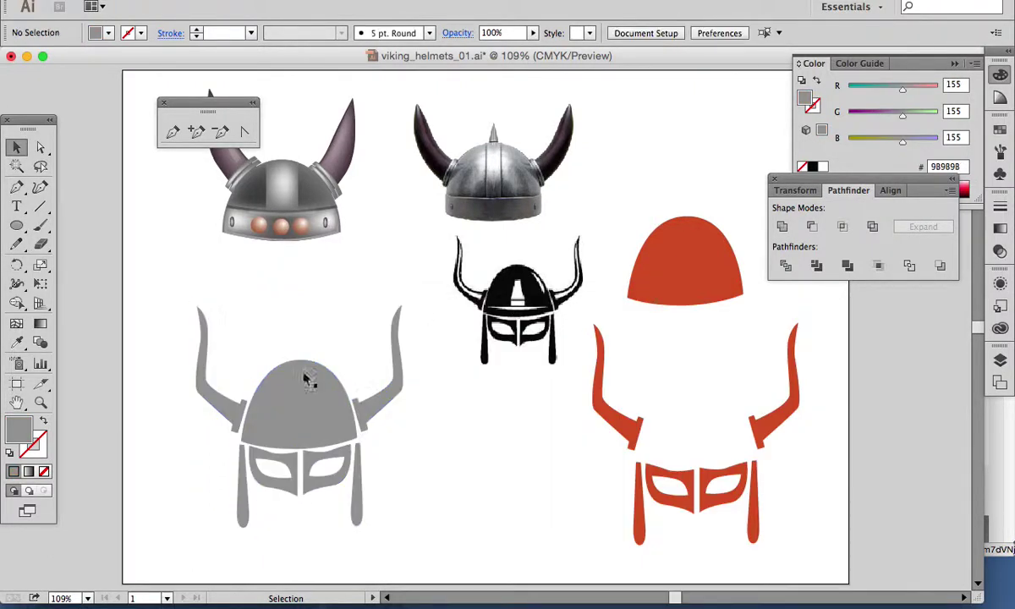
- Add a mesh point on the lower right of the grey dome with the Mesh tool and colour it dark grey 5B5857
click(319, 412)
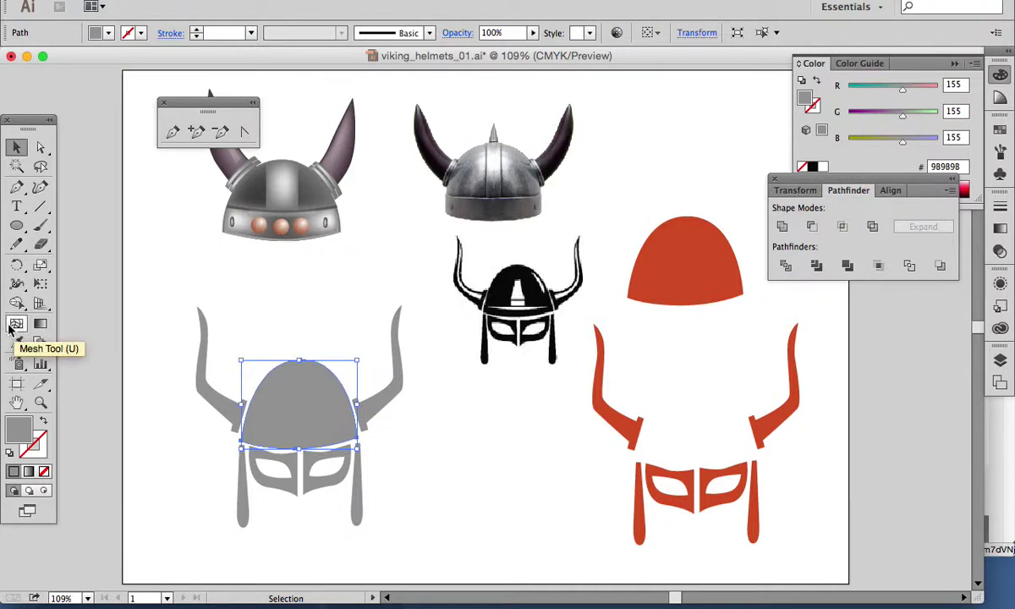
click(11, 326)
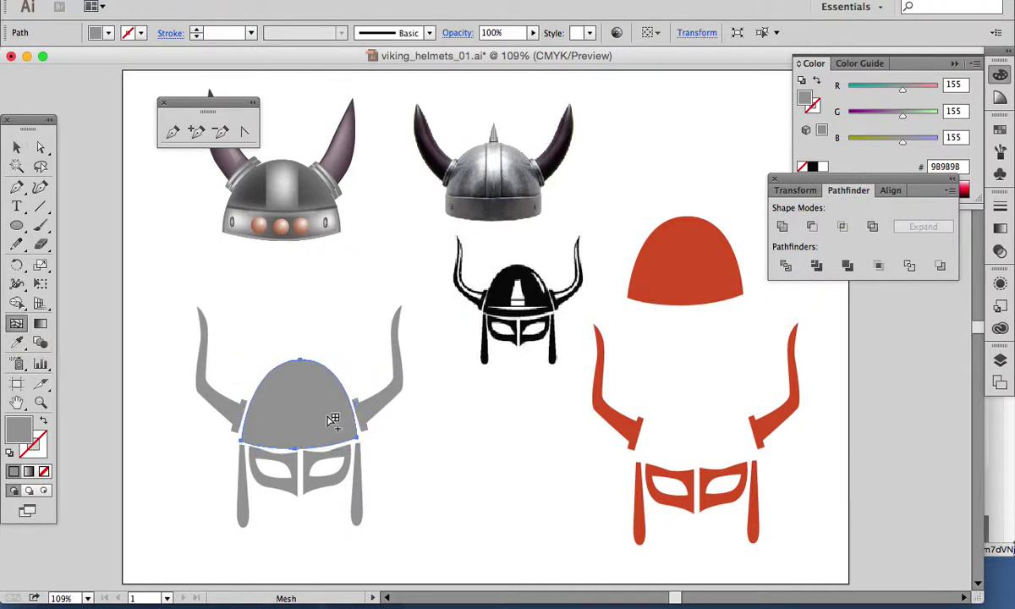
click(332, 421)
double_click(18, 424)
click(424, 475)
click(782, 359)
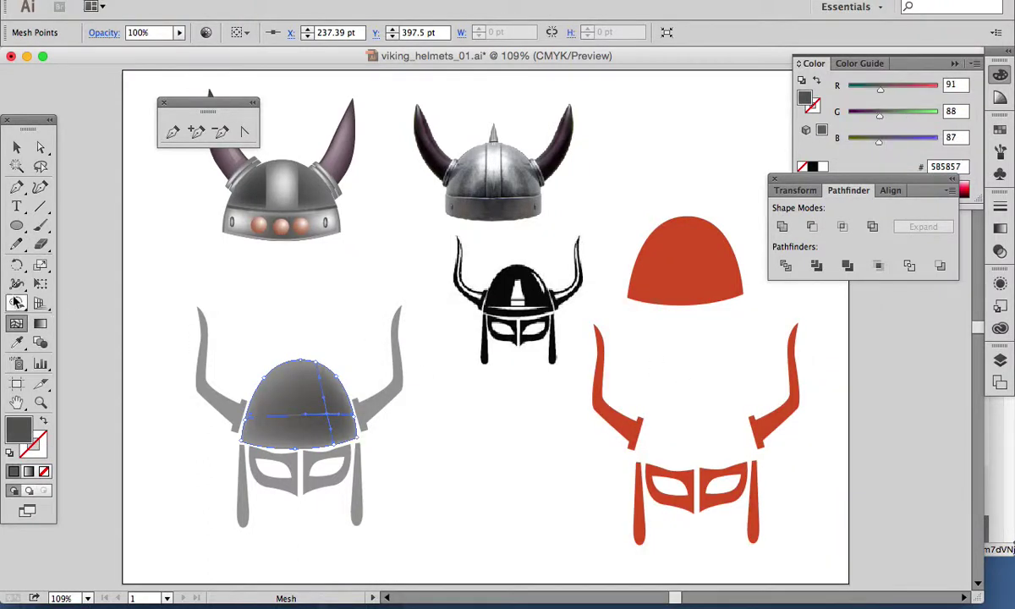
- Add a second mesh point on the left side of the grey dome and colour it light grey EDEDED
click(268, 417)
double_click(15, 432)
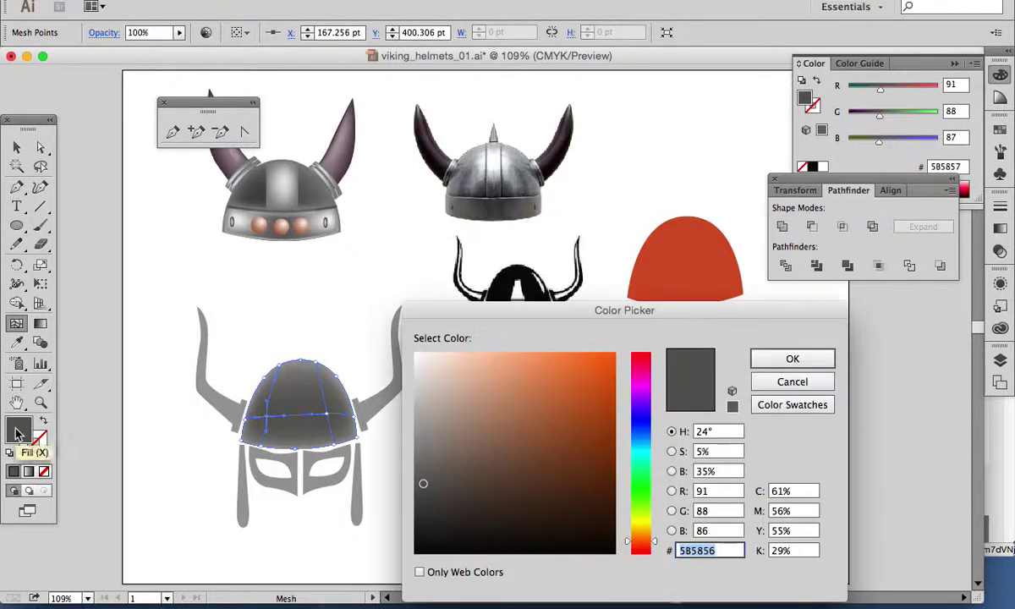
click(410, 362)
click(410, 364)
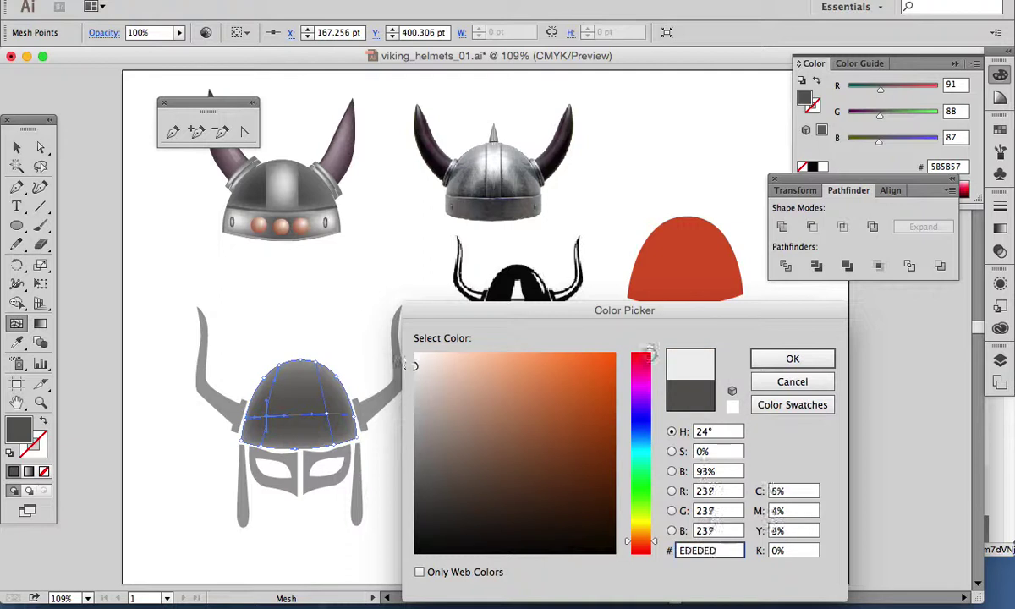
click(793, 358)
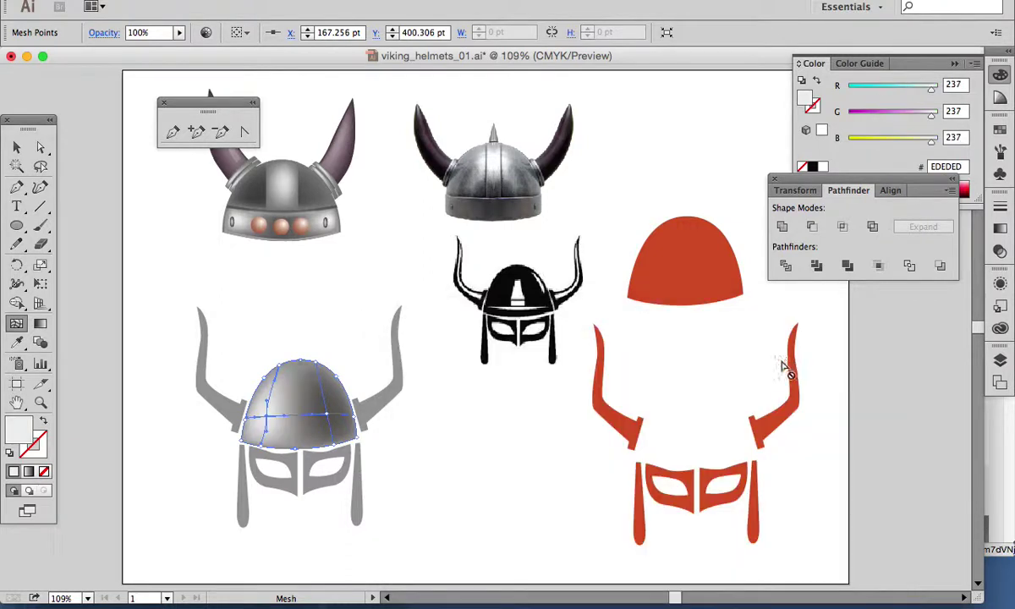
click(17, 149)
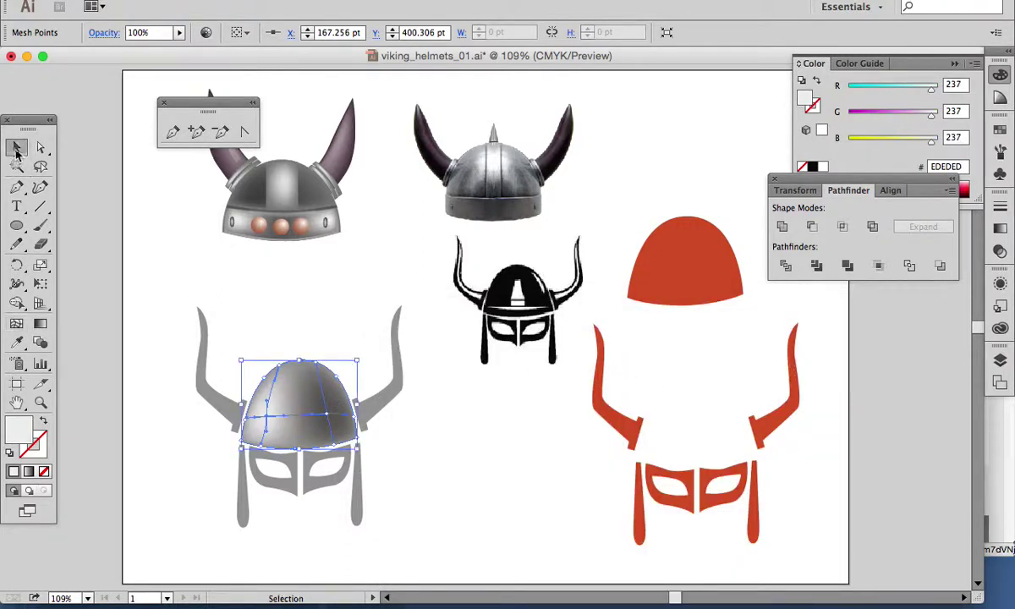
- Move the whole grey helmet slightly up and to the left, and move the separate red dome higher above its horns
click(379, 256)
click(397, 389)
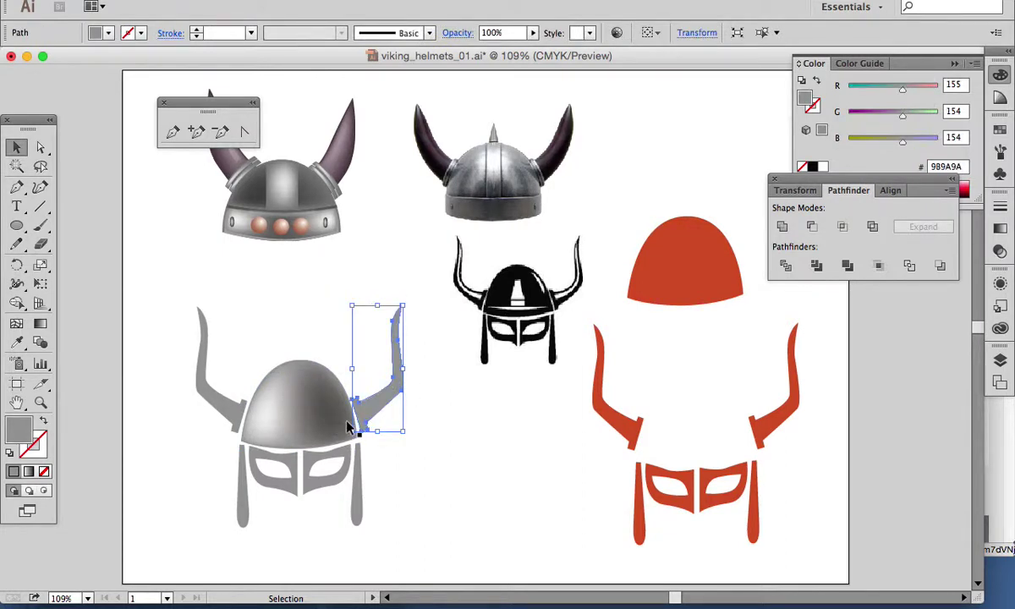
click(368, 425)
drag(166, 313, 436, 565)
drag(311, 402, 295, 370)
click(549, 409)
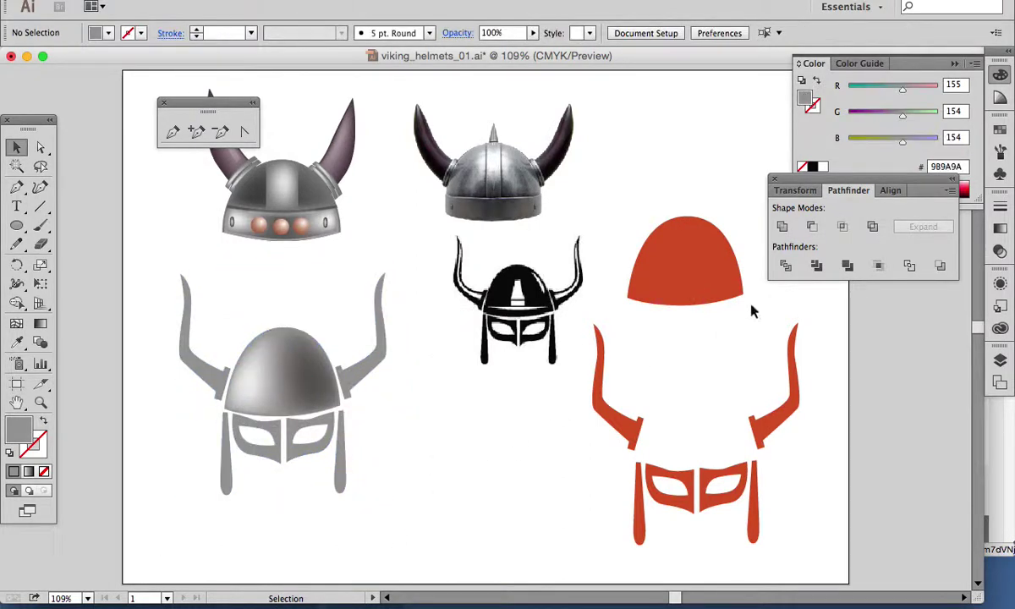
drag(679, 283, 666, 246)
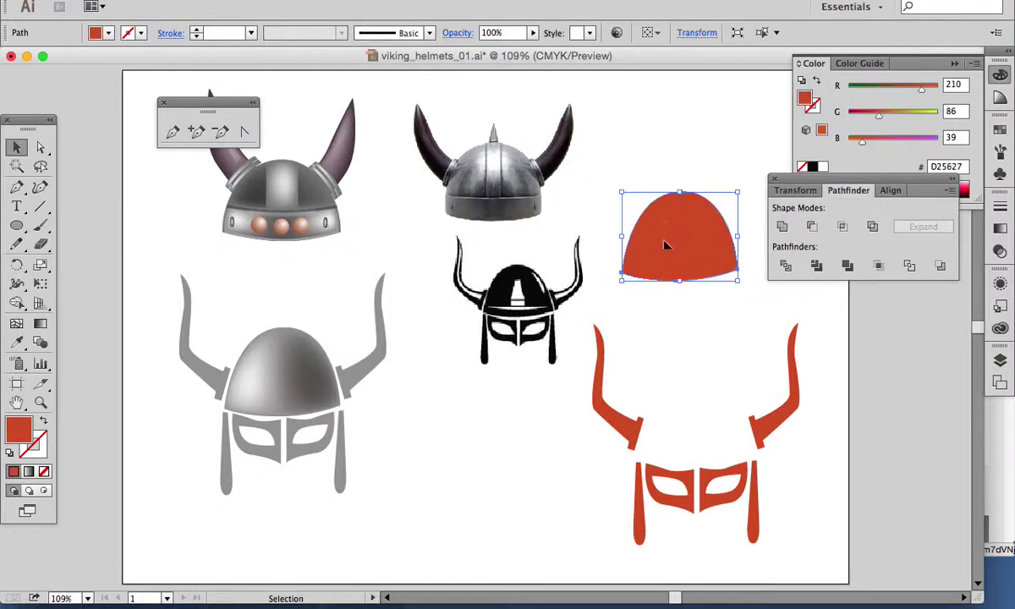
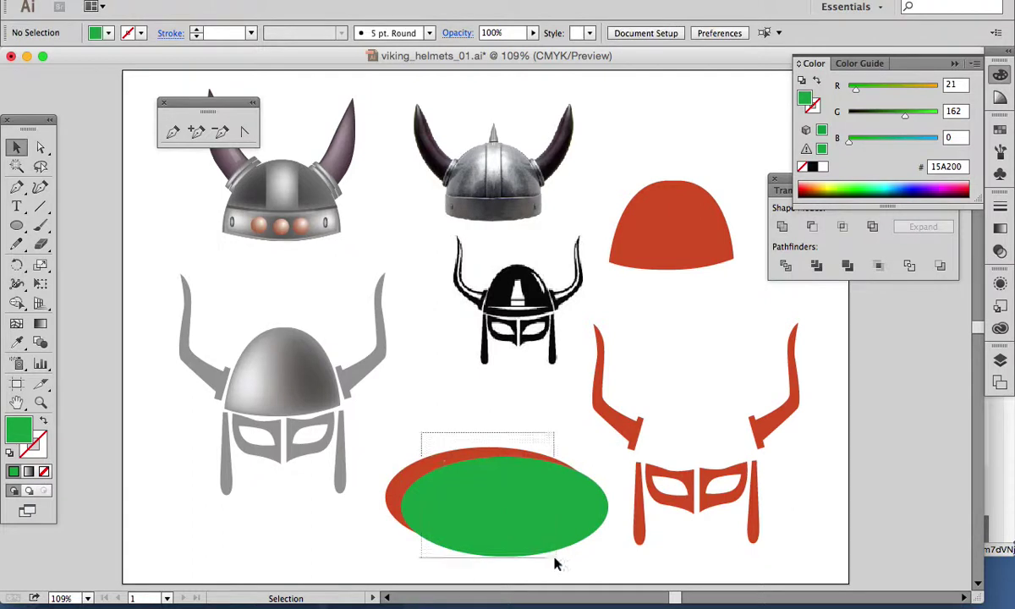
- Divide the overlapping red and green ellipses with Pathfinder and ungroup the resulting pieces
click(786, 266)
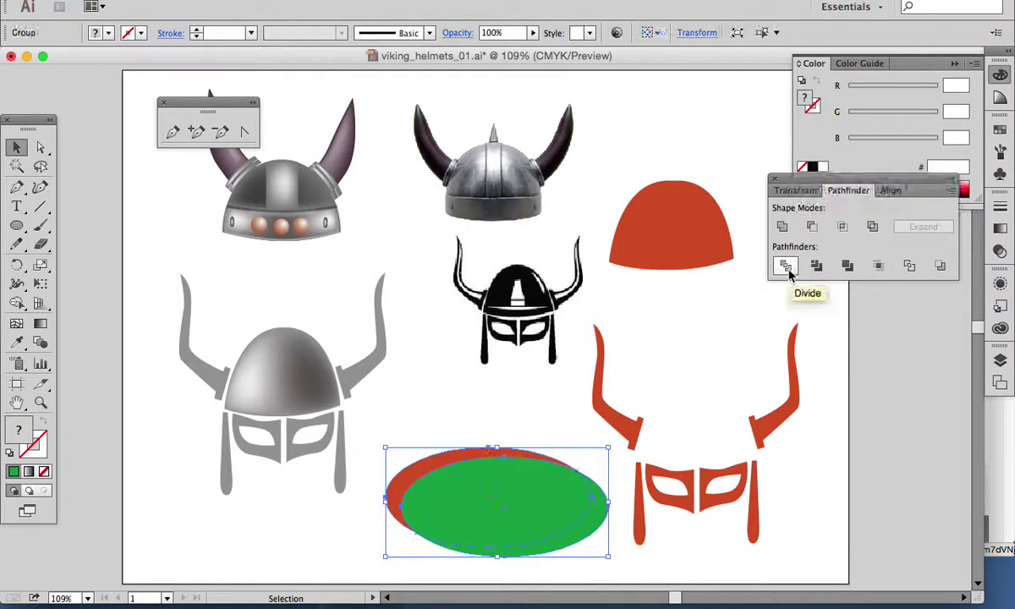
click(182, 2)
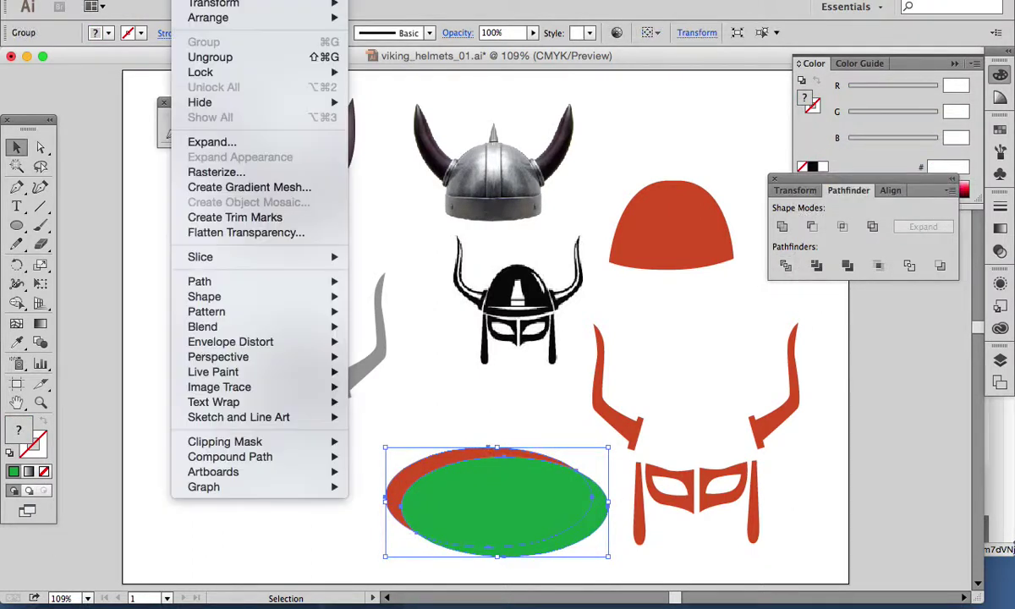
click(210, 57)
click(431, 414)
- Delete the overlapping middle piece of the divided ellipses and shift the green crescent slightly upward
click(479, 510)
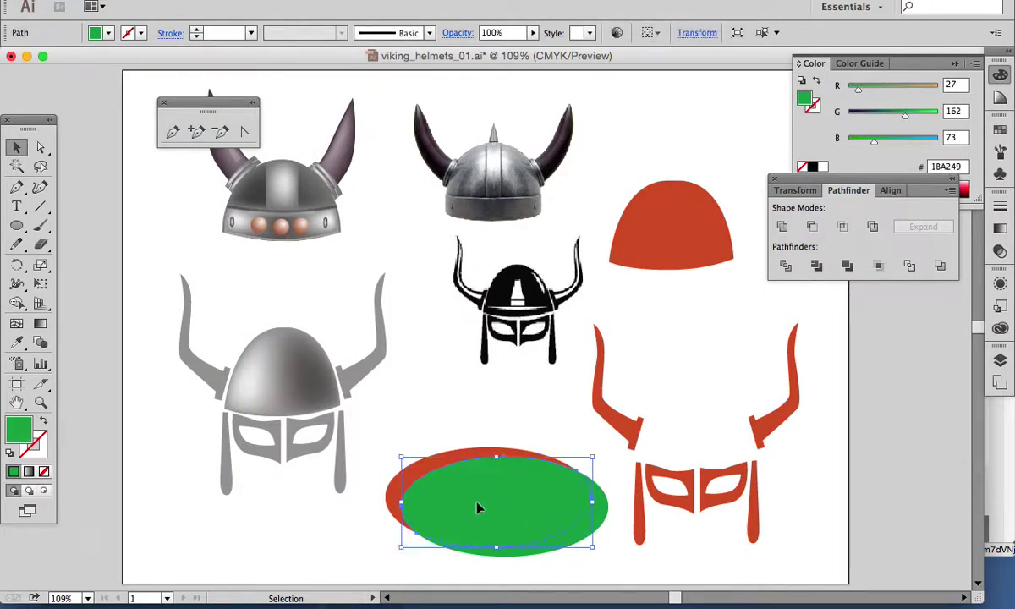
double_click(461, 511)
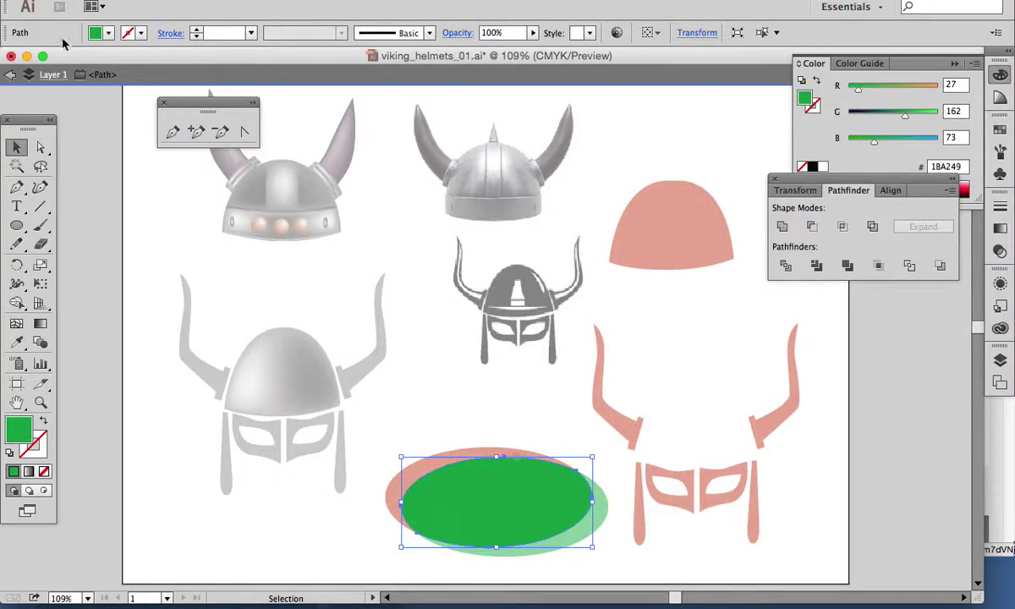
click(10, 74)
click(476, 506)
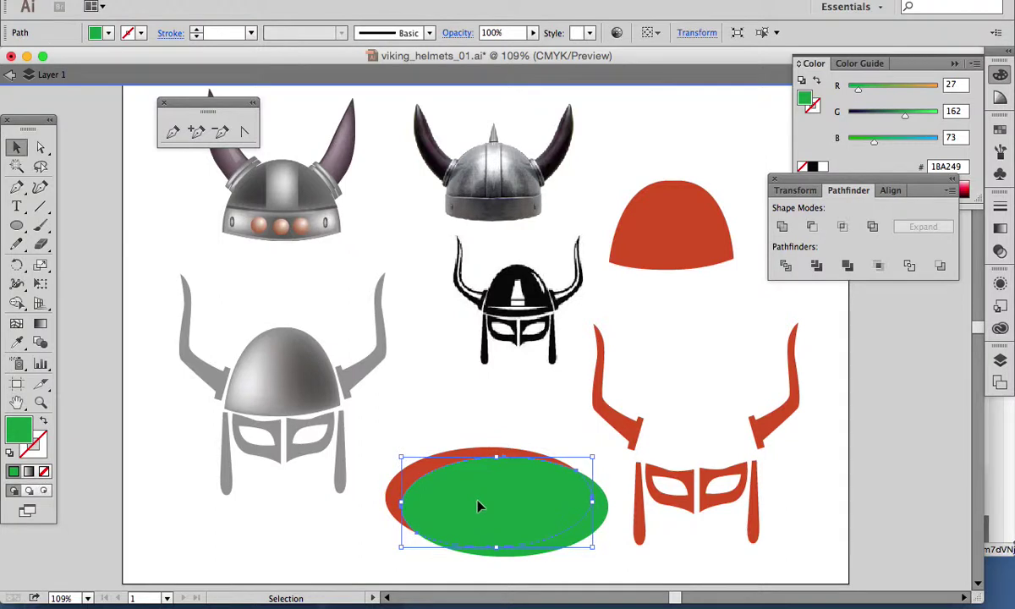
key(Delete)
drag(542, 550, 541, 537)
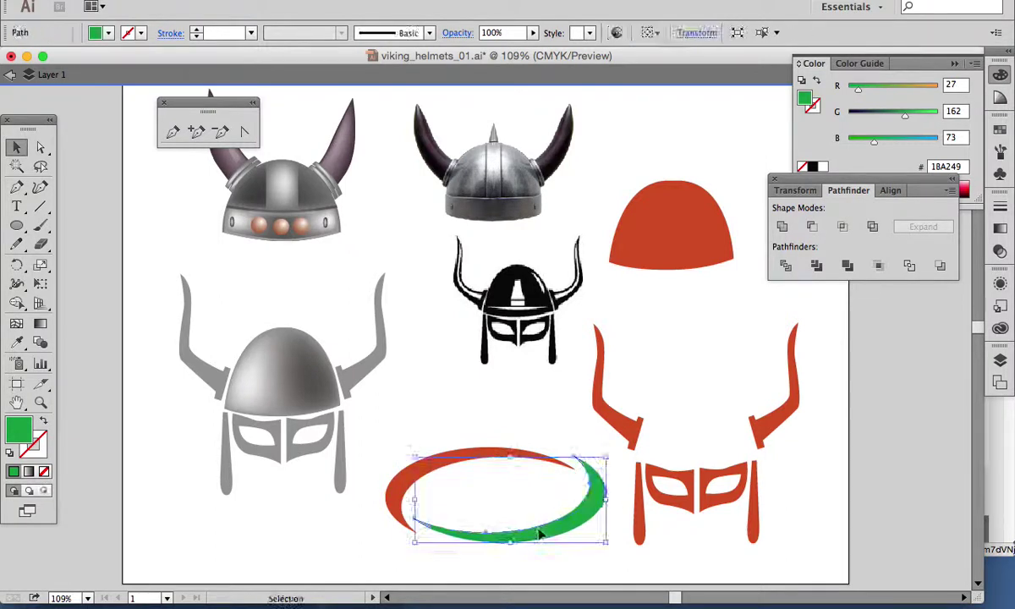
- Tilt the red and green crescents together counter-clockwise and move them slightly up and to the left
drag(415, 418, 551, 546)
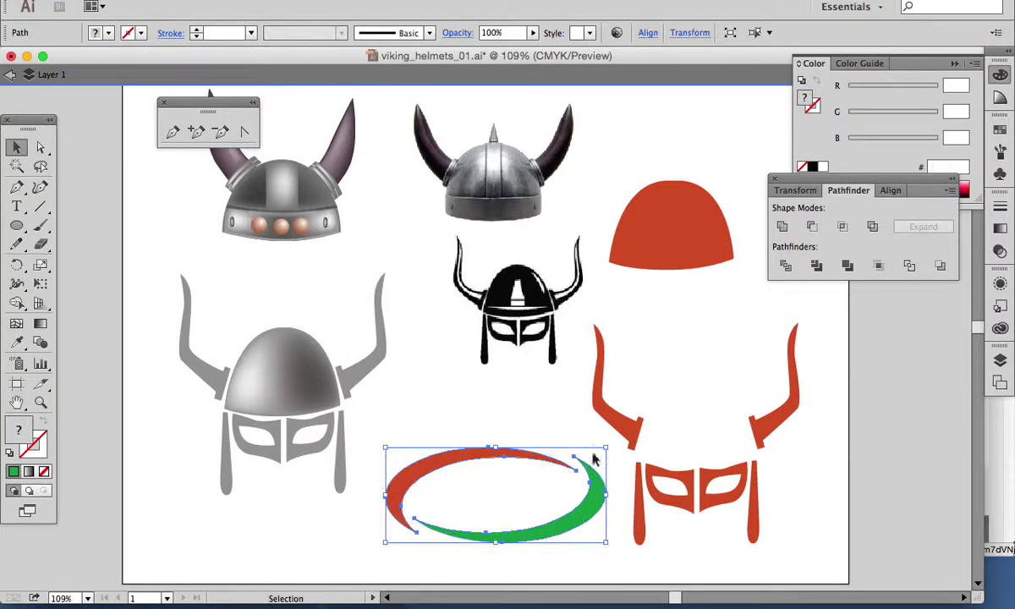
drag(606, 440, 542, 440)
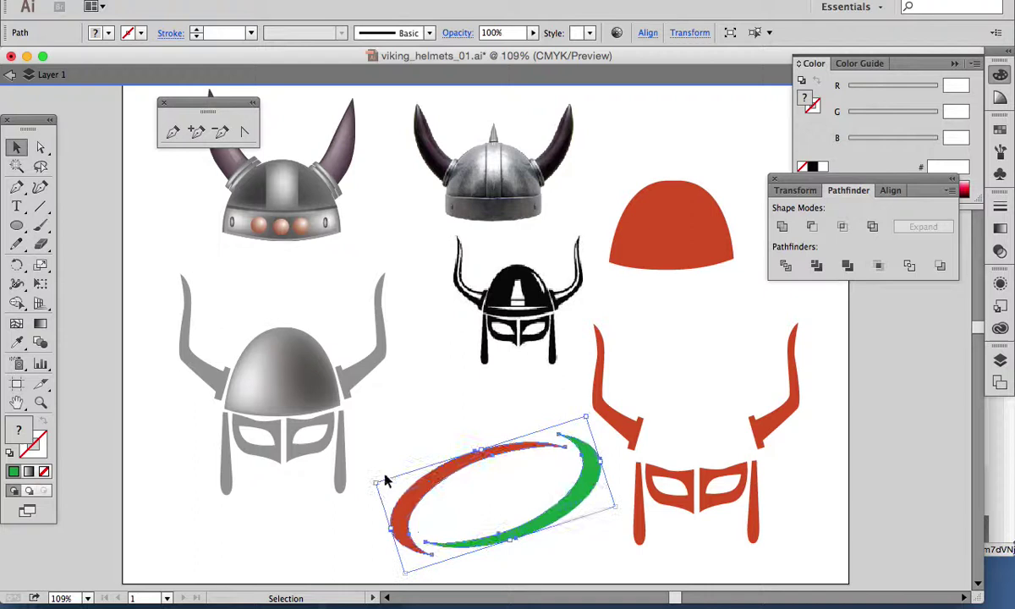
drag(430, 487, 404, 462)
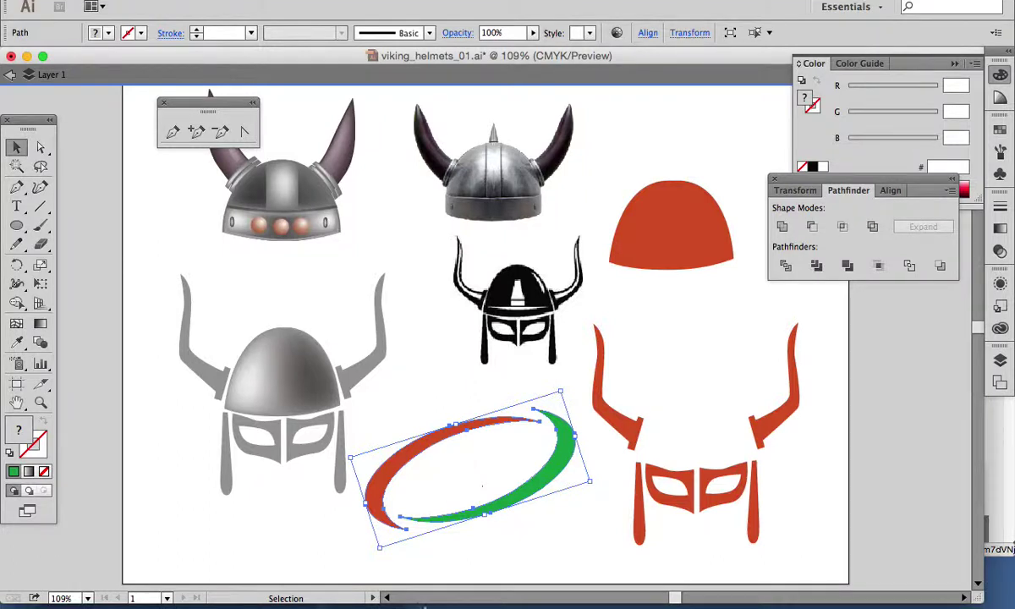
- Rotate the tilted pair of crescents back to horizontal
click(16, 206)
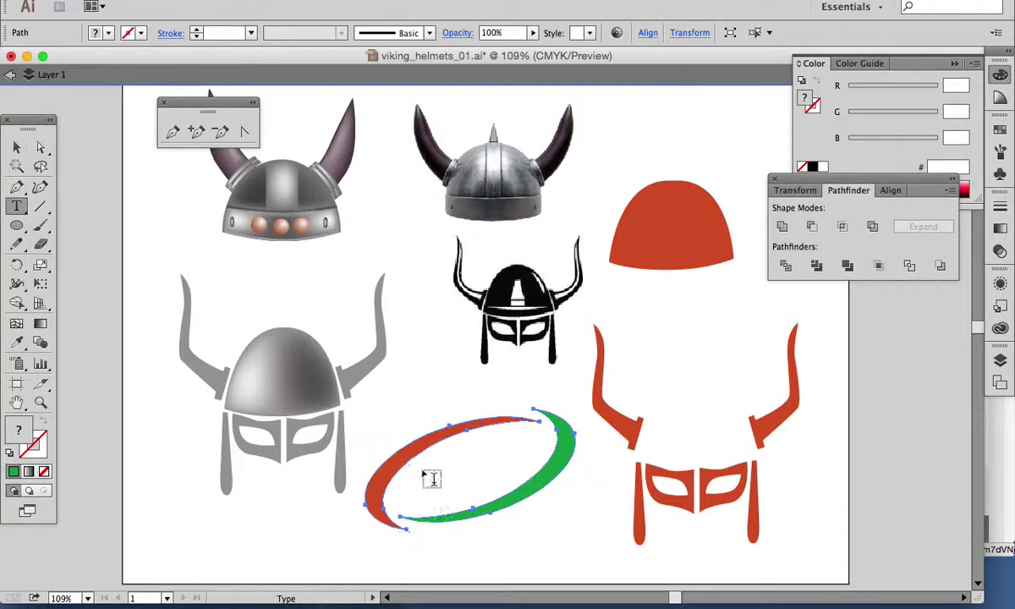
click(16, 147)
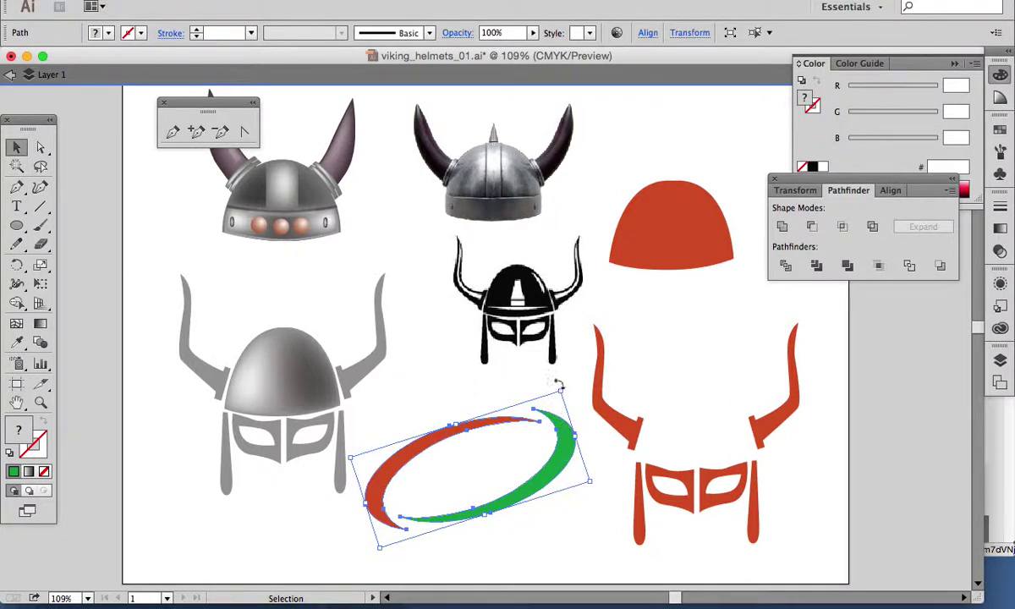
drag(559, 385, 562, 424)
key(Escape)
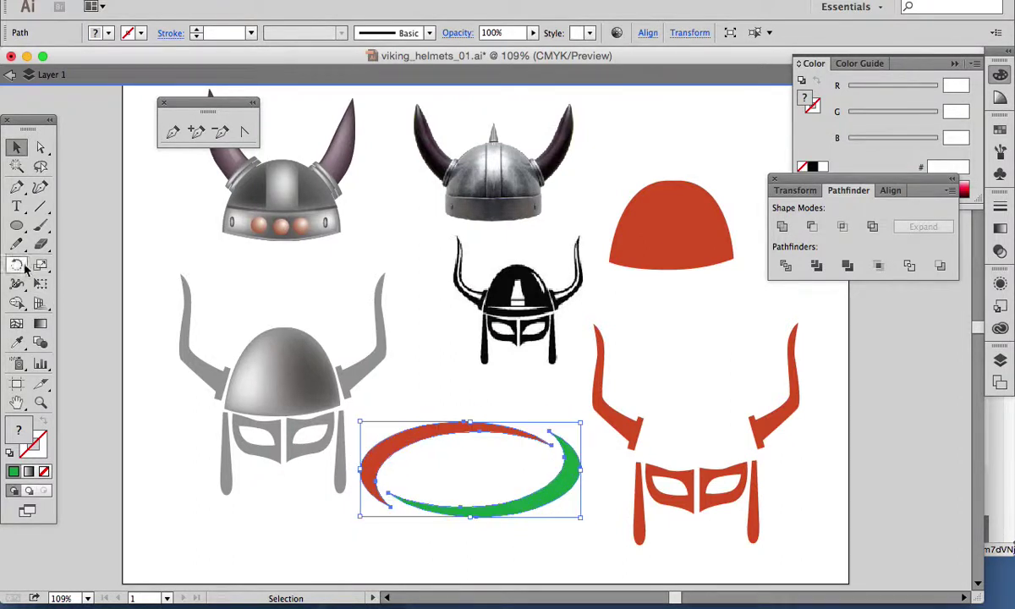
- Add the text "STEVEN ARTS" inside the ring formed by the red and green crescents
click(18, 208)
click(414, 464)
text(STEVEN ARTS)
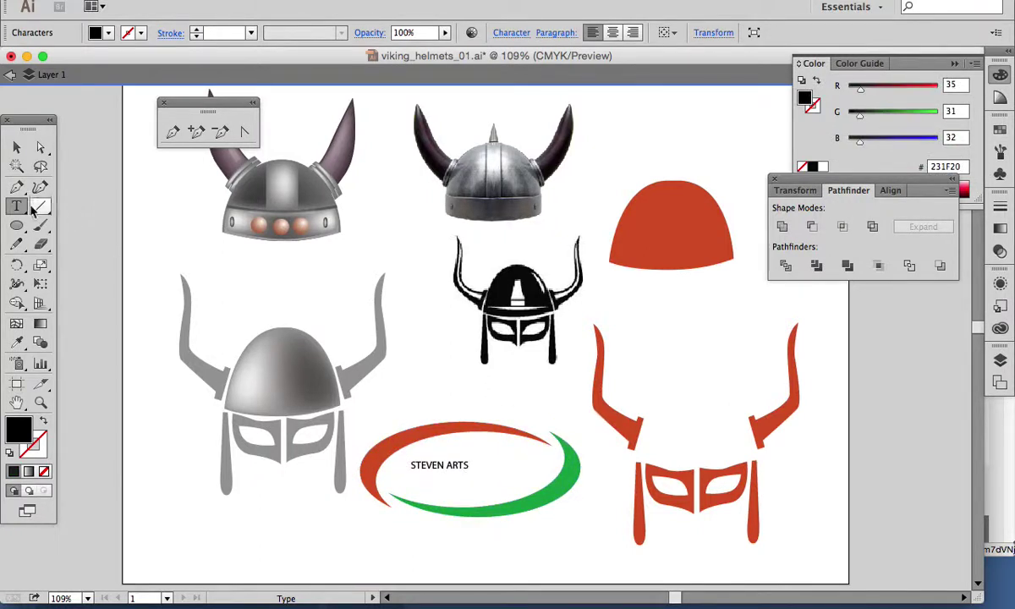
key(Escape)
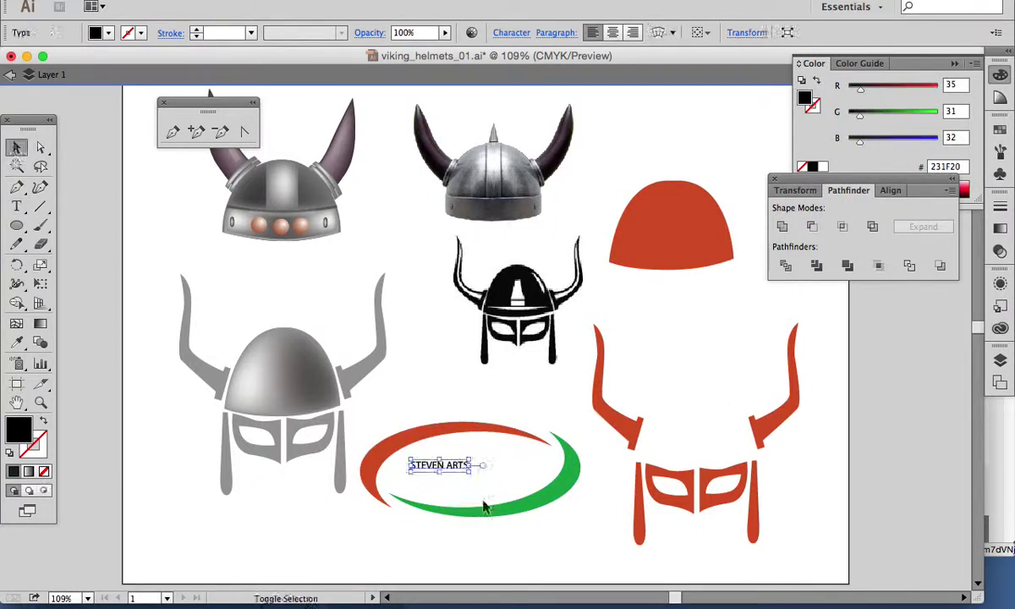
- Enlarge the "STEVEN ARTS" text to span the inside of the crescents and centre it between them
drag(471, 474, 555, 487)
drag(479, 474, 467, 469)
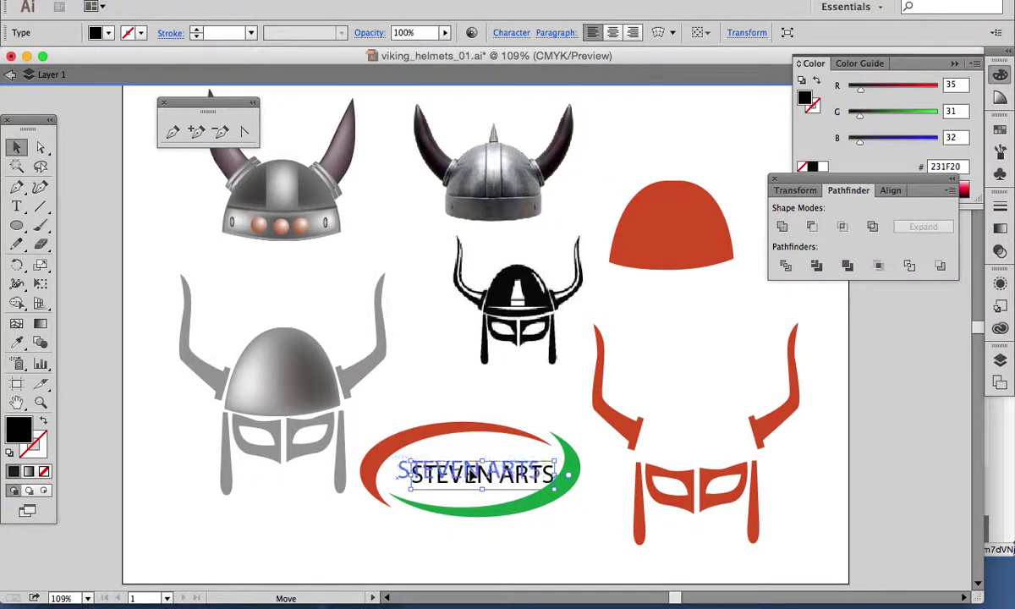
click(524, 522)
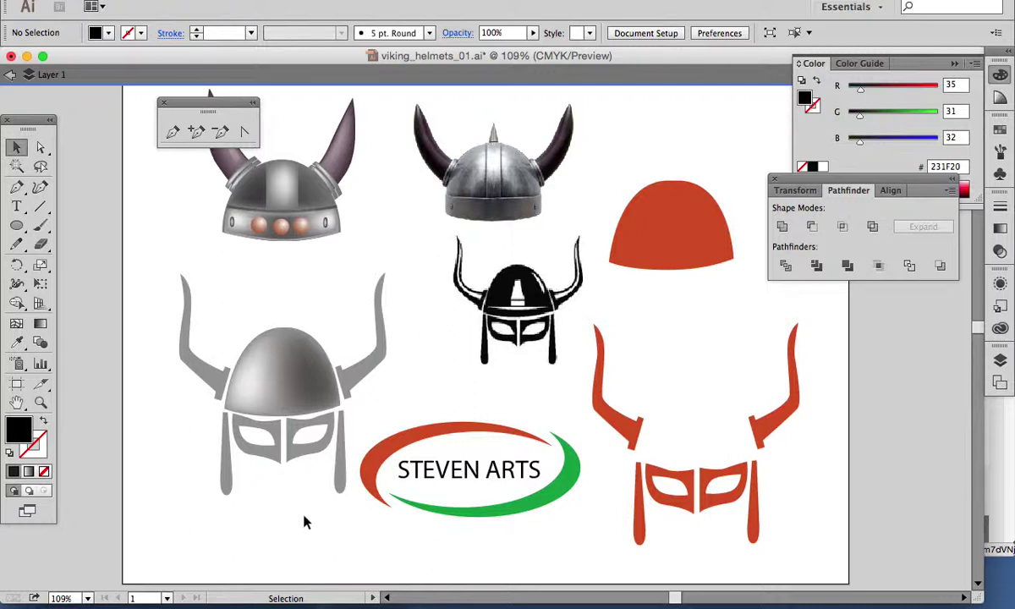
- Switch to Chrome, visit dileepk.com in a new tab, follow its Portfolio Sites & Links page, and close the tab
key(super+Tab)
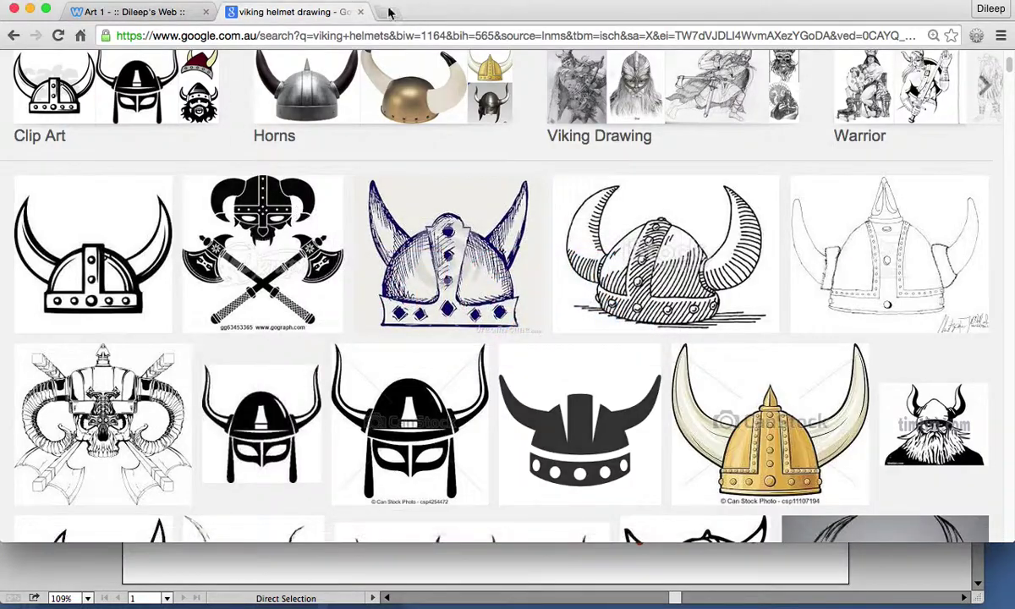
click(388, 12)
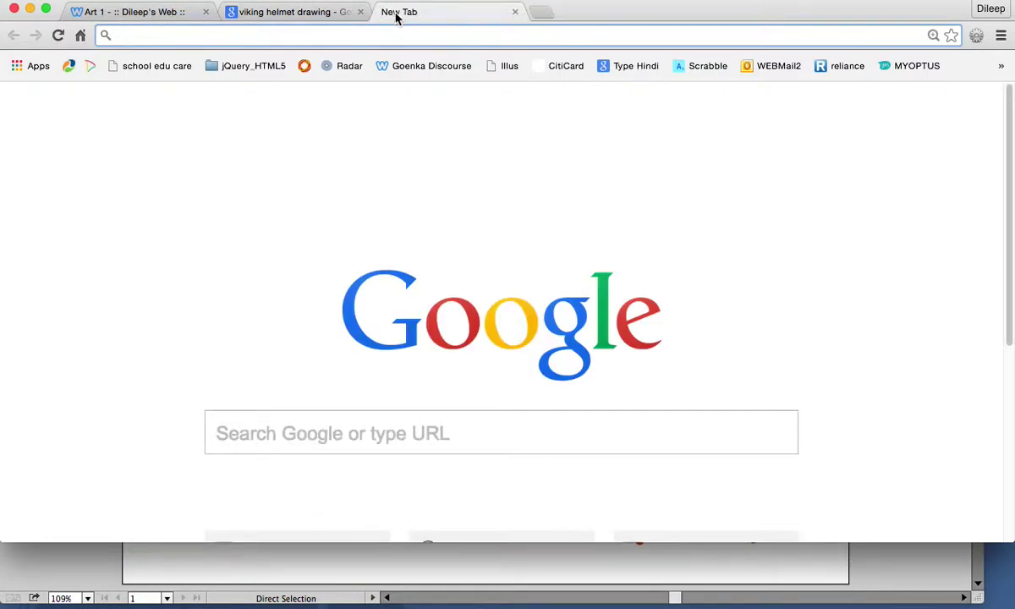
text(dileepk.com)
key(Return)
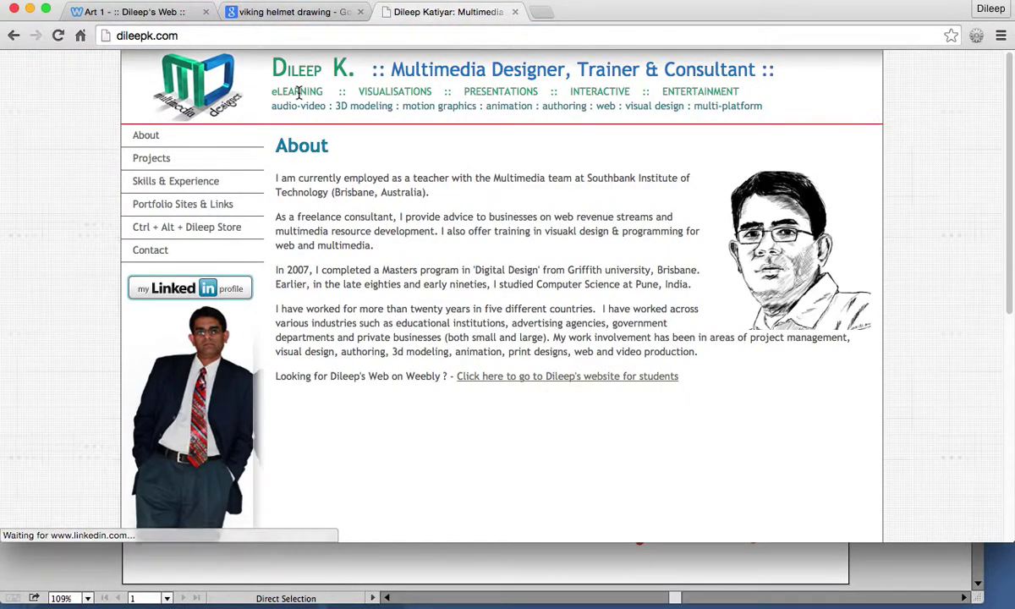
click(172, 210)
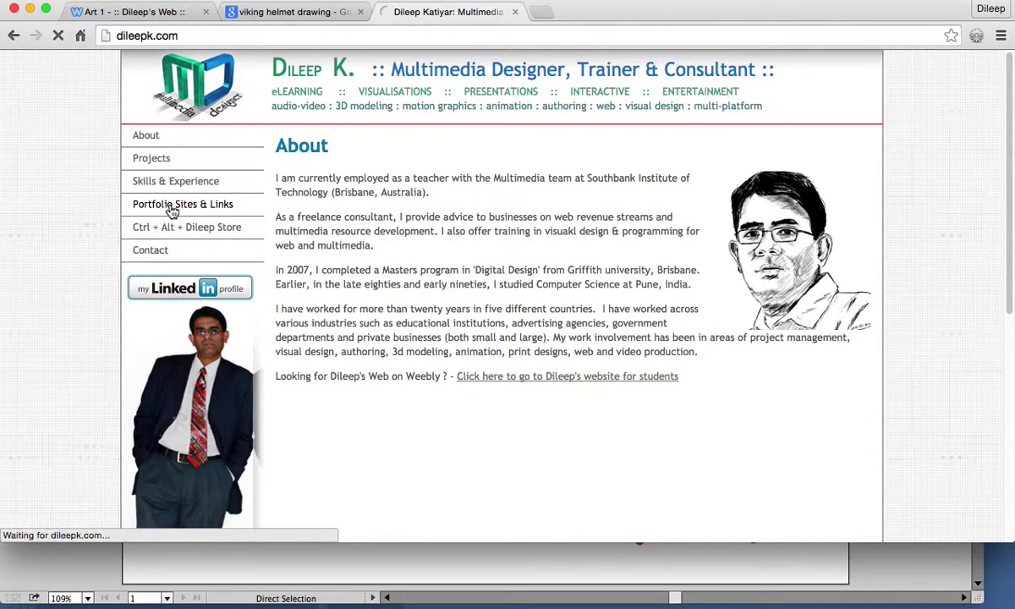
click(514, 12)
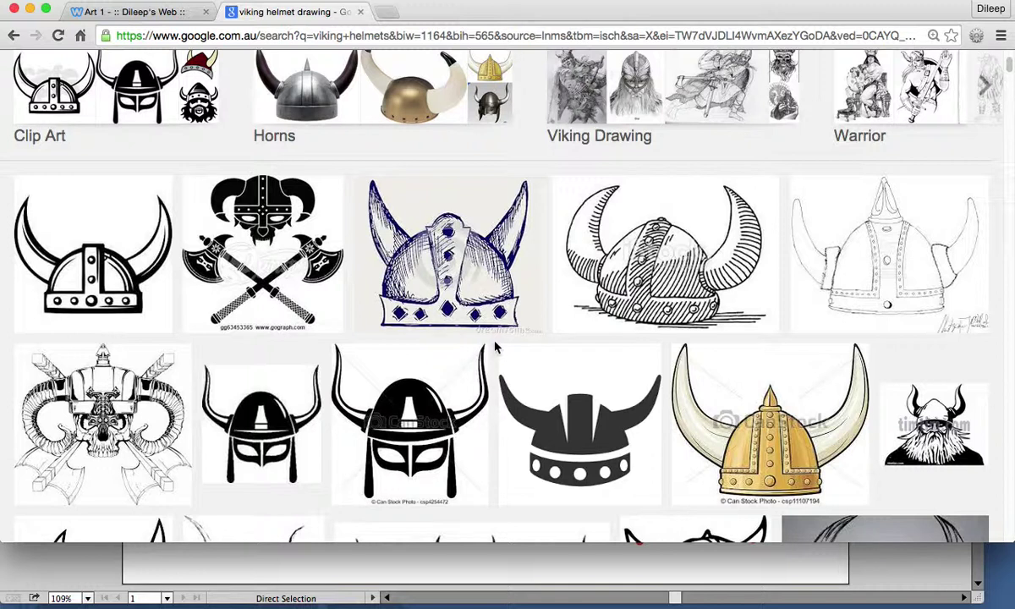
- View the Art 1 web page, dismiss its enlarged helmet reference image, and switch back to Illustrator
key(ctrl+shift+Tab)
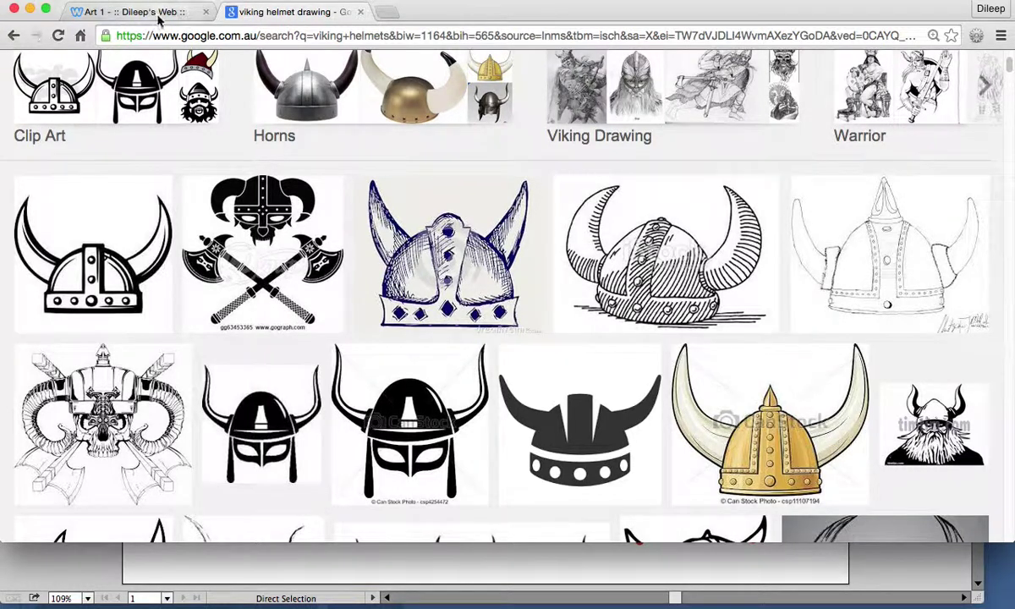
click(946, 75)
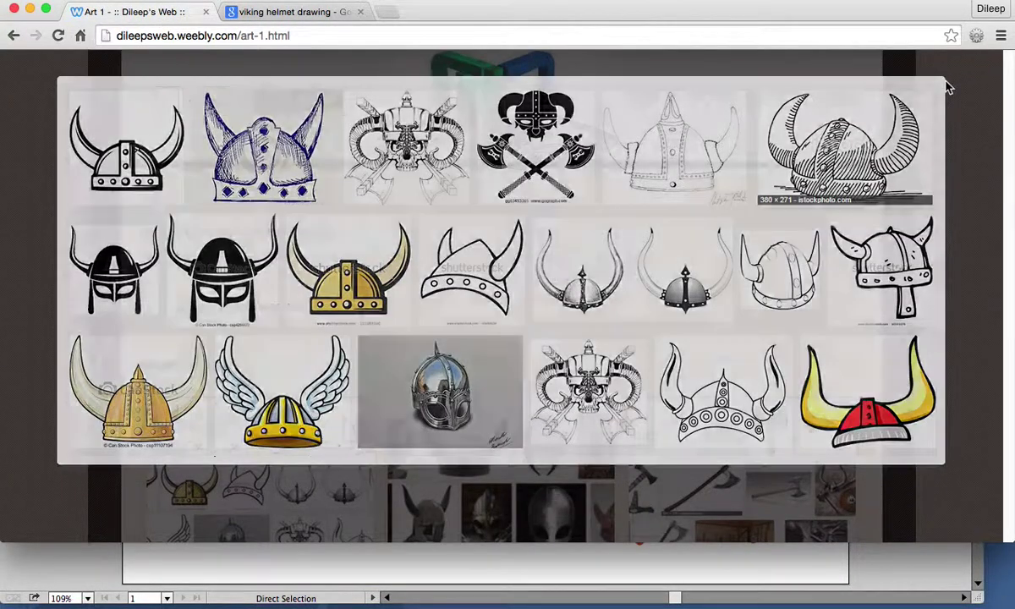
key(super+Tab)
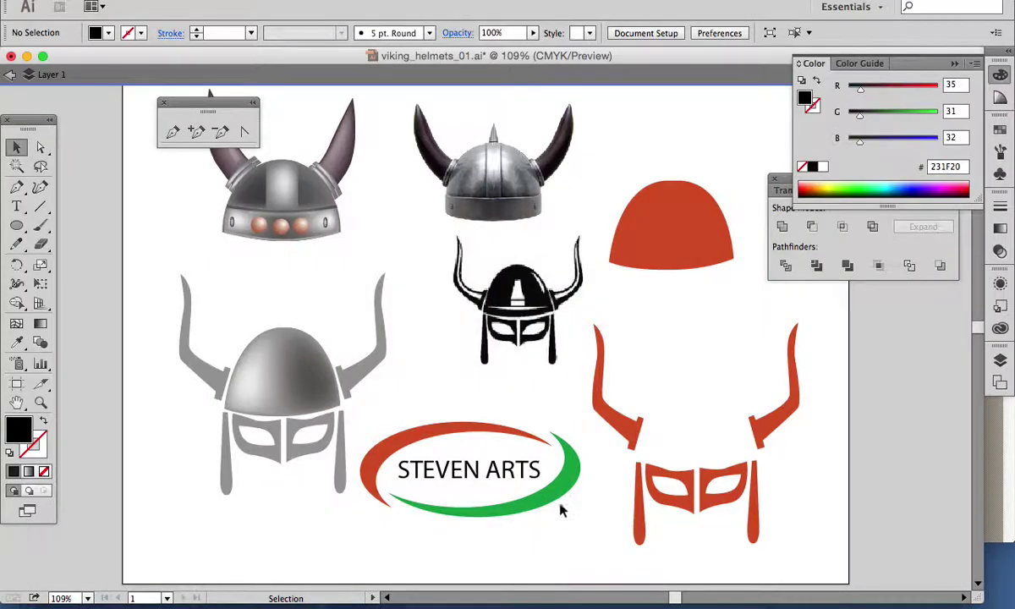
- Delete the "STEVEN ARTS" logo together with its red and green crescents
drag(564, 528, 419, 374)
key(Delete)
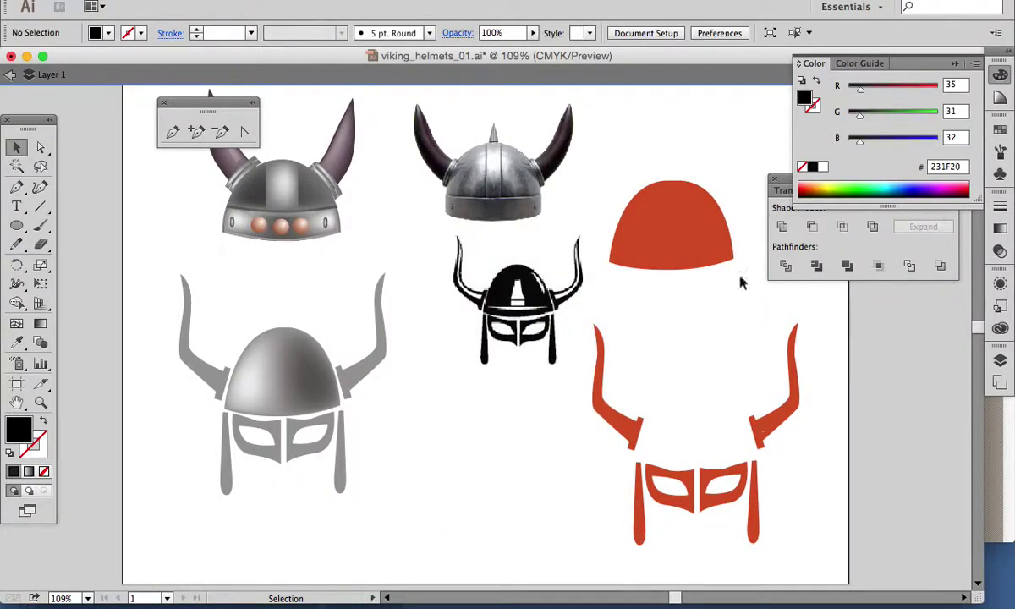
- Recolour the front copy of the red dome green, hex #1D8B00
click(666, 250)
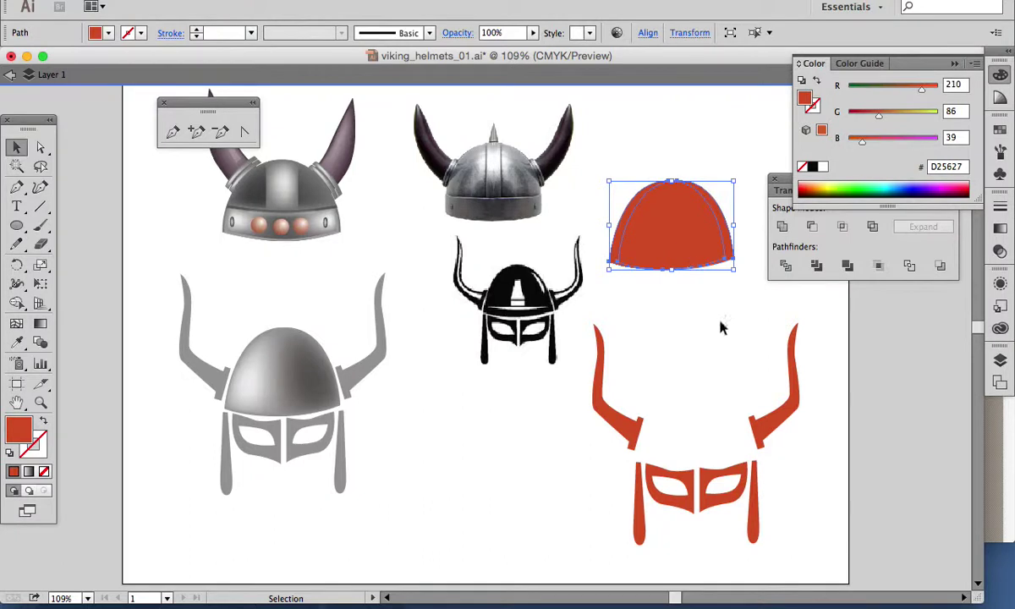
click(676, 306)
drag(623, 270, 752, 319)
click(664, 227)
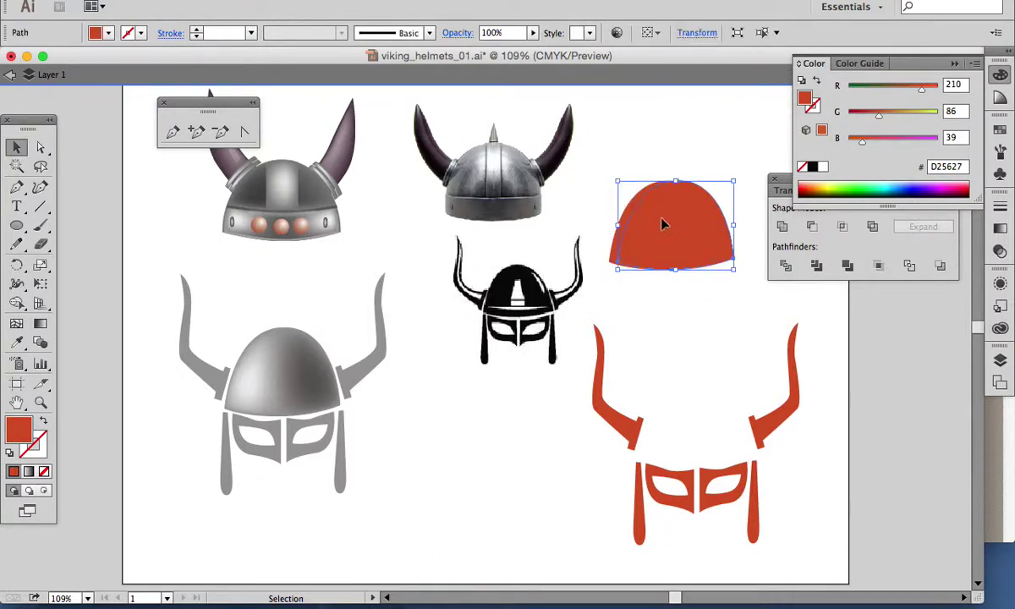
click(853, 195)
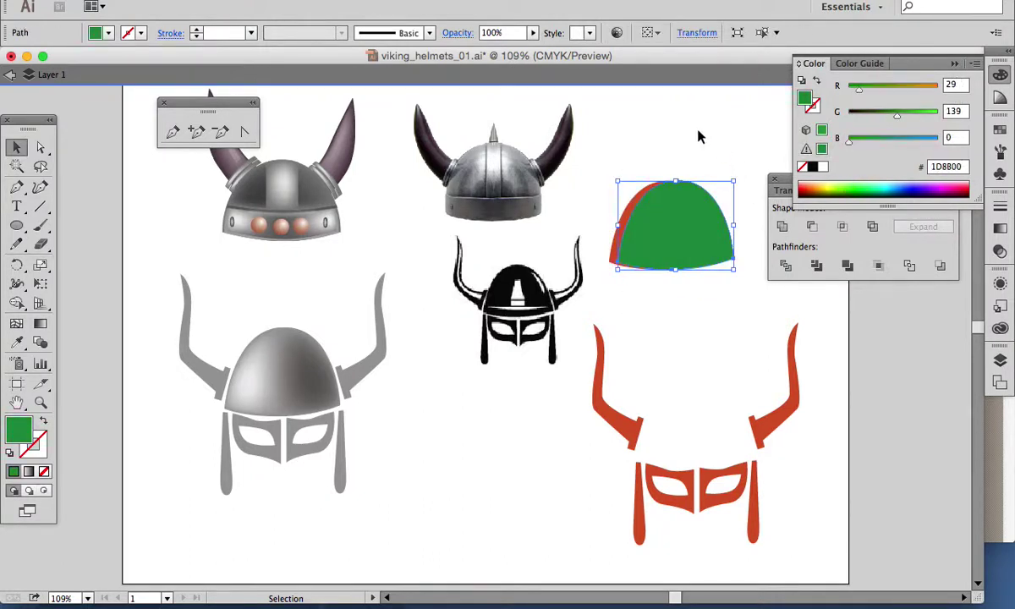
- Split the overlapping red and green domes with Pathfinder Divide and ungroup the resulting pieces
click(629, 169)
drag(629, 169, 712, 322)
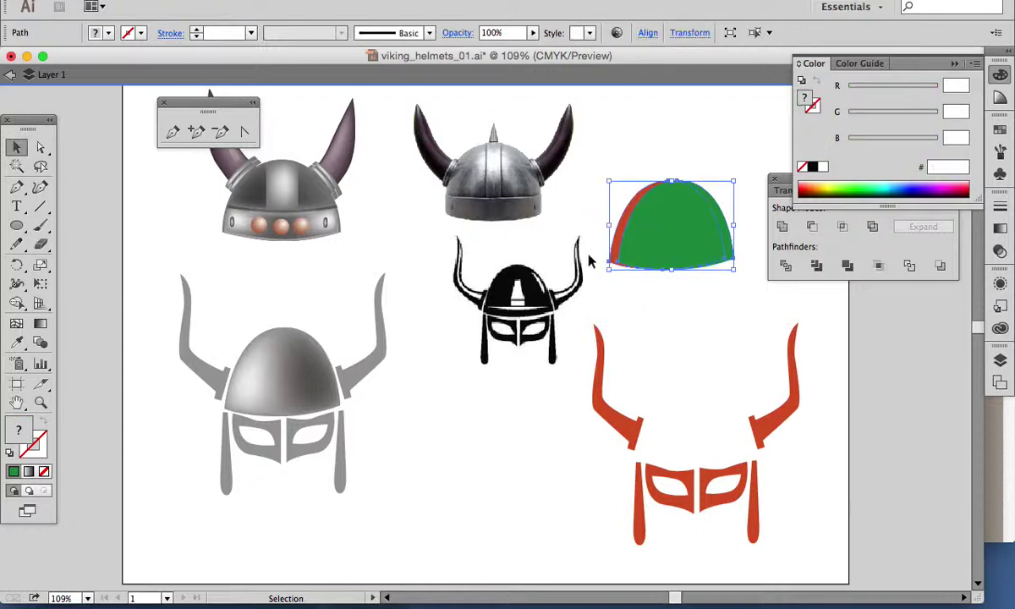
click(786, 265)
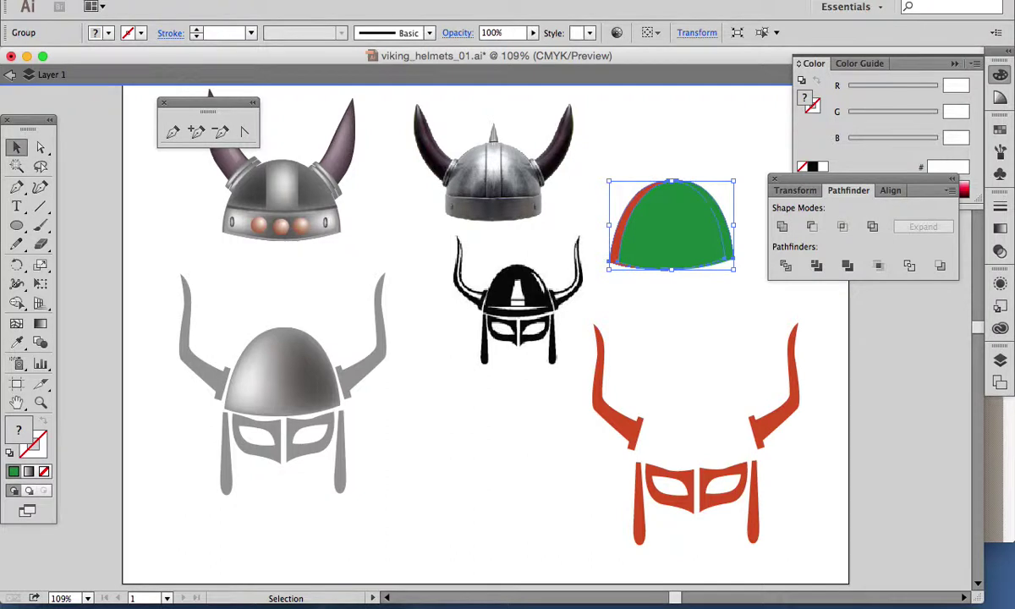
click(177, 0)
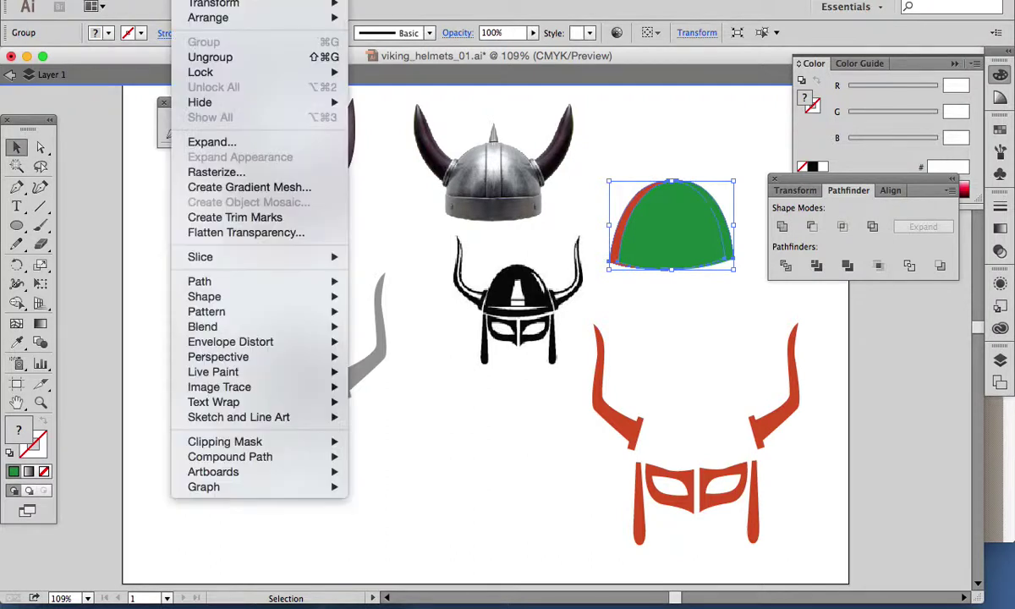
click(208, 56)
click(632, 154)
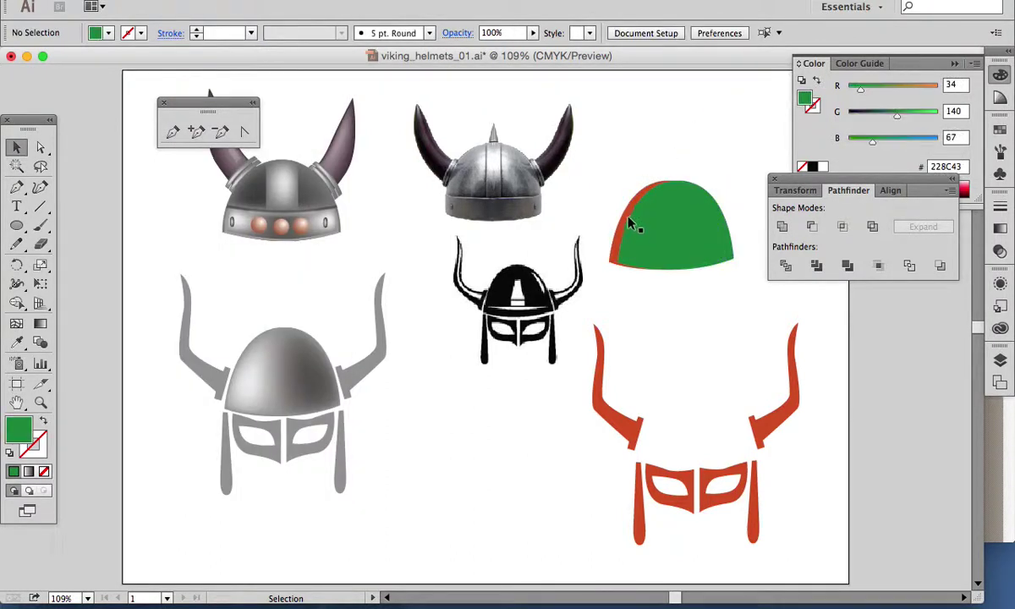
- Fit the red crescent inside the left edge of the grey dome and fill it with white, #FFFFFF
drag(627, 229, 245, 376)
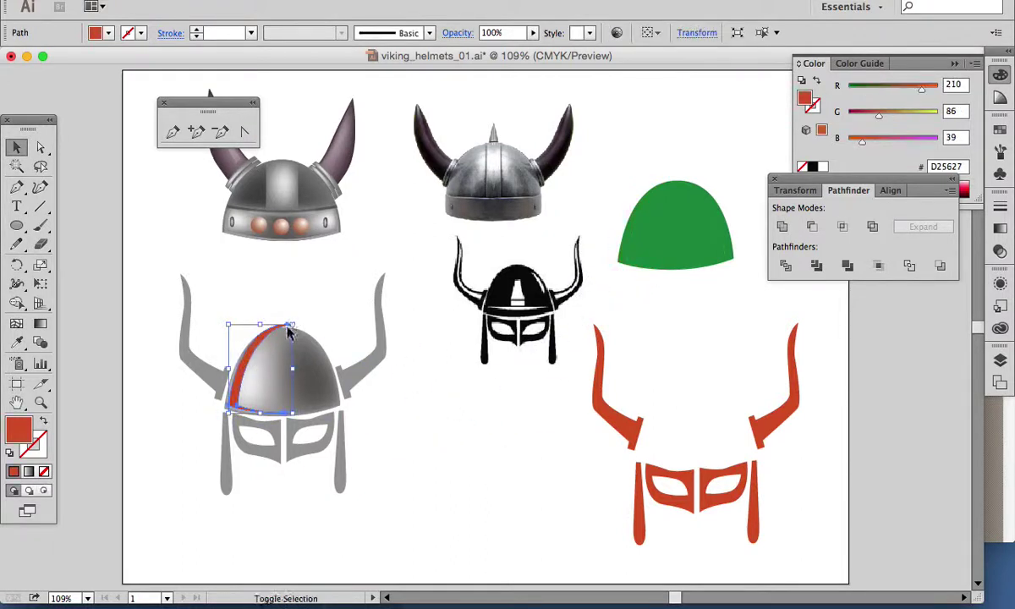
drag(291, 323, 259, 362)
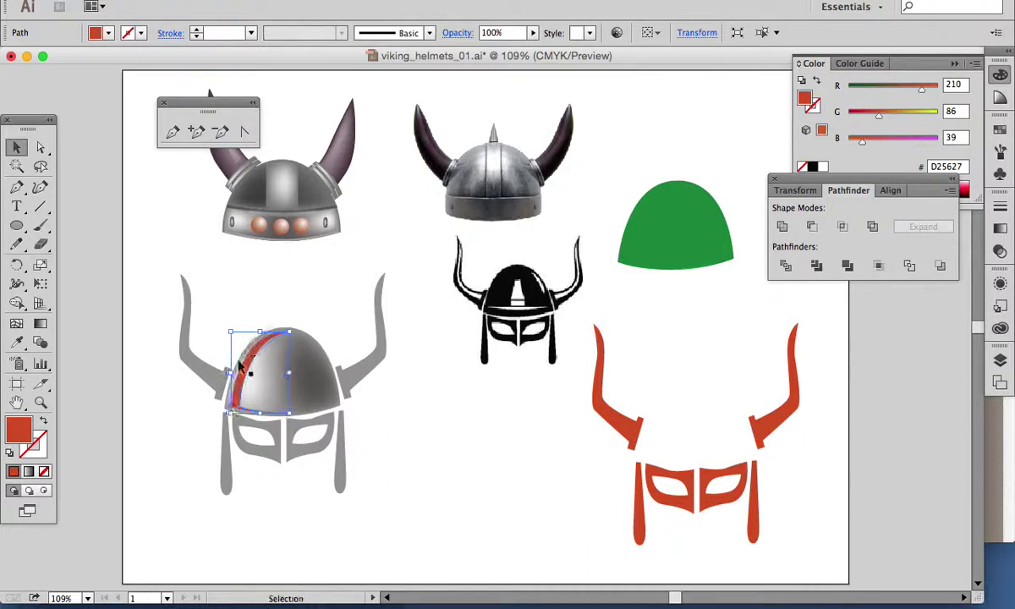
double_click(12, 435)
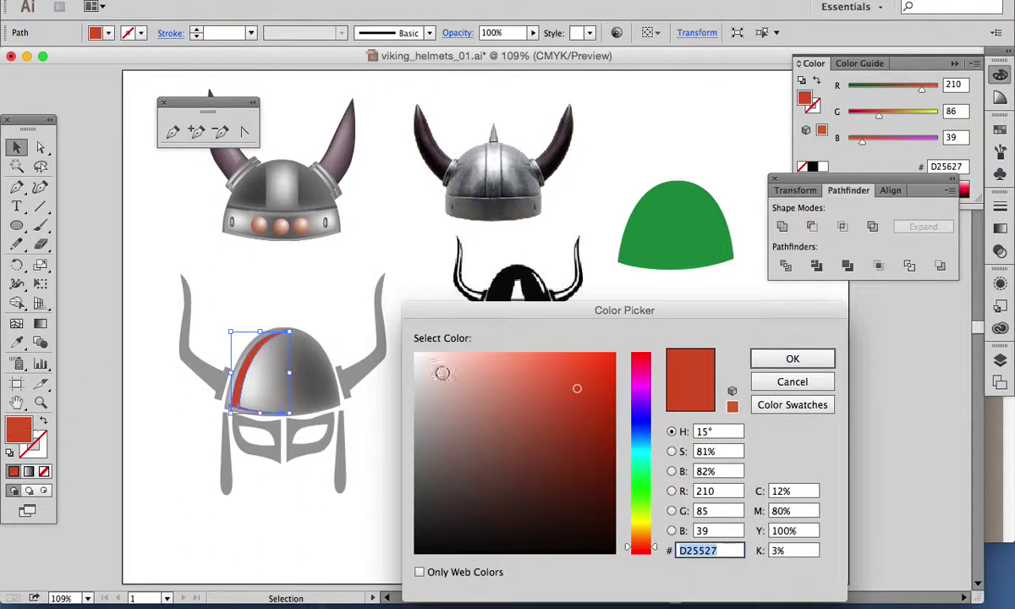
drag(442, 367, 381, 327)
click(803, 358)
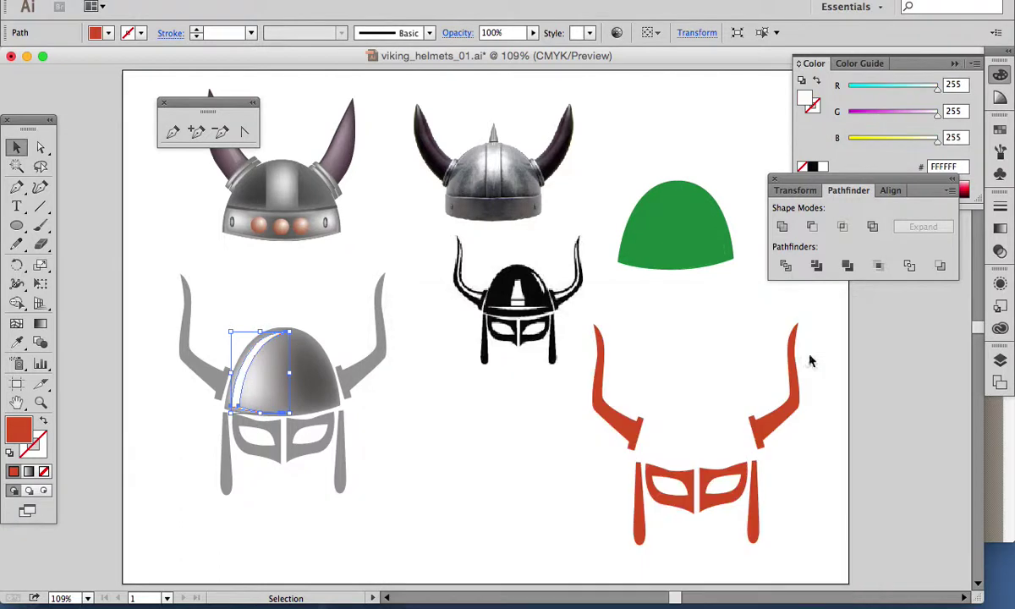
click(458, 465)
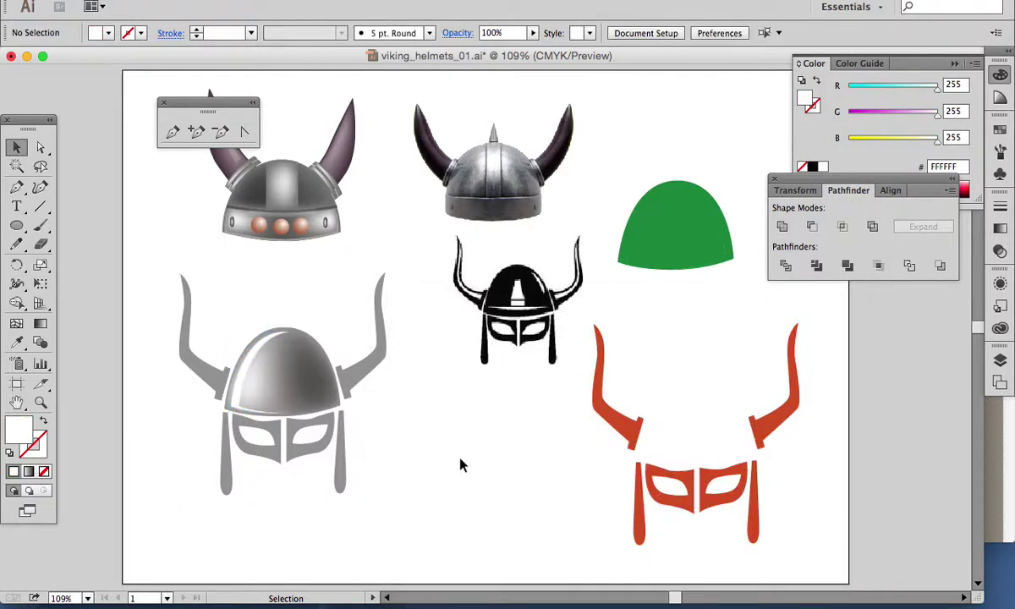
click(249, 365)
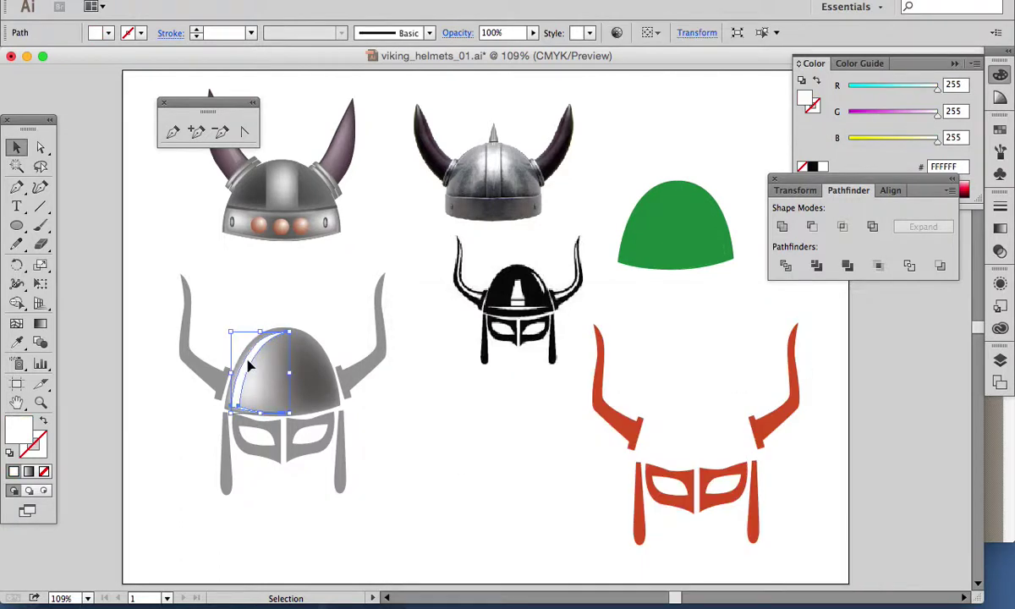
double_click(249, 365)
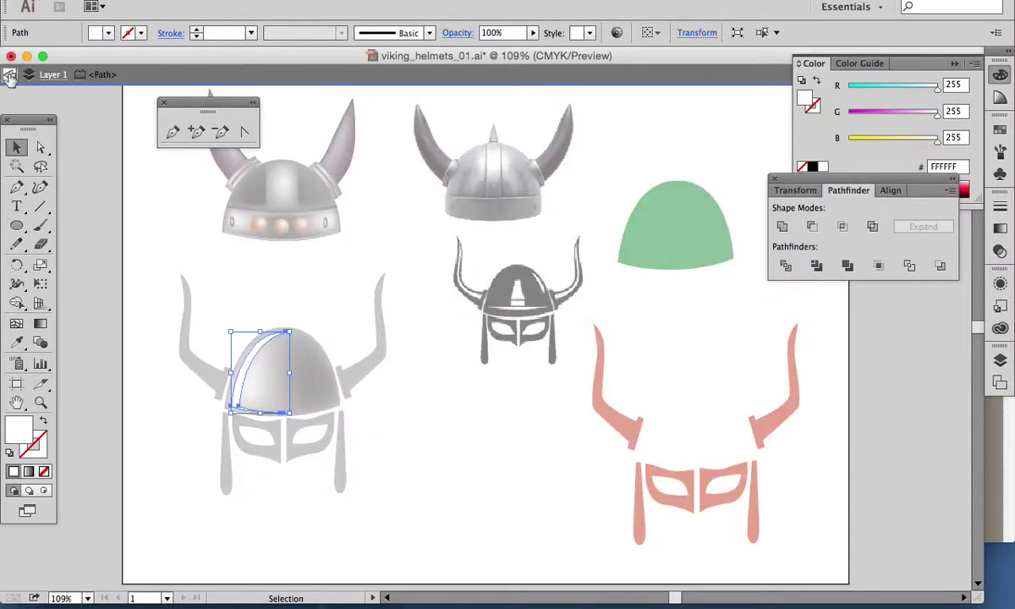
click(7, 75)
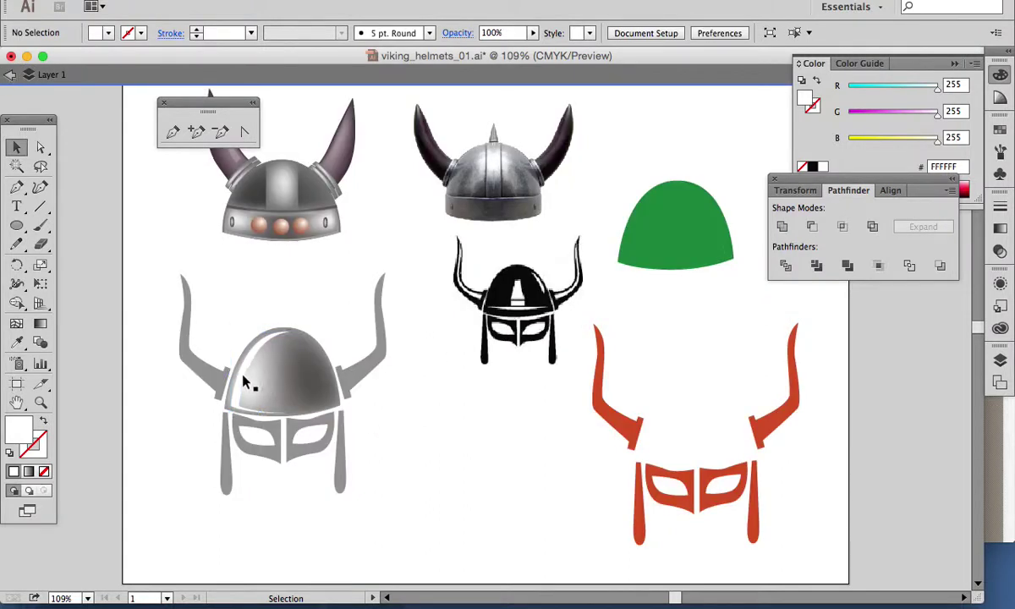
- Place a copy of the white crescent beside the helmet and apply a 14-pixel Gaussian Blur to the original highlight
drag(243, 382, 364, 414)
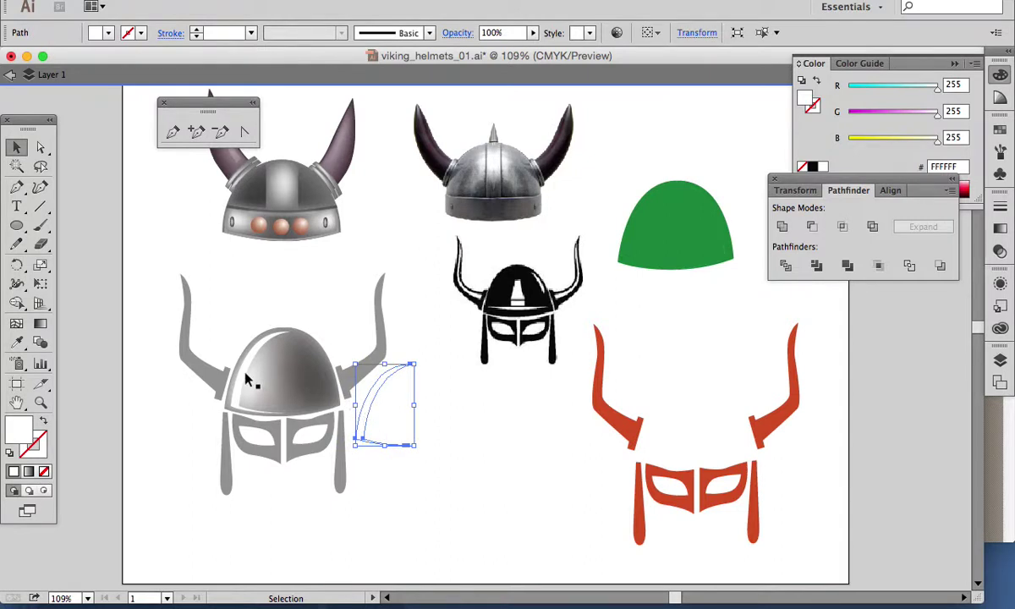
key(super+z)
click(321, 3)
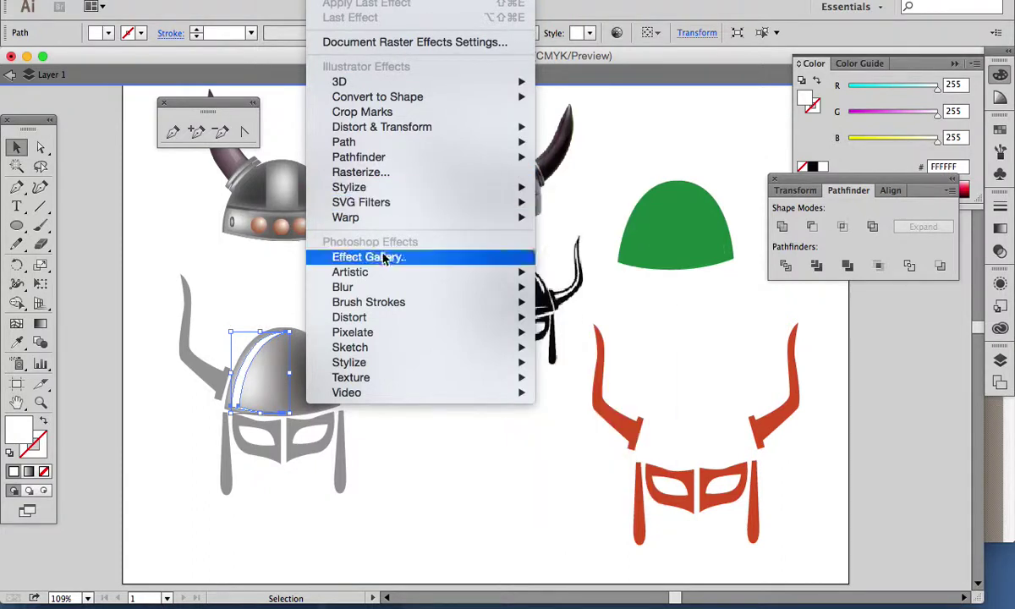
mouse_move(384, 290)
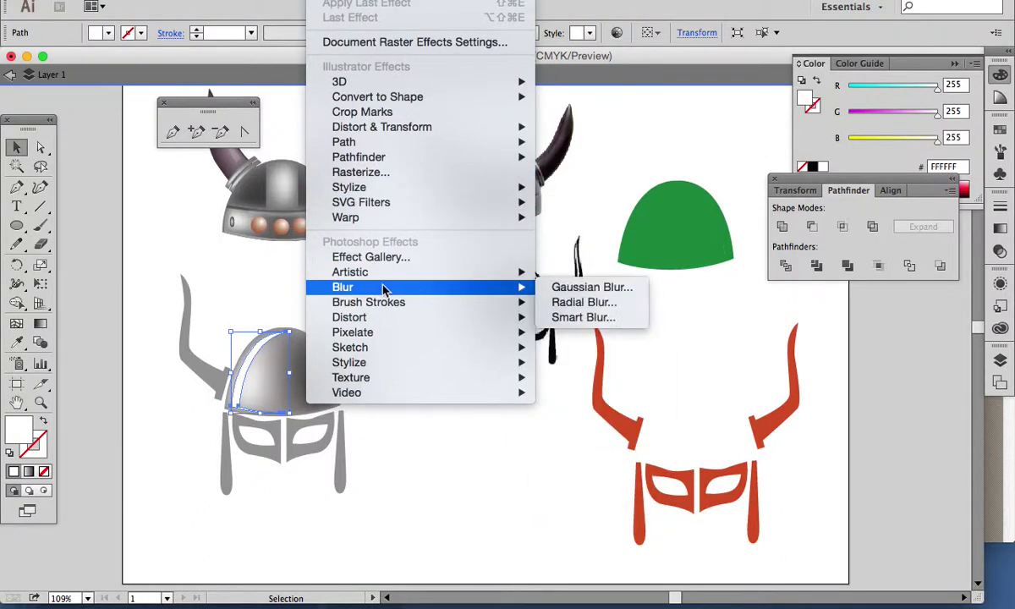
click(563, 289)
click(406, 313)
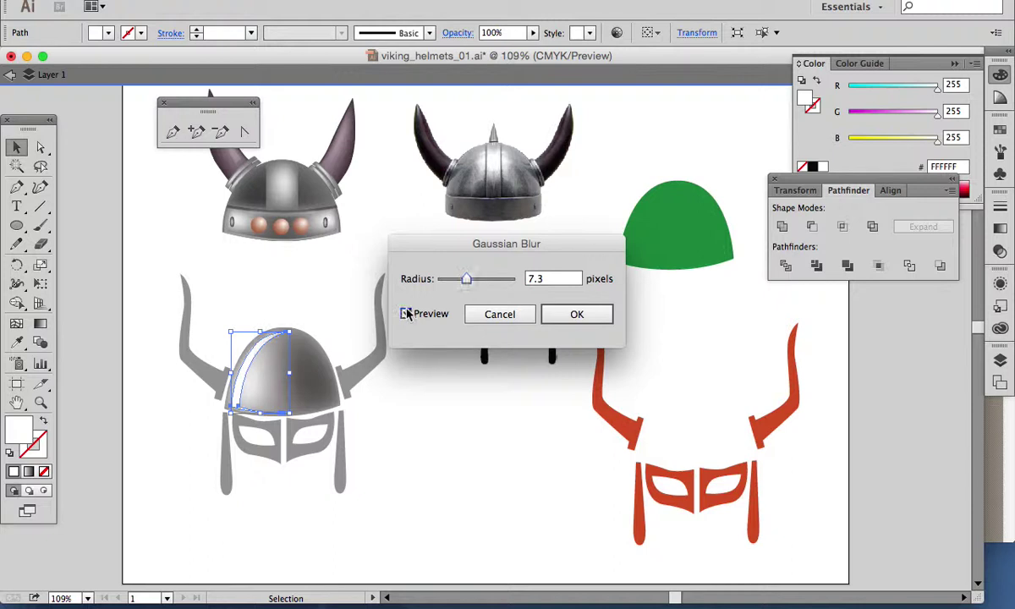
drag(466, 279, 482, 281)
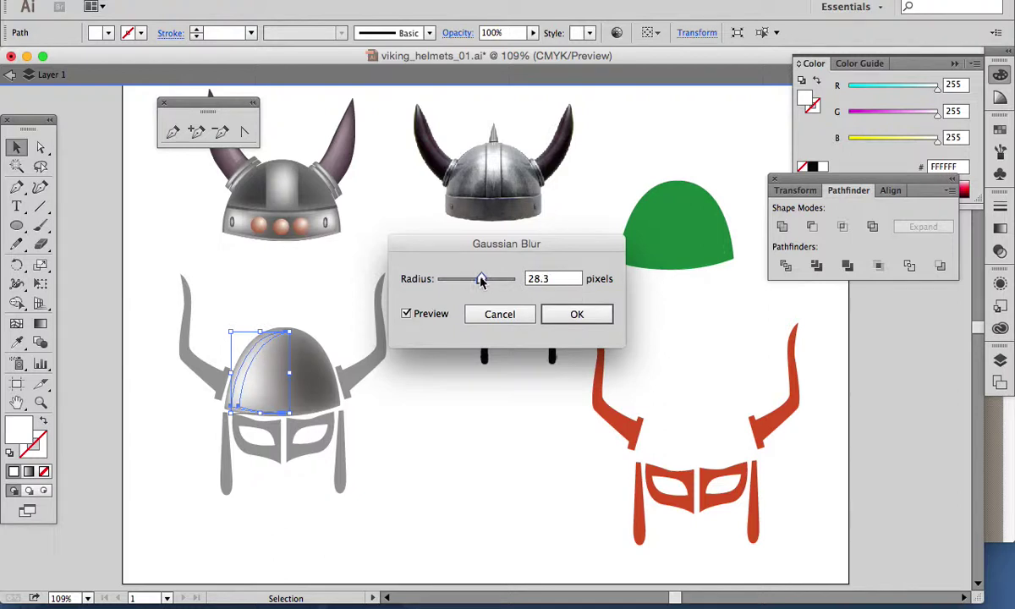
double_click(524, 278)
text(14)
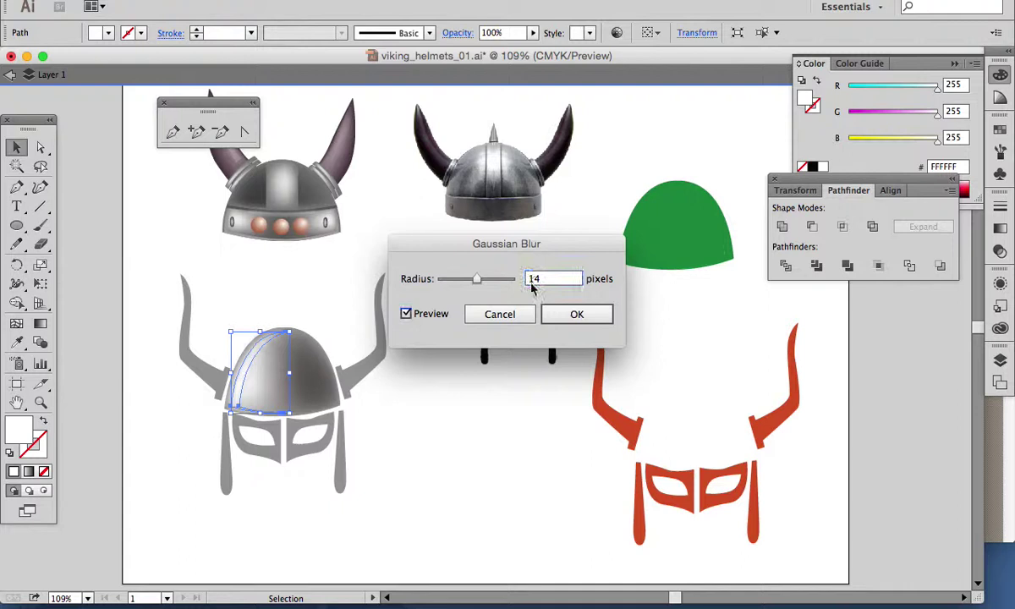
click(563, 314)
click(491, 490)
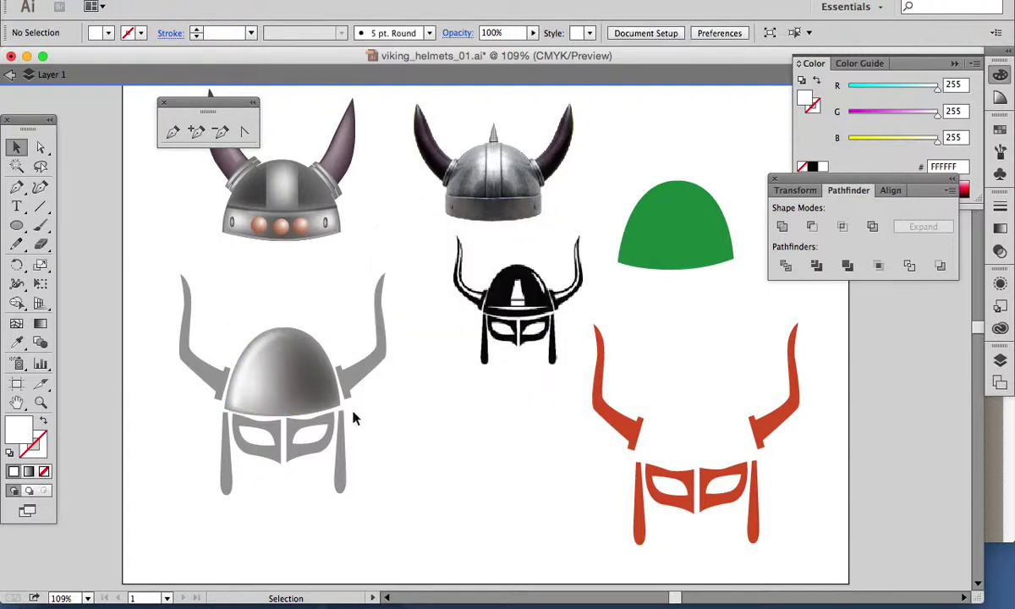
- Move the sharp white crescent copy over the blurred highlight on the dome and shrink it slightly about its centre
drag(453, 381, 367, 445)
drag(370, 404, 245, 372)
click(427, 446)
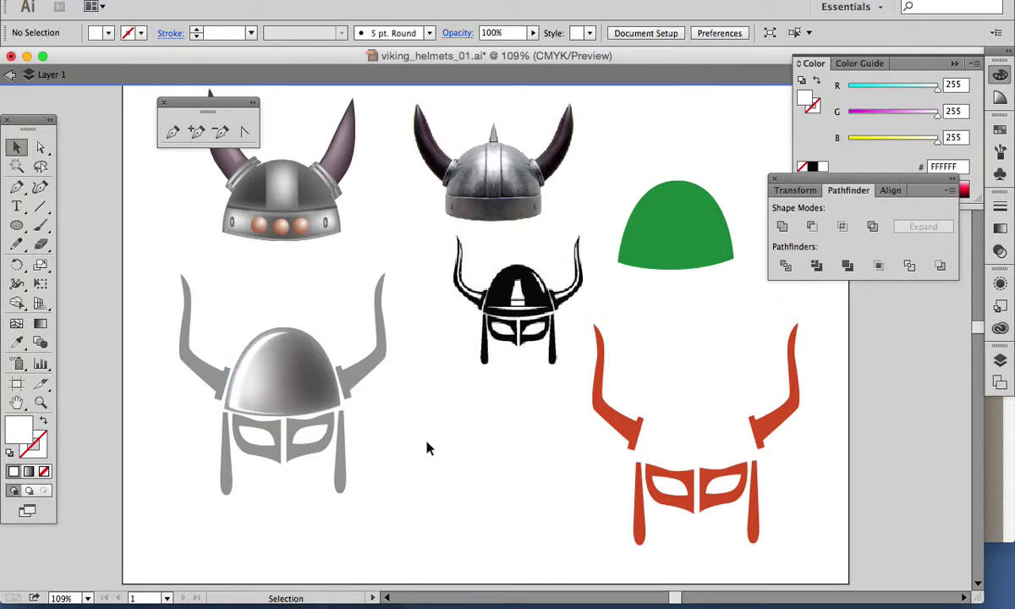
click(245, 368)
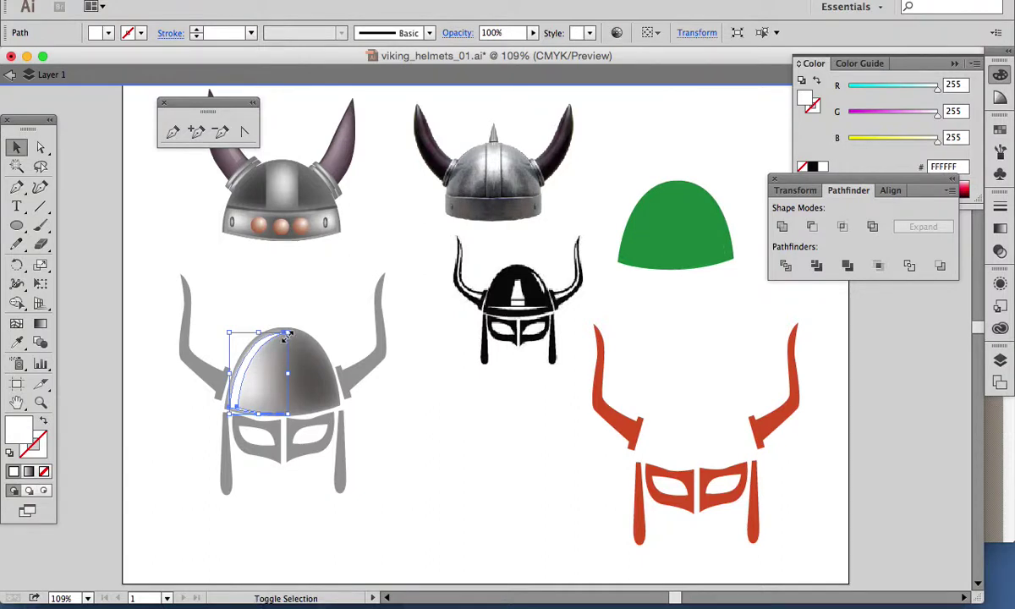
drag(288, 334, 270, 321)
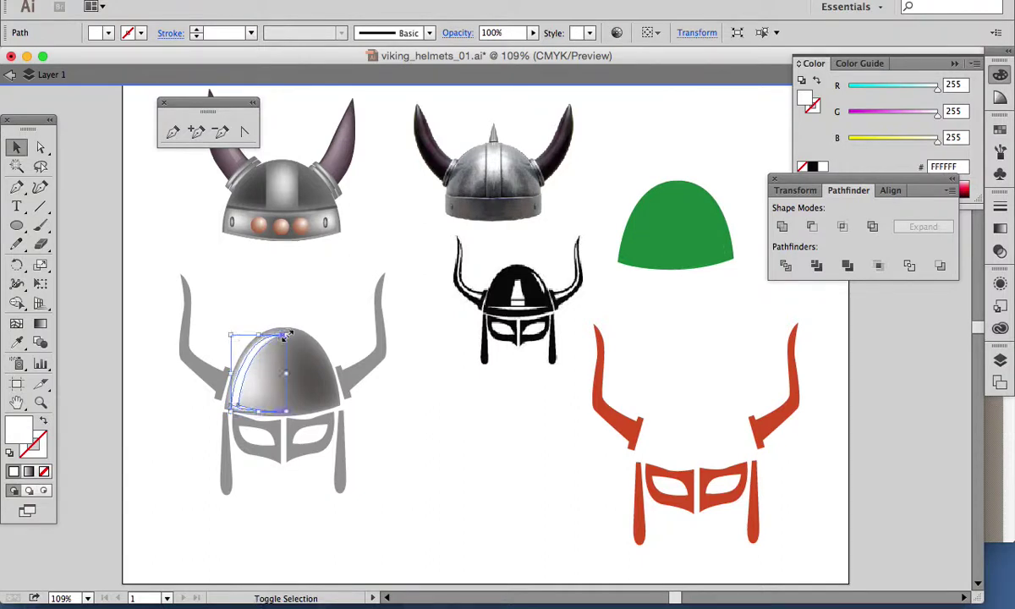
click(411, 398)
click(237, 385)
click(423, 363)
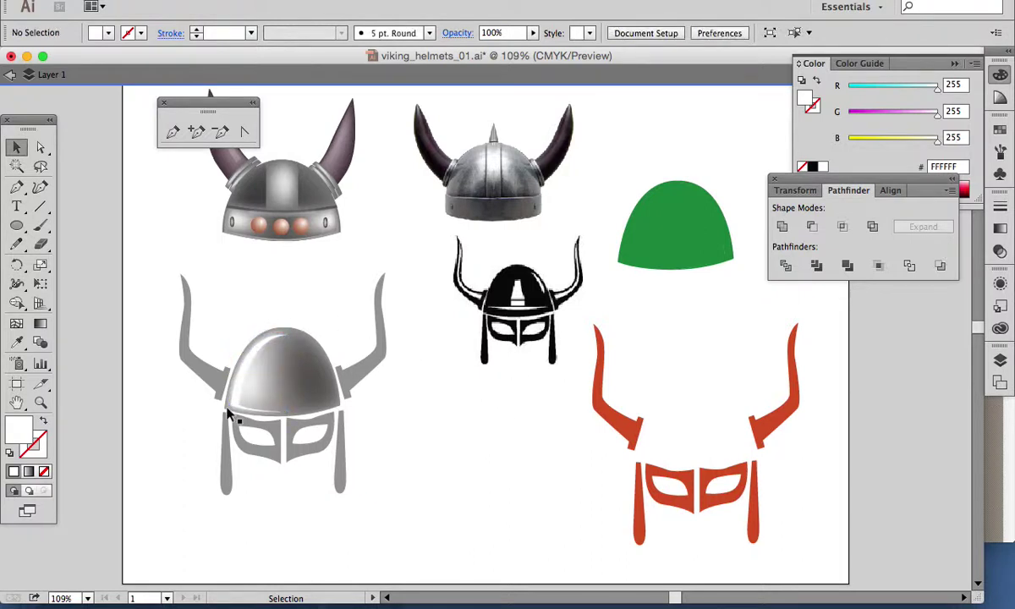
- Duplicate the sharp white crescent into the empty space beside the helmet and fill the copy with grey #6D6D6D
drag(241, 378, 415, 438)
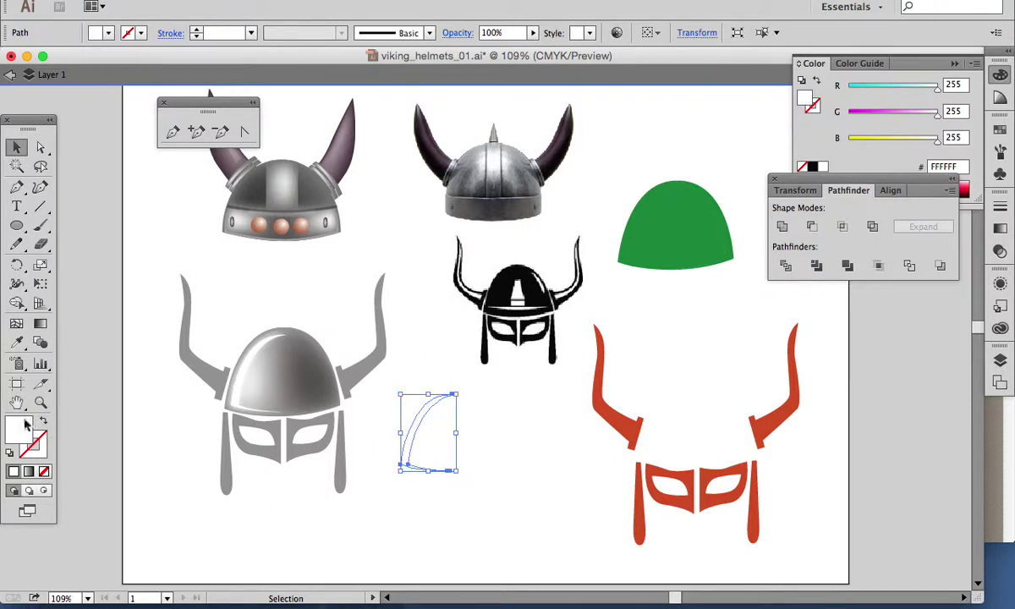
double_click(14, 441)
drag(577, 526, 404, 464)
click(793, 358)
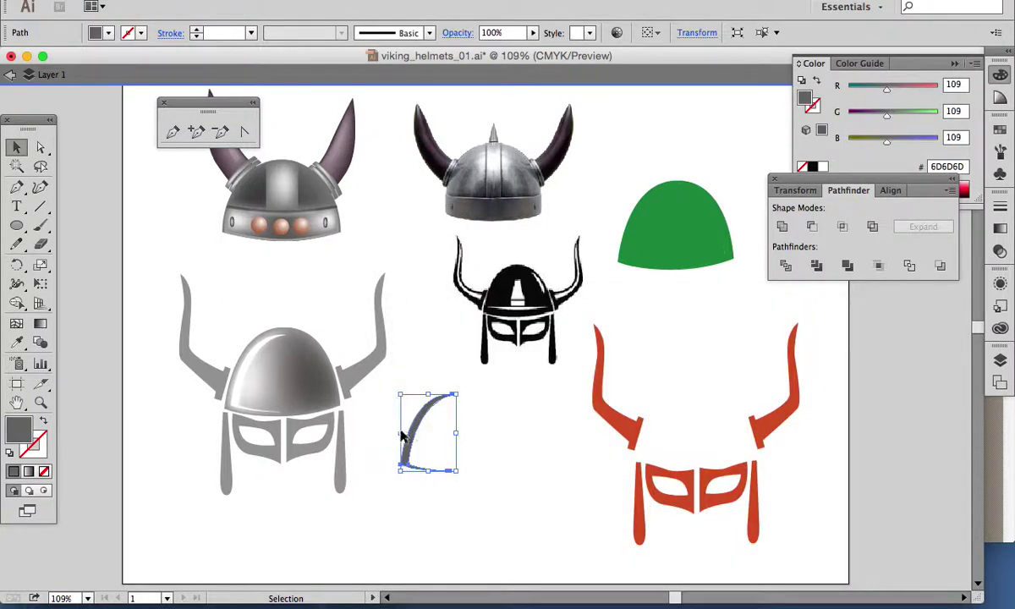
- Mirror the grey crescent onto the dome's right edge, leaving no spare copy, and darken its fill to #4C4C4C
drag(403, 436, 455, 431)
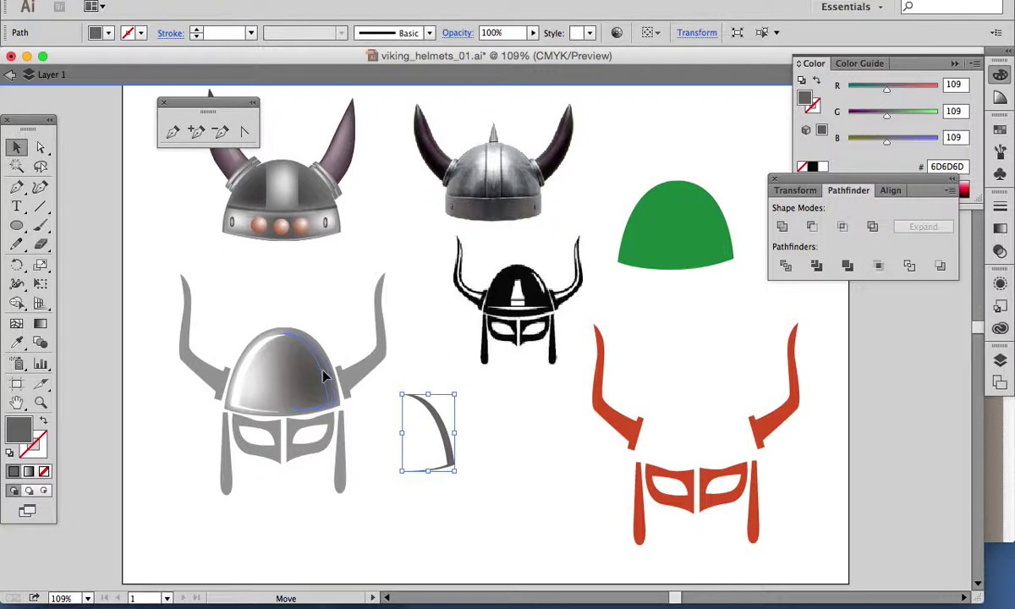
key(Delete)
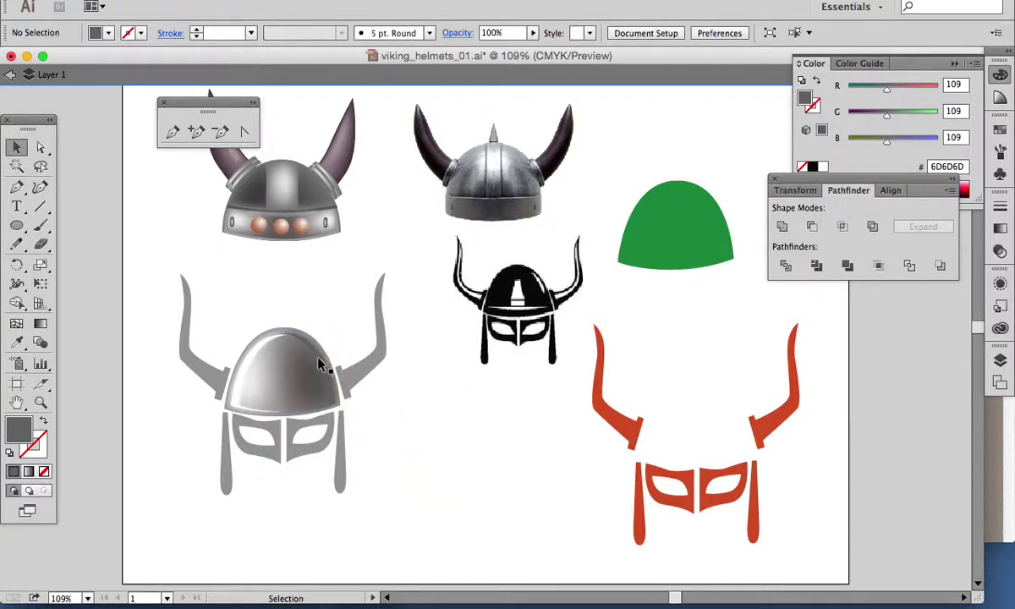
click(319, 364)
double_click(19, 429)
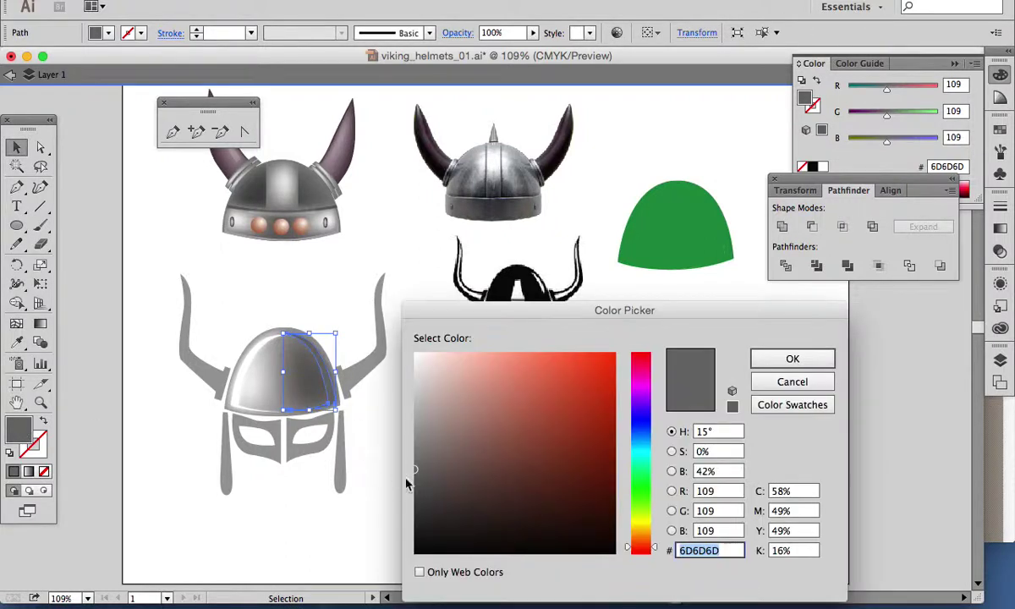
drag(406, 478, 397, 493)
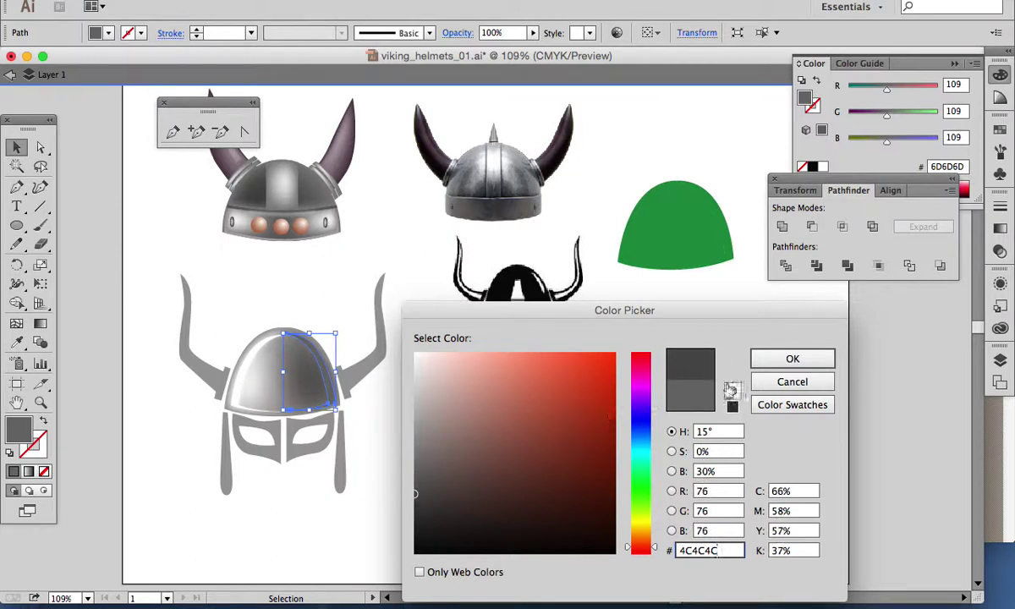
click(792, 359)
click(423, 389)
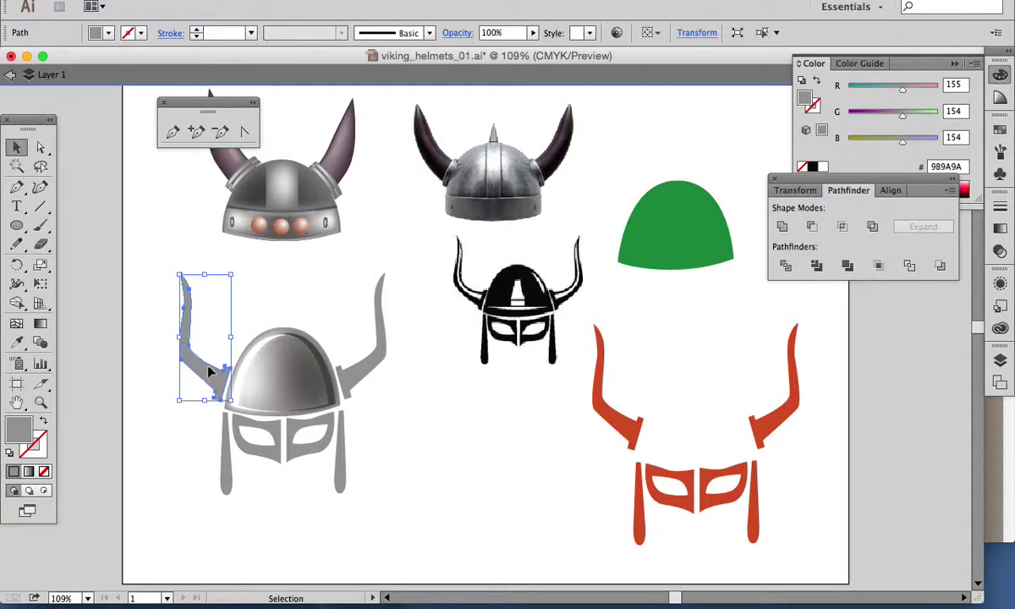
- Delete the leftover green dome pieces and select the left horn of the grey helmet
drag(639, 165, 724, 313)
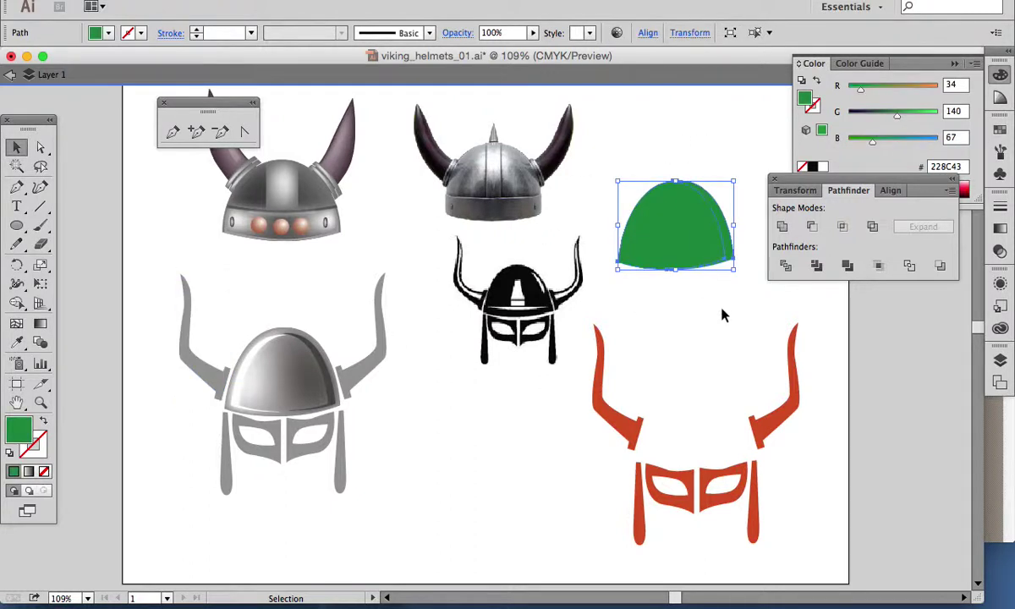
click(723, 313)
click(192, 359)
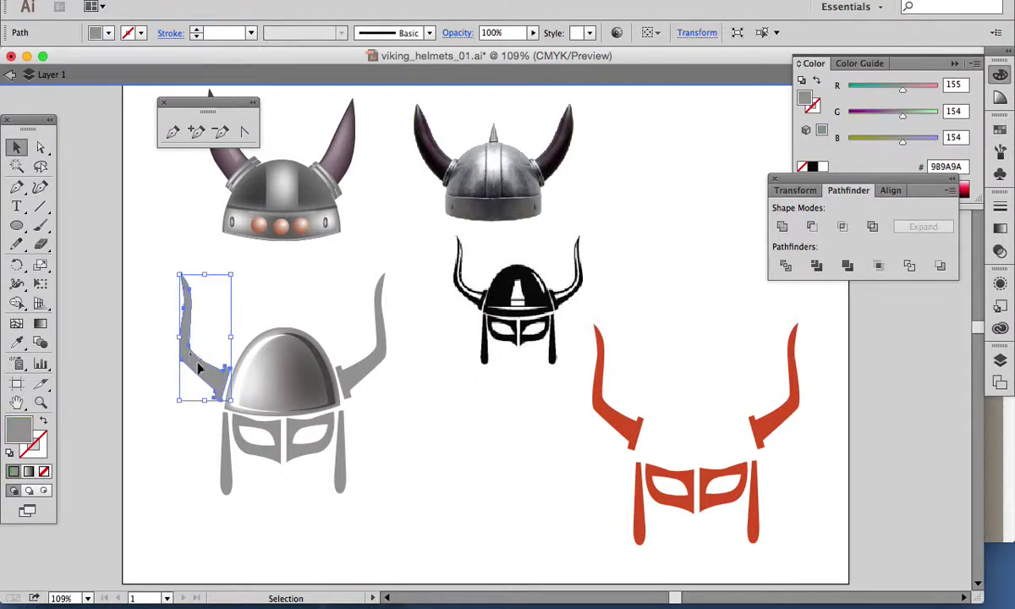
- Copy the grey helmet's left horn into the empty space with a second, slightly offset copy on top filled dark red #A20016
drag(200, 369, 703, 254)
key(alt)
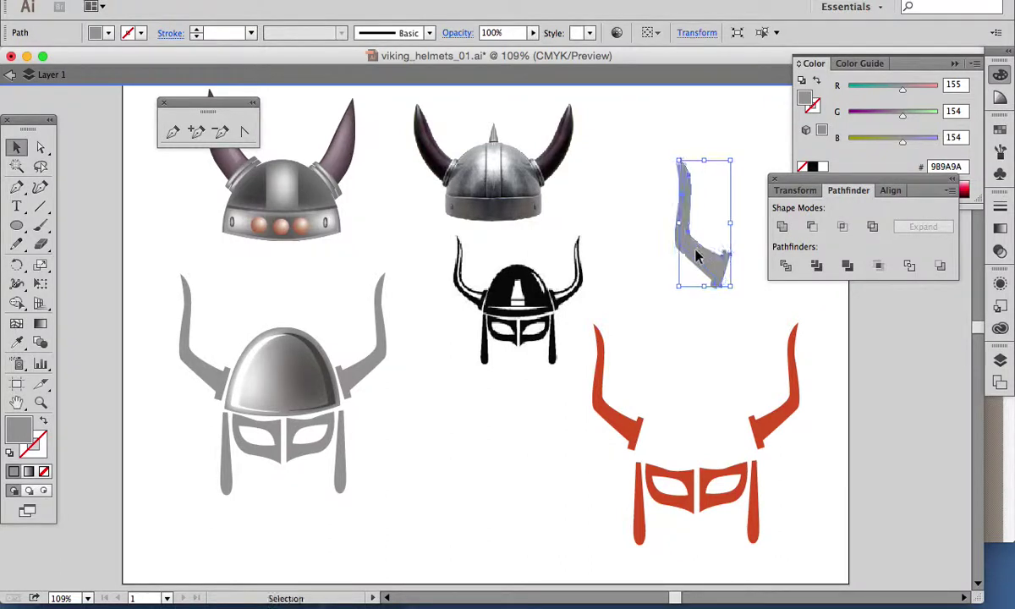
click(967, 190)
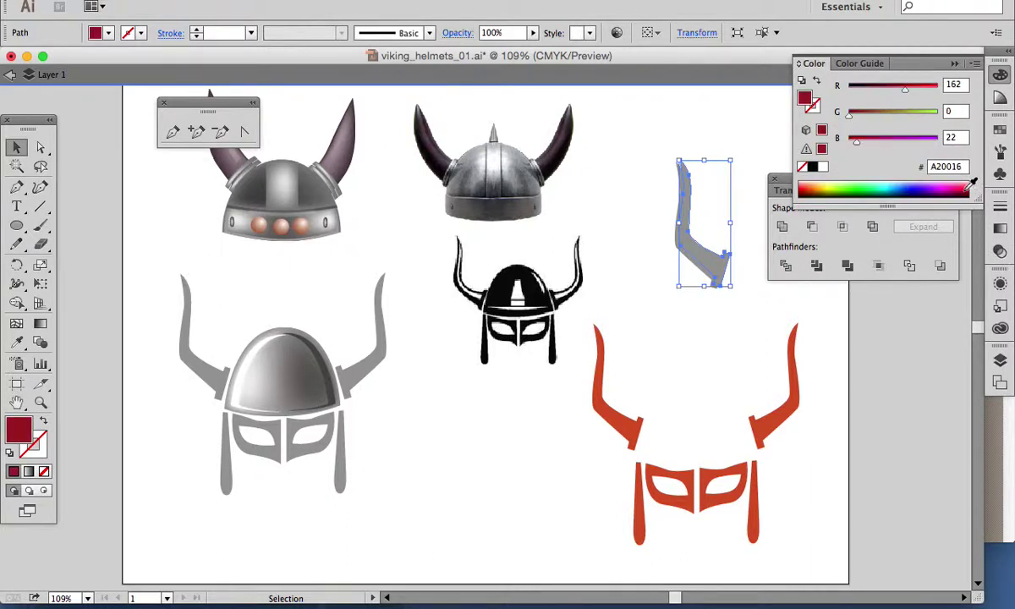
click(597, 203)
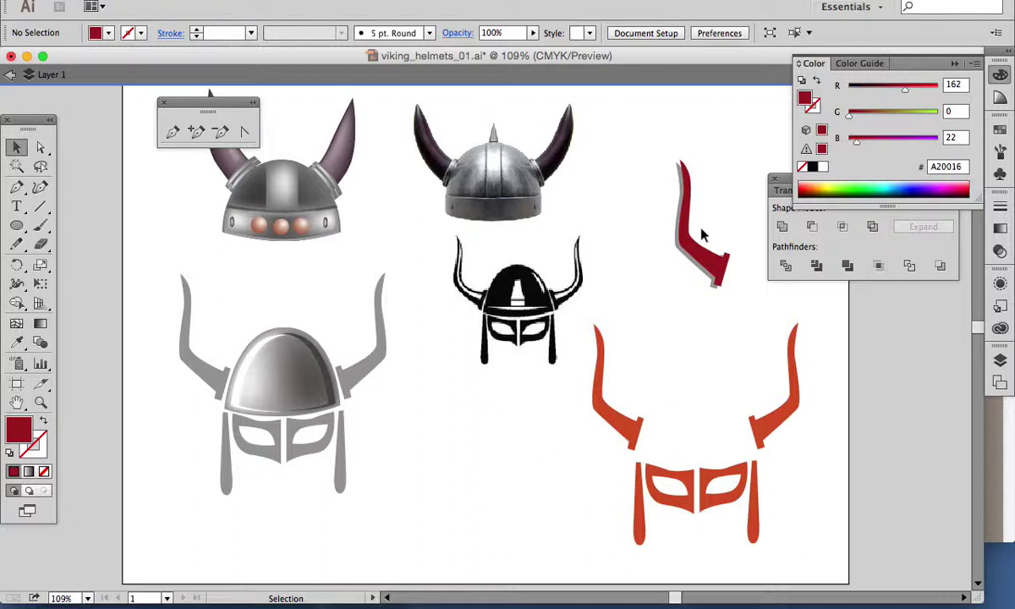
- Divide the two overlapping horn copies with Pathfinder and ungroup the resulting pieces
drag(662, 158, 748, 303)
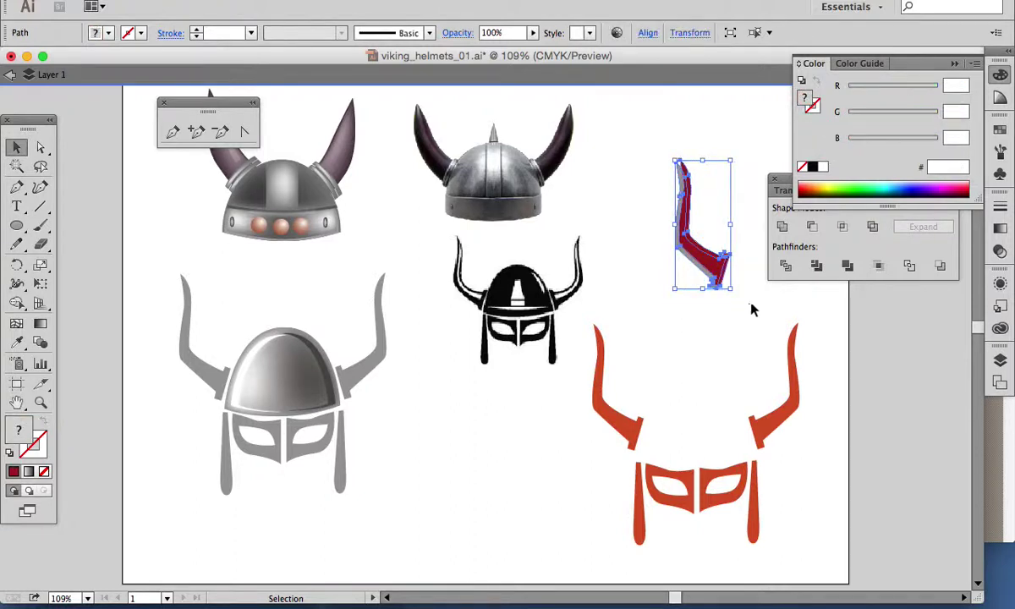
click(786, 266)
click(215, 1)
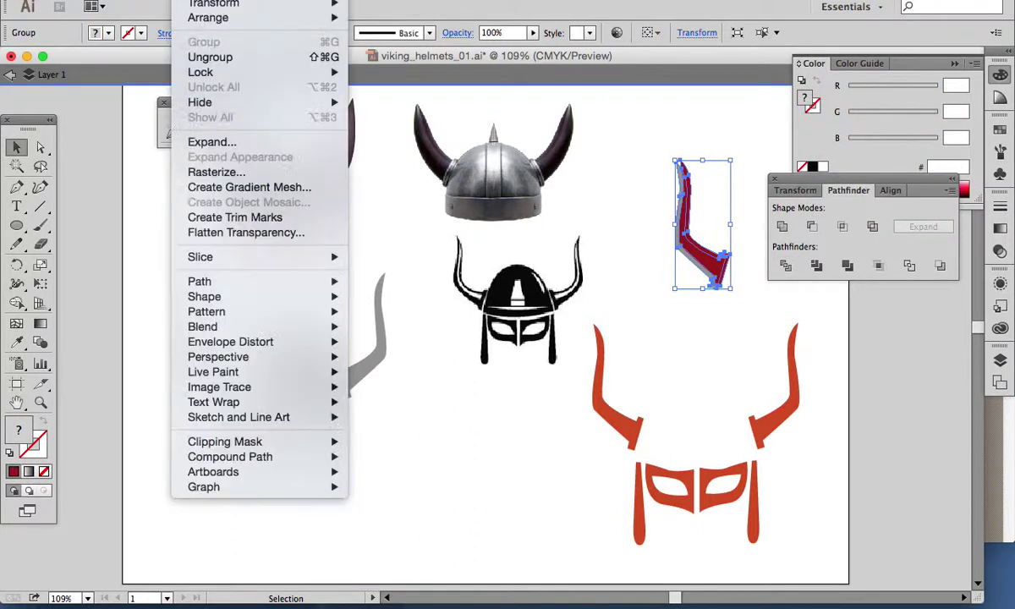
click(211, 57)
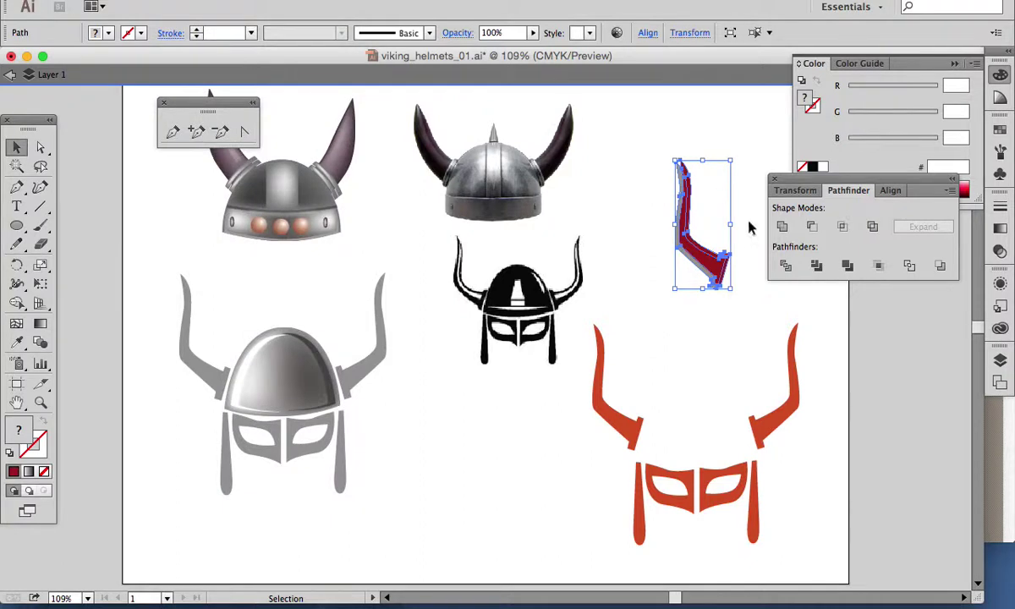
click(740, 336)
- Set the middle piece aside, place the grey outer sliver along the left horn's outer edge and fill it with #D3D1D1
drag(685, 257, 651, 367)
drag(699, 271, 201, 384)
double_click(18, 427)
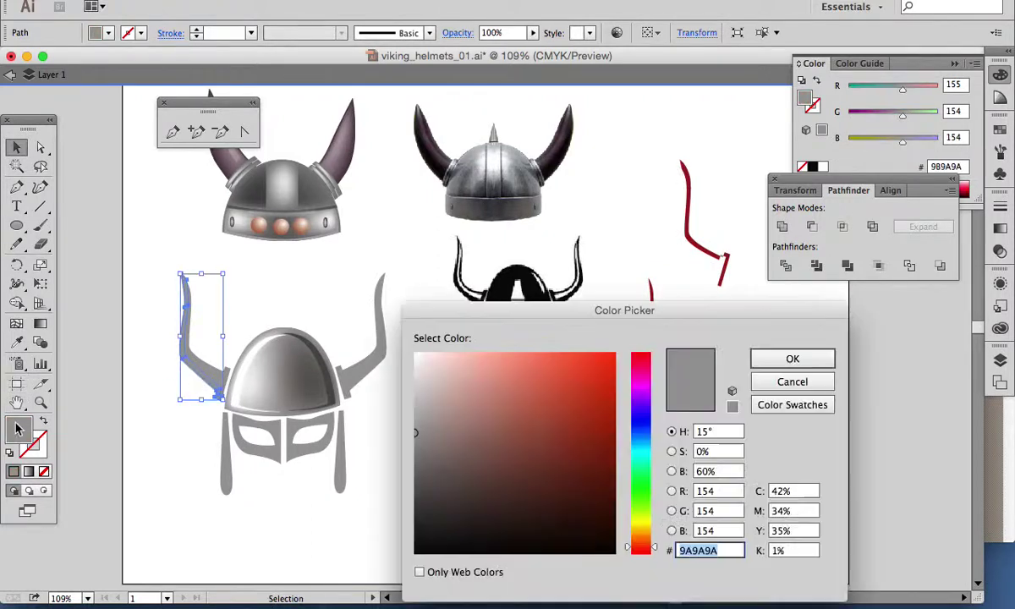
text(D1D1D1)
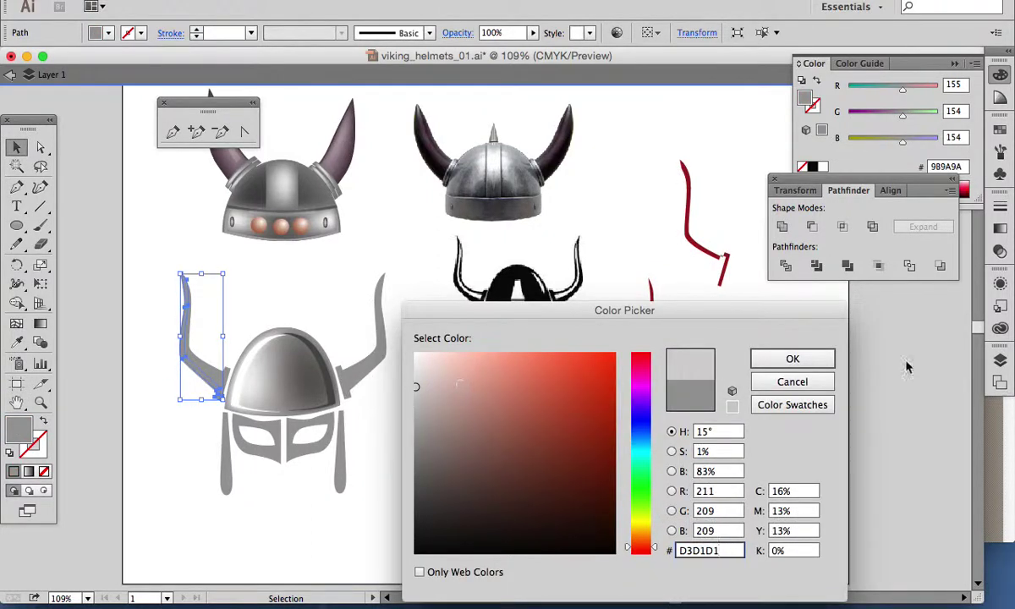
click(792, 358)
click(321, 275)
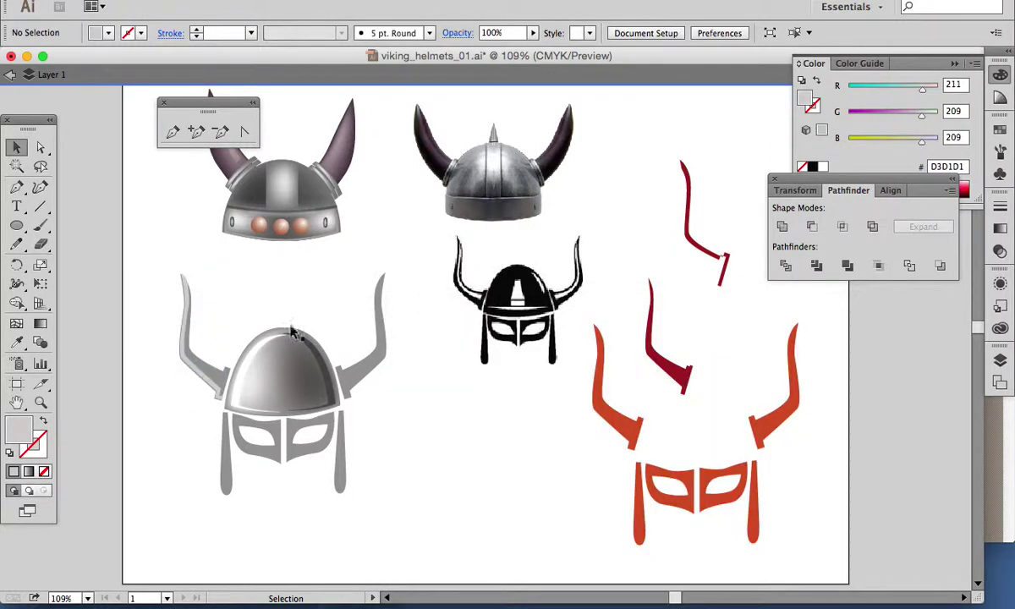
- Place the long red sliver along the left horn's inner edge and recolour it with the dark grey sampled from the dome's right edge
drag(695, 246, 200, 363)
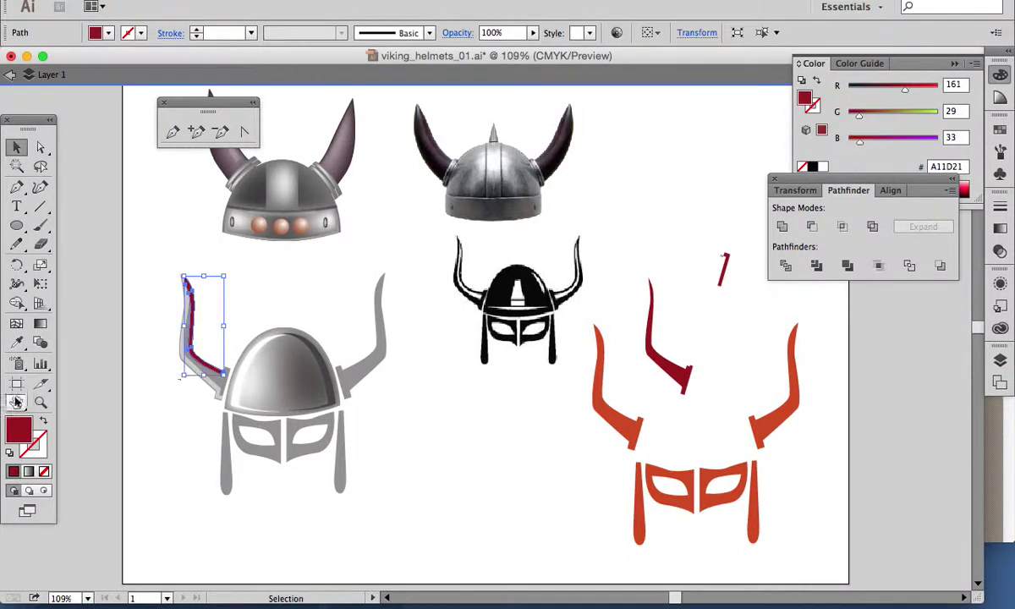
double_click(21, 431)
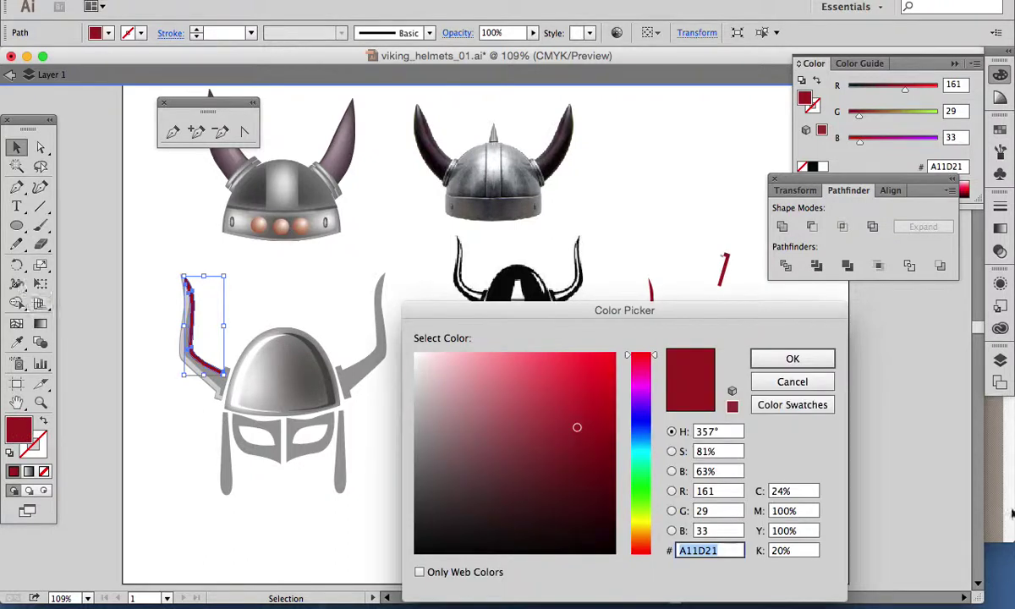
click(792, 381)
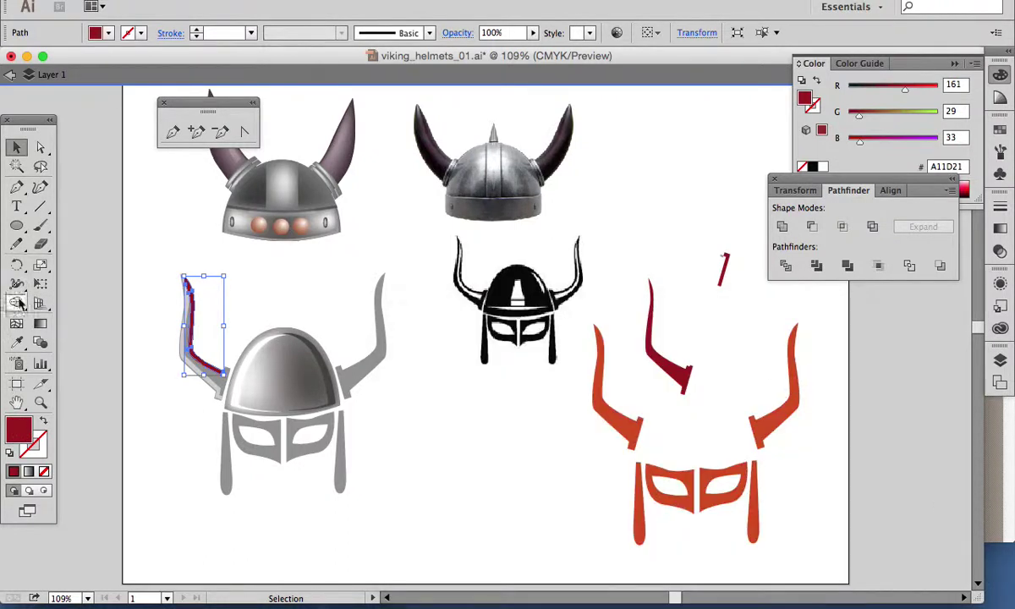
click(15, 343)
click(329, 366)
key(v)
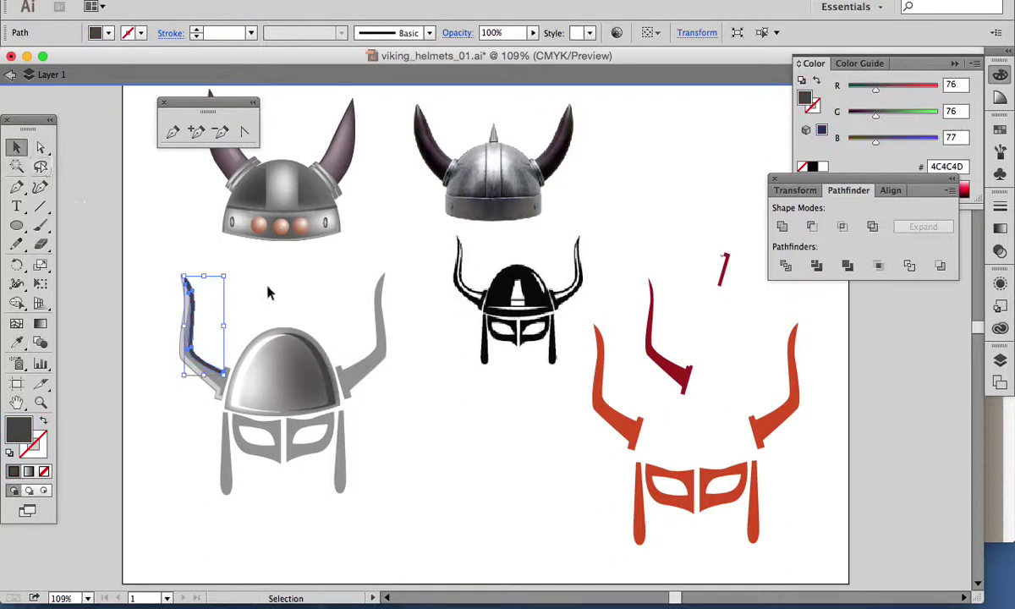
click(265, 303)
- Apply a 5.3 pixel Gaussian Blur to the dark shadow sliver on the left horn
click(201, 366)
click(330, 0)
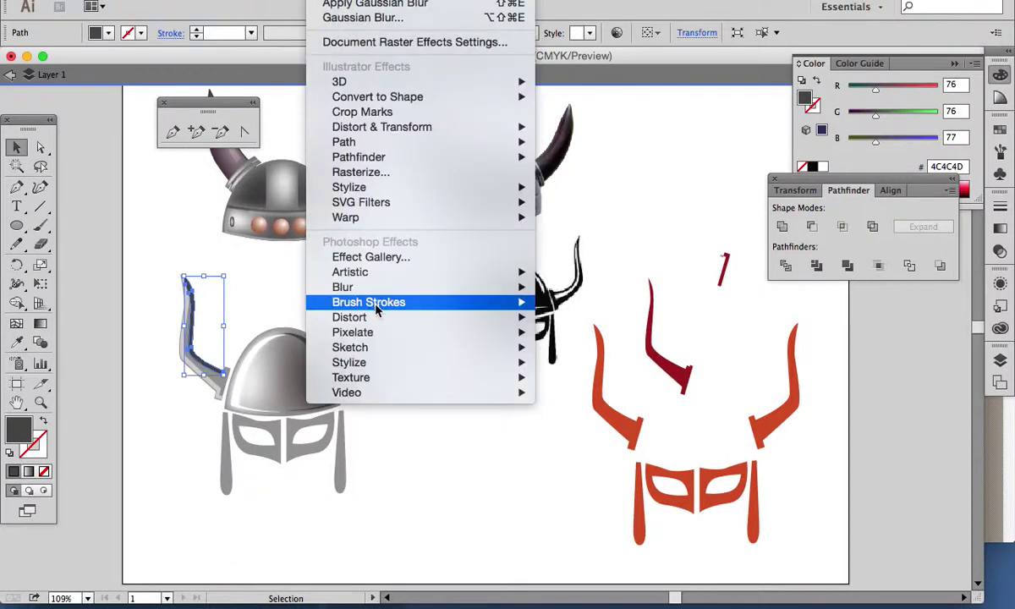
mouse_move(378, 287)
click(564, 288)
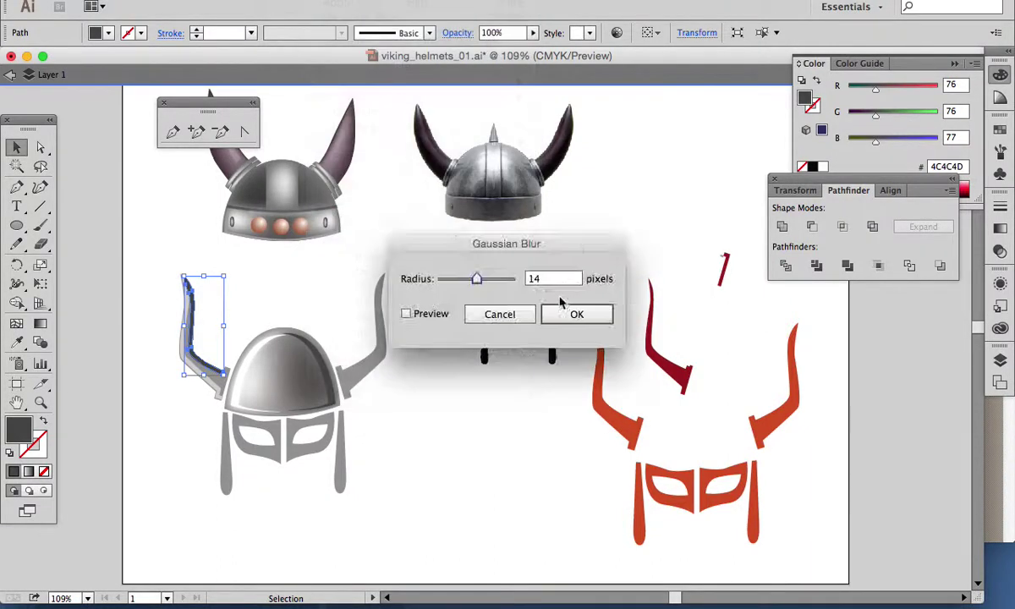
click(407, 314)
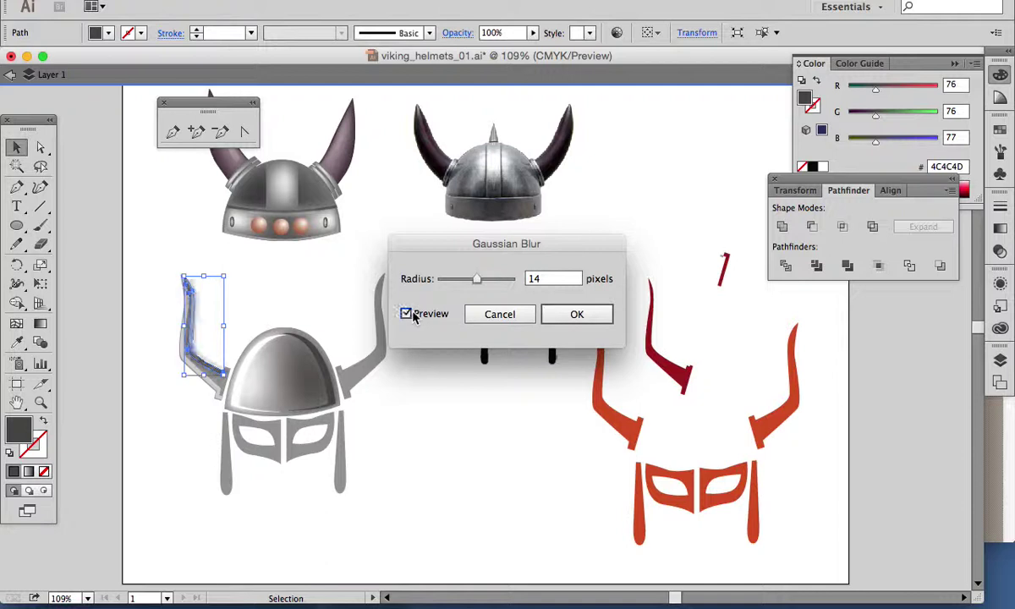
mouse_move(471, 283)
mouse_down()
mouse_move(426, 265)
mouse_move(467, 284)
mouse_up()
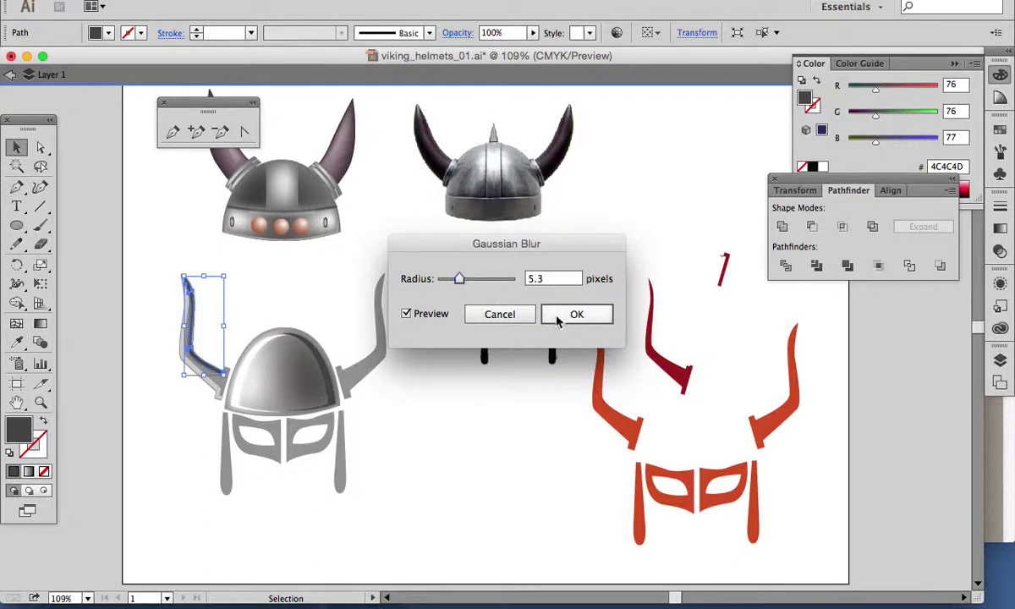
click(555, 318)
- Set the opacity of the left horn's blurred shadow sliver to 84%
click(532, 32)
drag(538, 46, 515, 47)
click(451, 362)
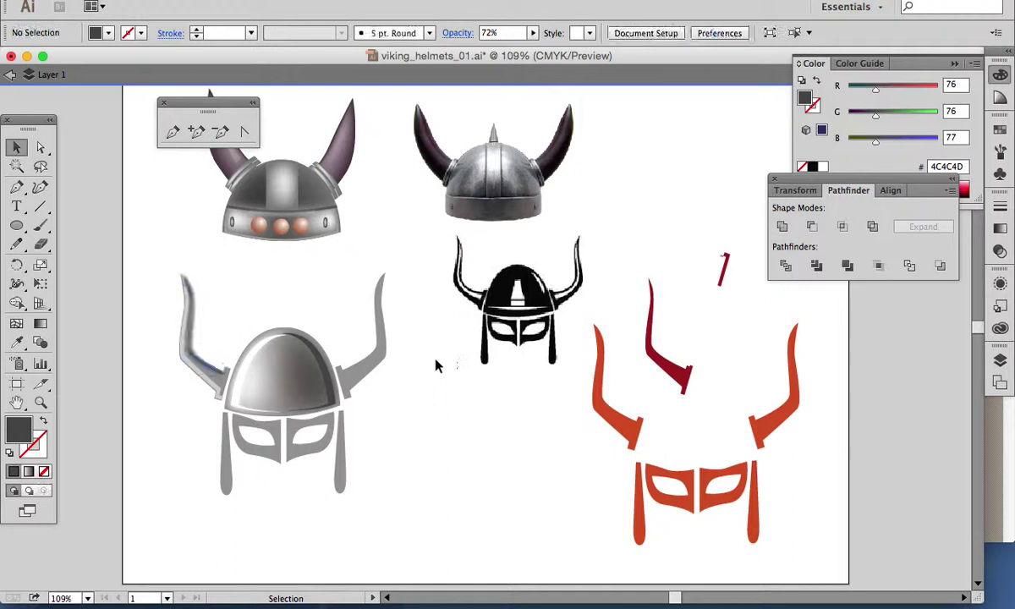
click(209, 372)
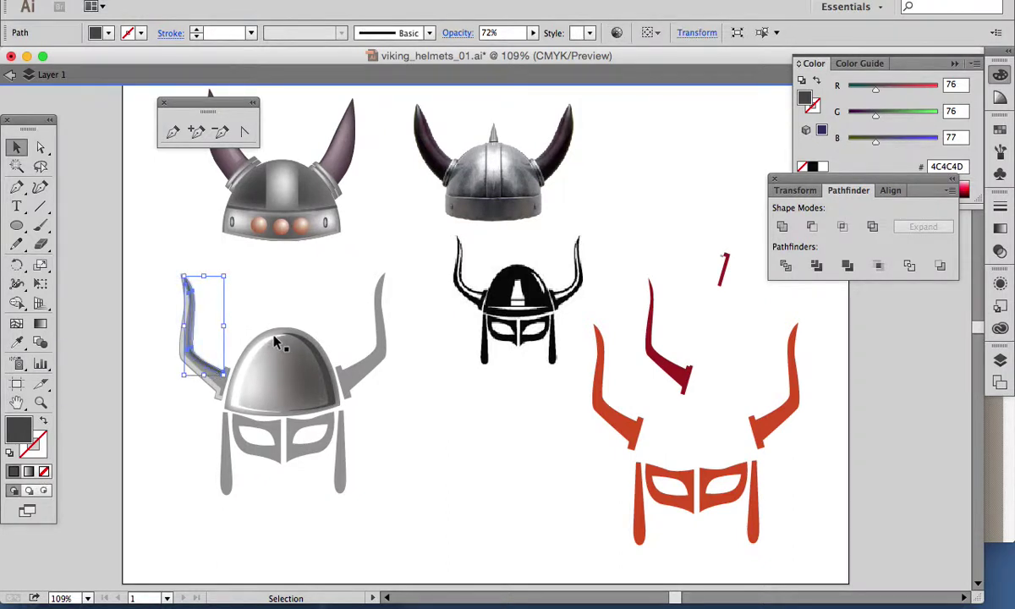
click(533, 32)
drag(517, 48, 525, 49)
click(414, 364)
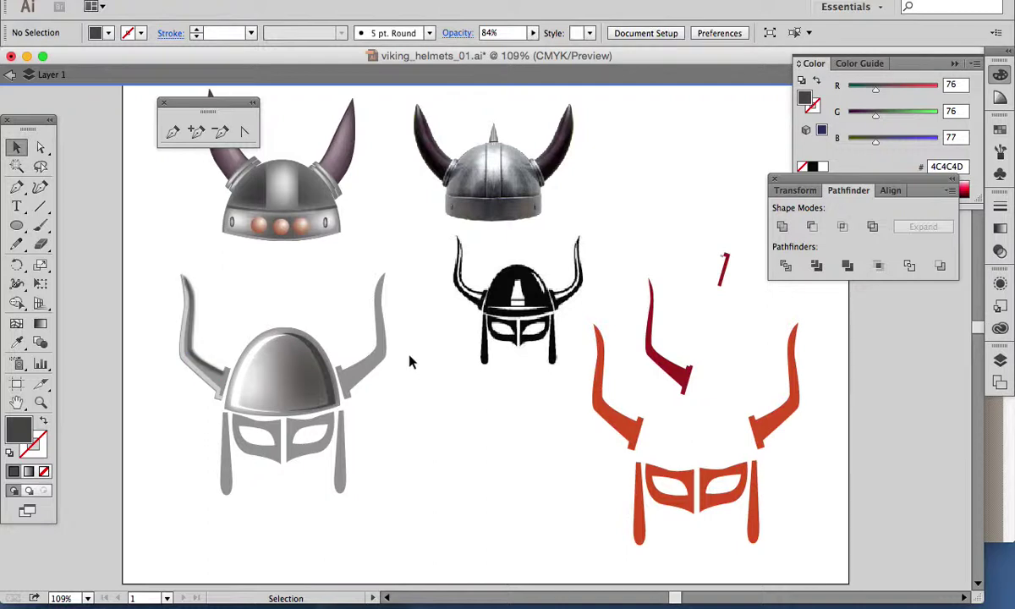
click(377, 358)
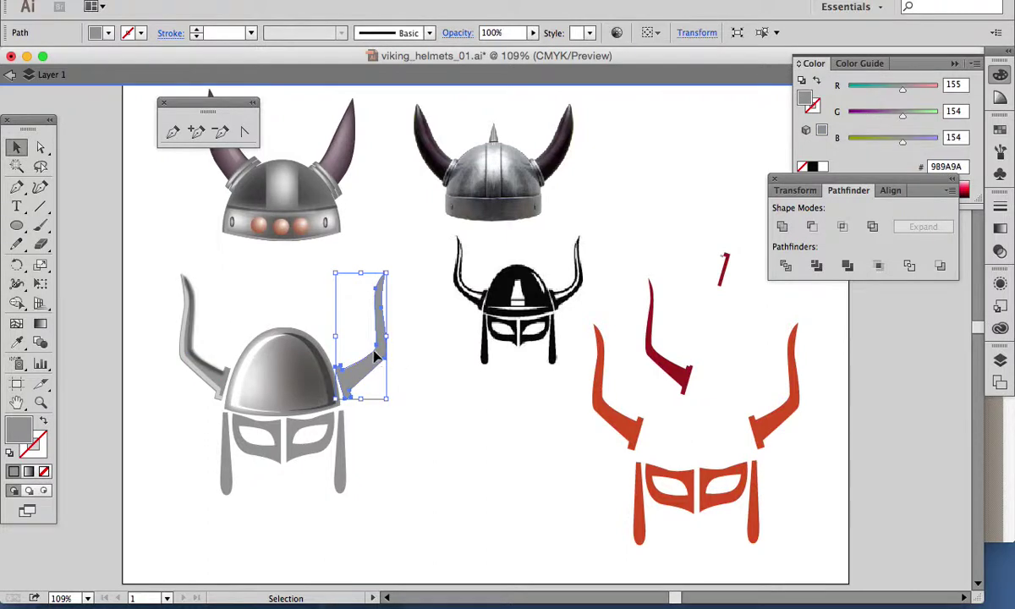
click(173, 317)
click(184, 317)
shift+click(377, 355)
key(v)
click(418, 372)
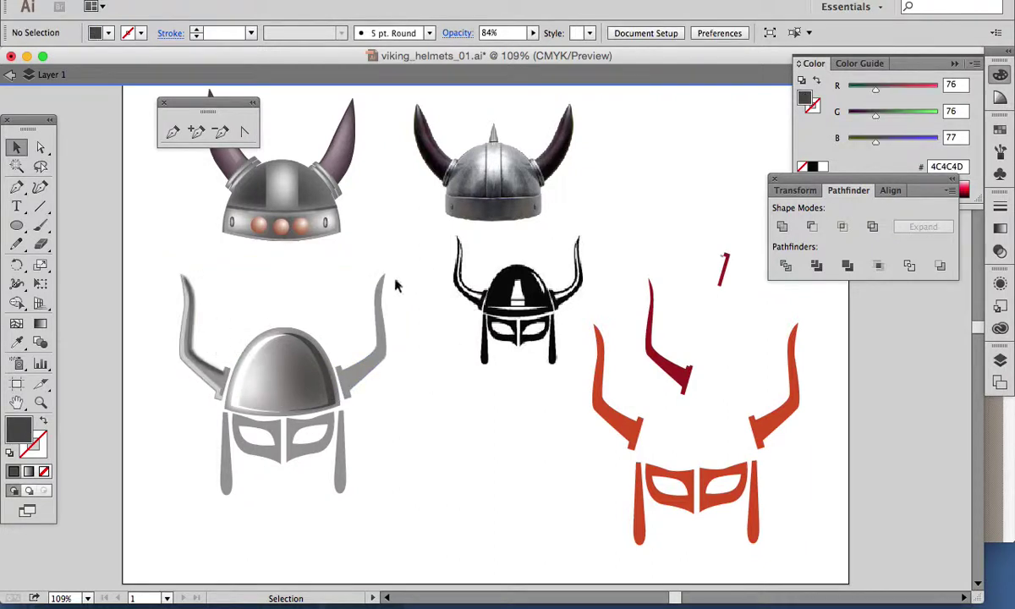
- Place two slightly offset copies of the right horn in the empty space, then divide them with Pathfinder and ungroup the pieces
click(381, 338)
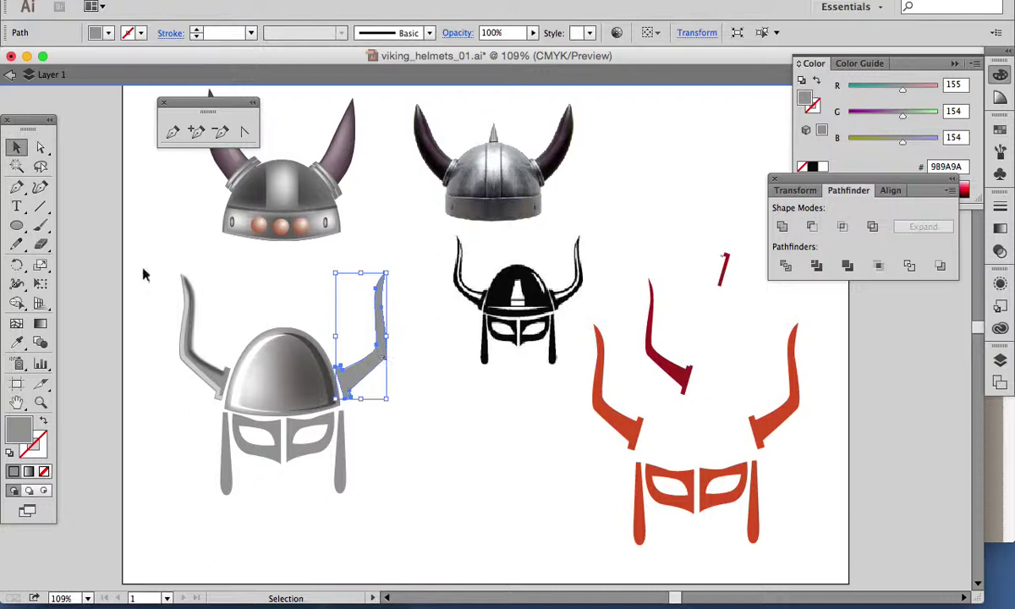
drag(376, 363, 669, 220)
drag(559, 124, 694, 249)
key(ctrl+g)
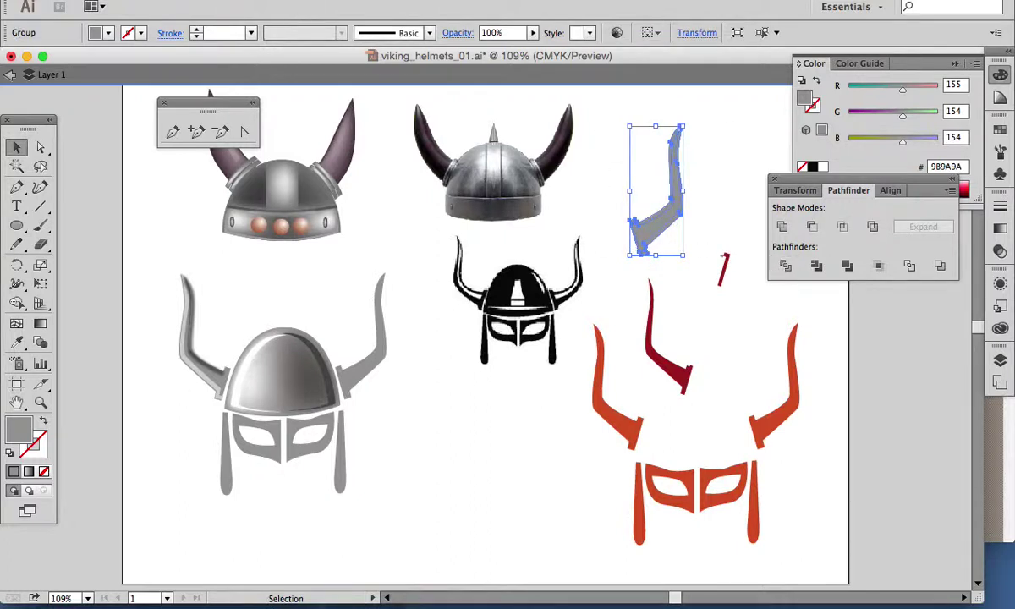
click(173, 0)
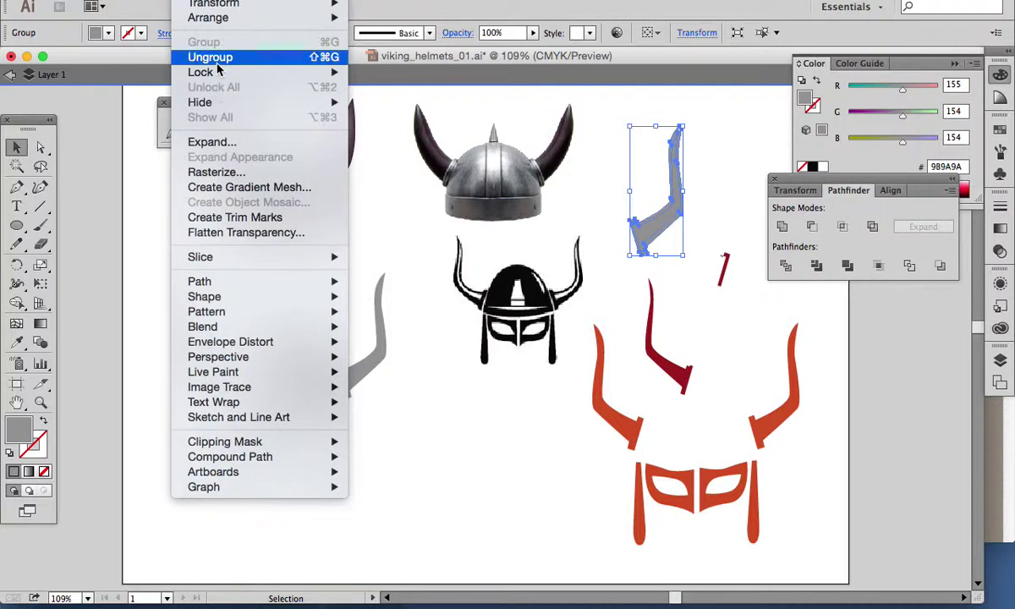
click(212, 57)
click(733, 199)
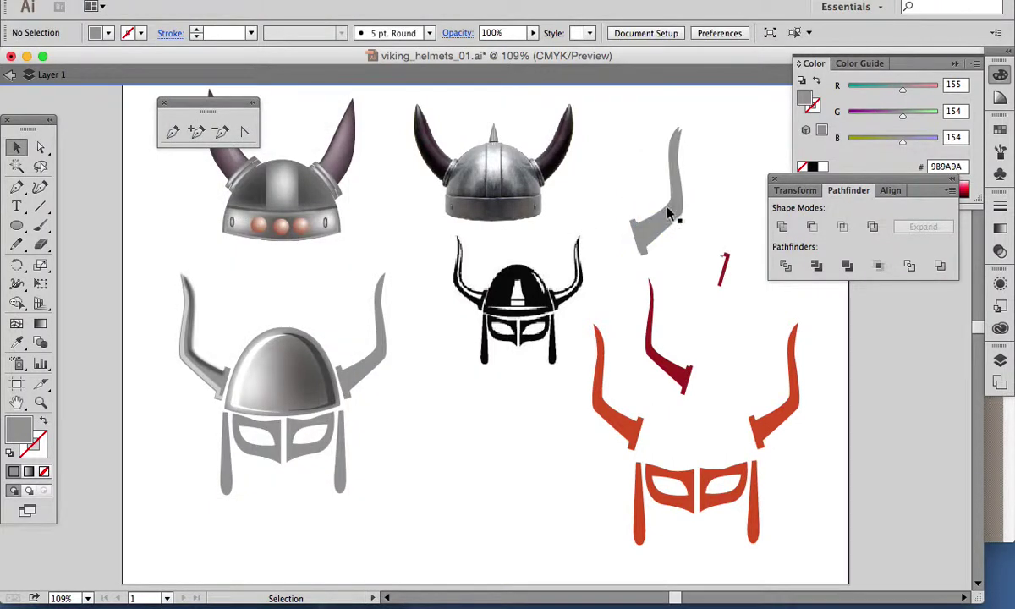
- Place the divided inner sliver along the right horn's inner edge and fill it with light grey #CCCACA
drag(674, 217, 369, 359)
double_click(37, 433)
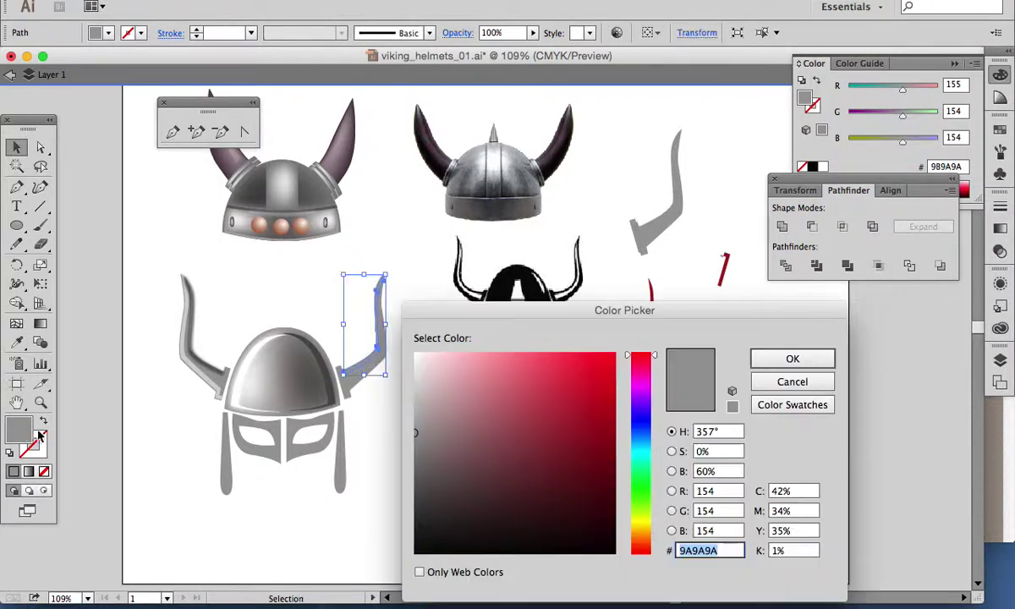
text(CCCACA)
click(792, 358)
click(464, 411)
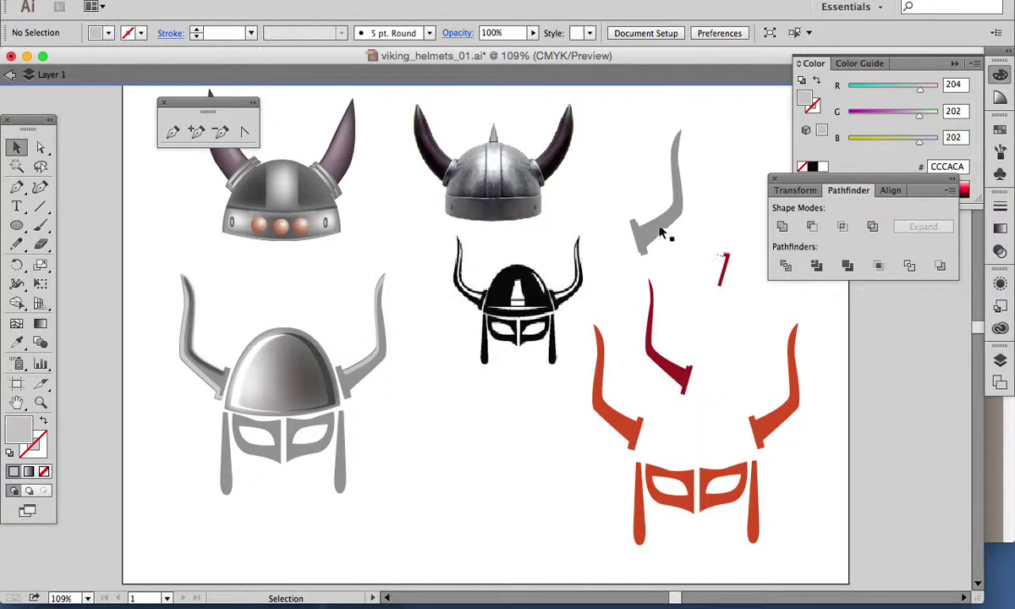
- Set the middle piece aside, place the outer sliver along the right horn's outer edge and fill it with dark grey #5E5D5D
mouse_move(666, 233)
mouse_down()
mouse_move(592, 270)
mouse_move(705, 284)
mouse_up()
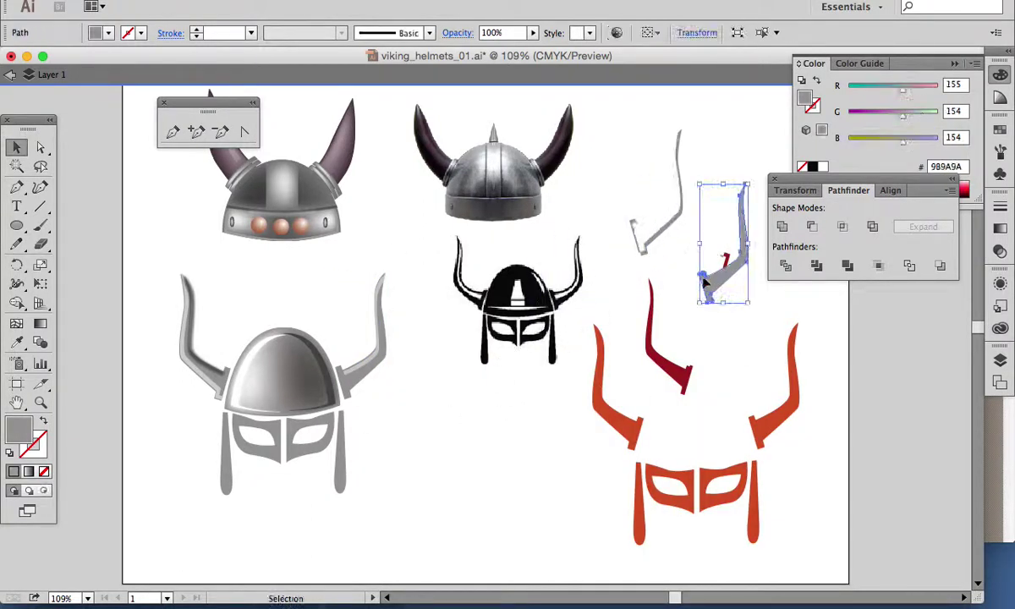
drag(662, 235, 366, 380)
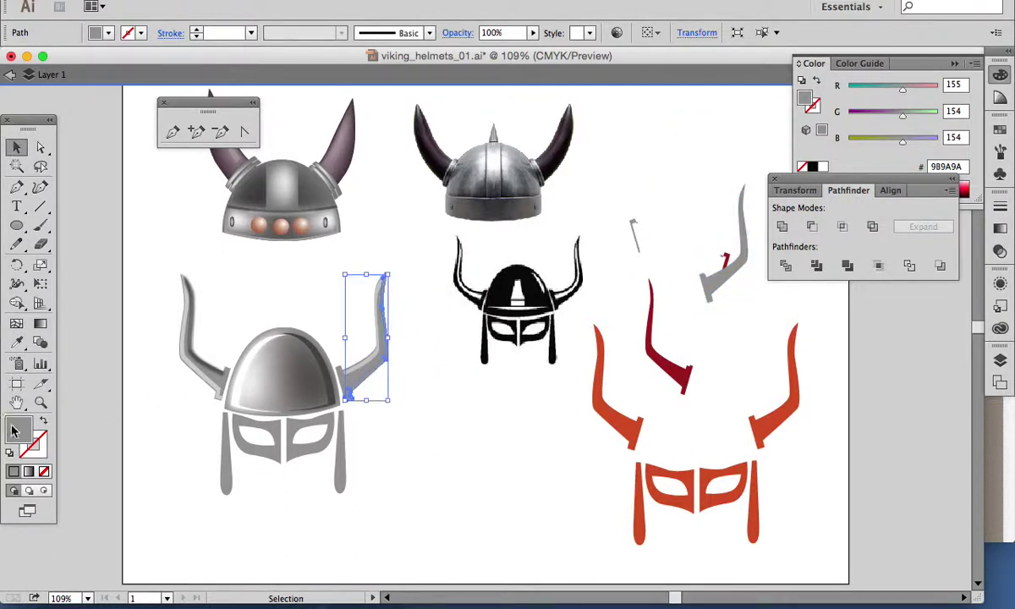
double_click(13, 431)
click(419, 475)
drag(418, 474, 417, 479)
click(790, 357)
click(440, 399)
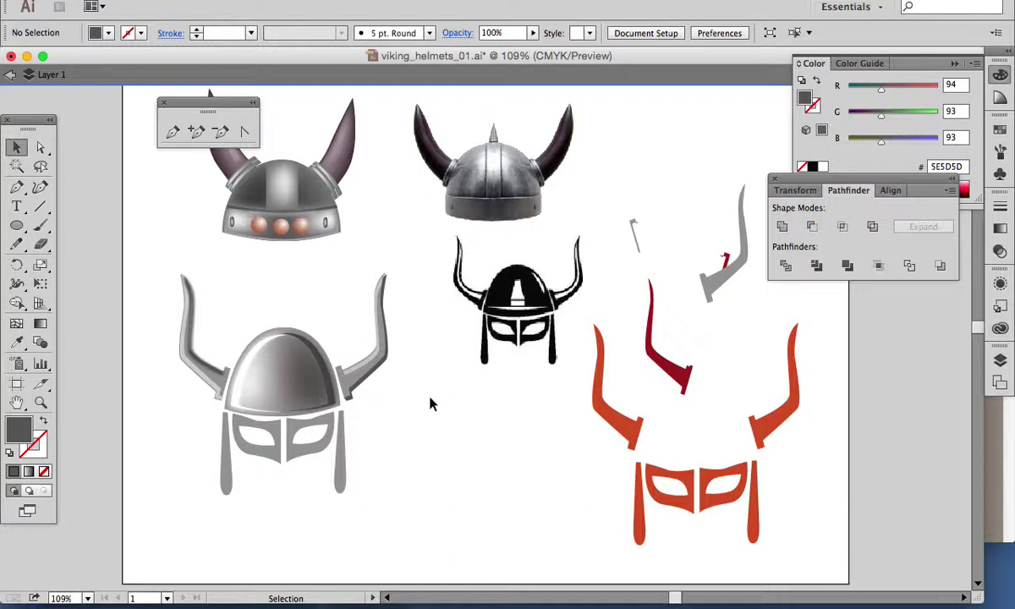
- Delete the leftover red and grey horn pieces from the empty space above the red helmet parts
drag(618, 192, 765, 334)
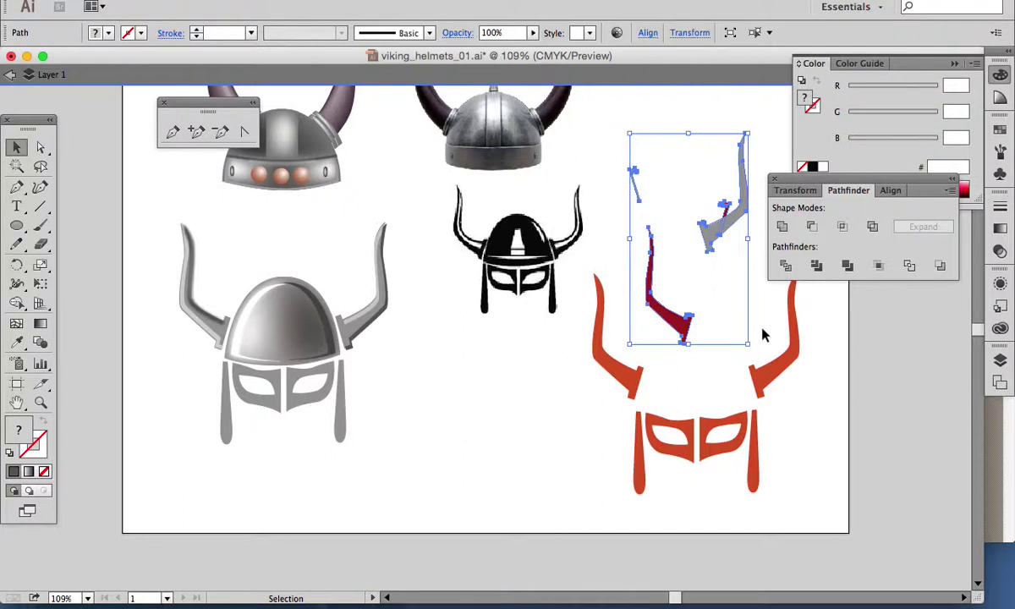
key(Delete)
- Move the red helmet's left horn slightly away from its other parts and fill it with grey #A0A0A0
drag(614, 374, 649, 345)
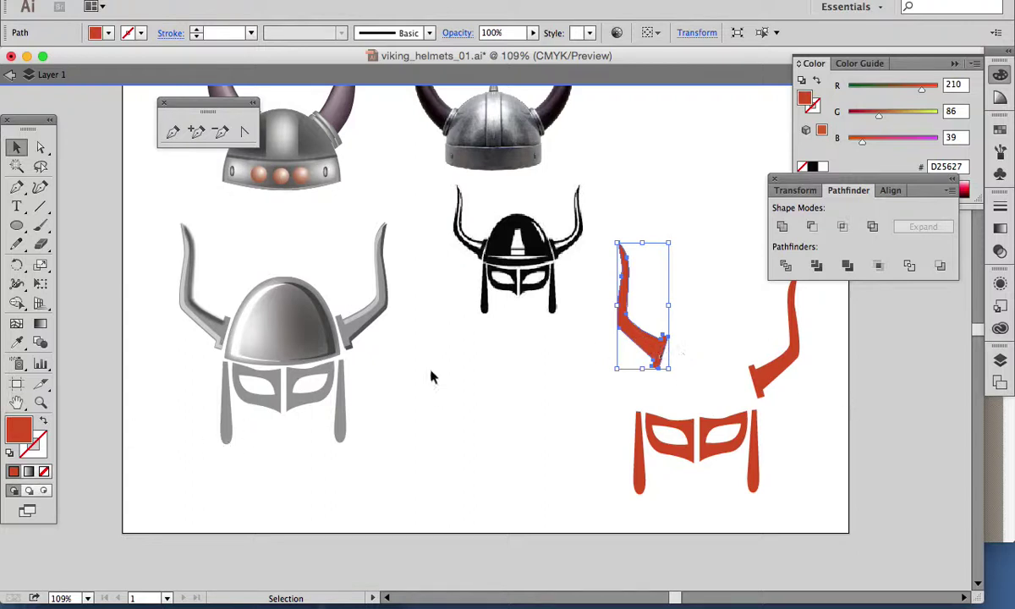
double_click(18, 432)
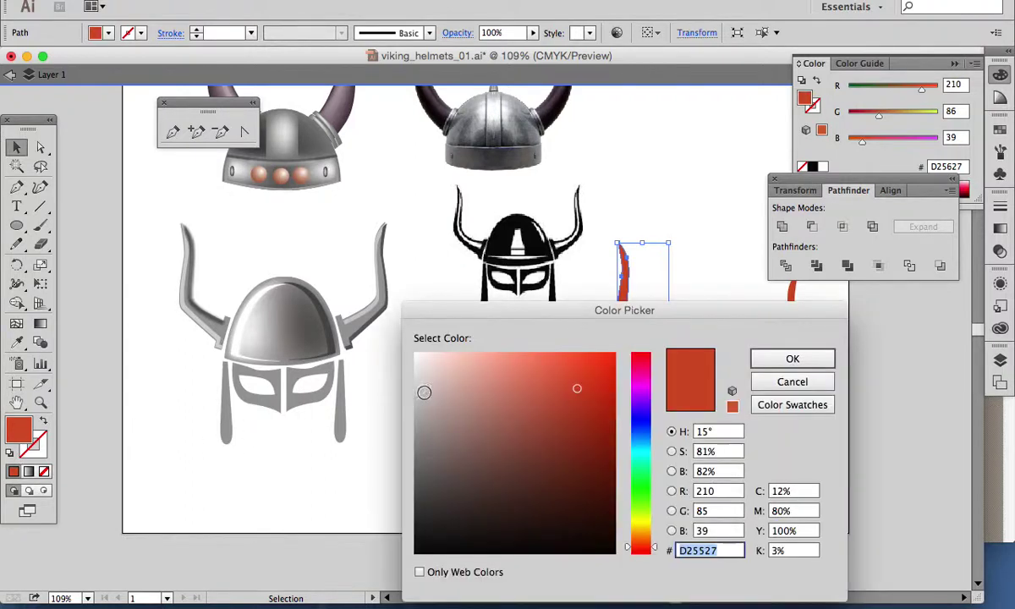
drag(433, 426, 396, 424)
click(773, 357)
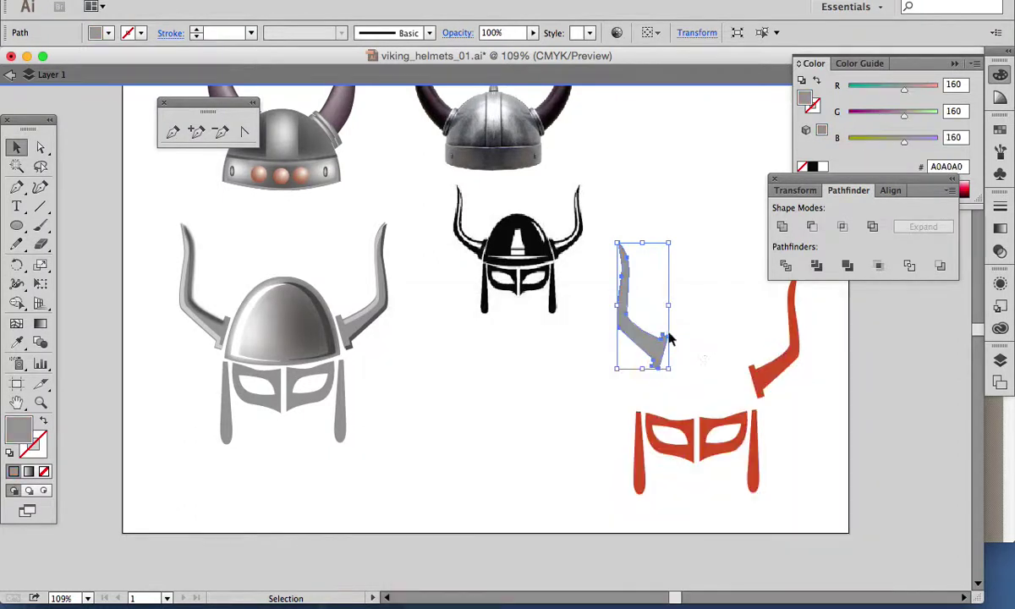
- Duplicate the loose grey left horn, fill the copy with dark grey #545352 and place it beside the original
mouse_move(654, 345)
mouse_down()
mouse_move(643, 350)
mouse_move(658, 337)
mouse_up()
double_click(19, 444)
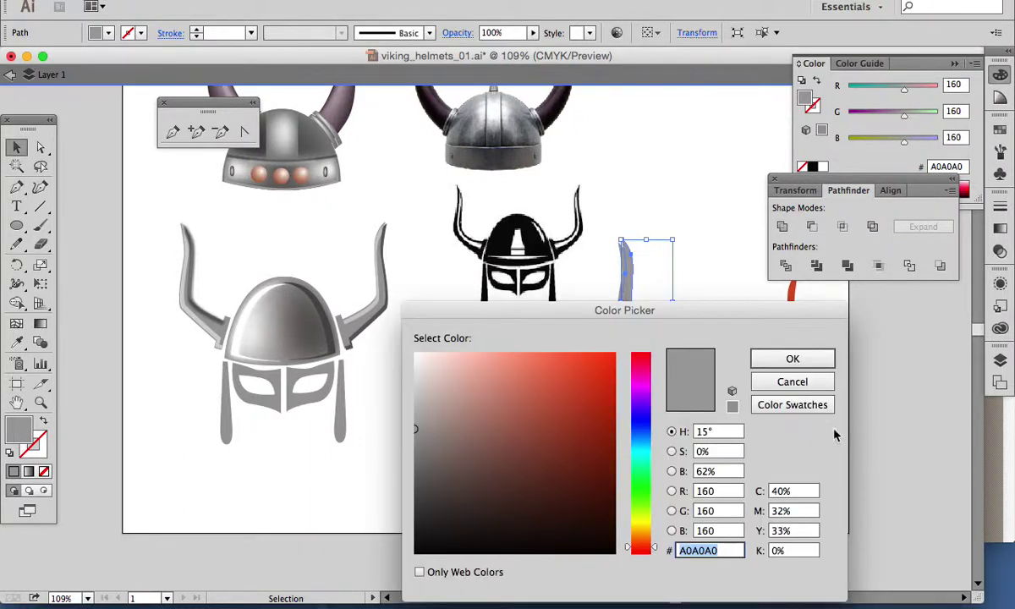
click(419, 483)
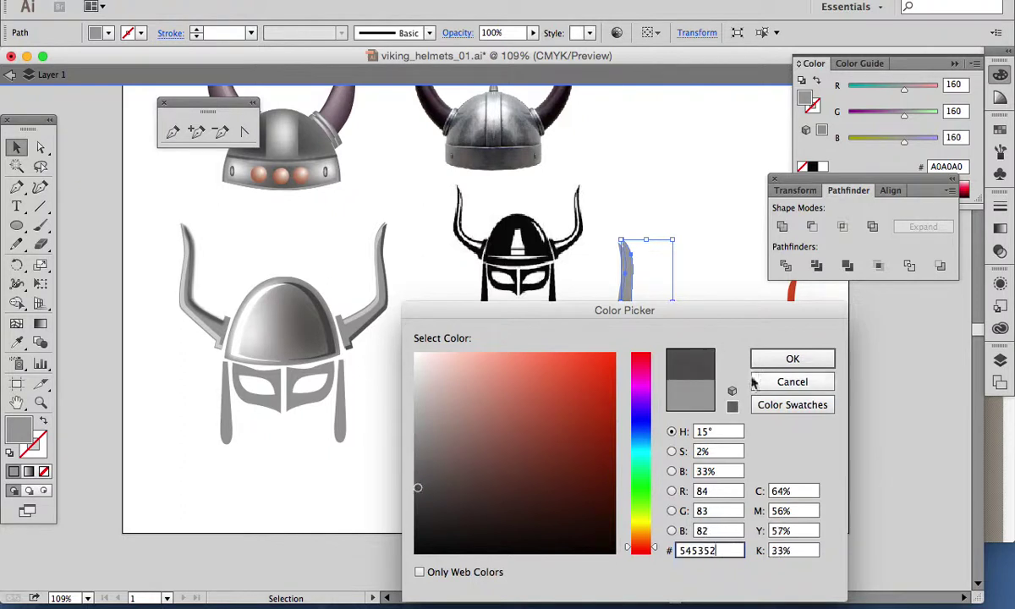
click(769, 357)
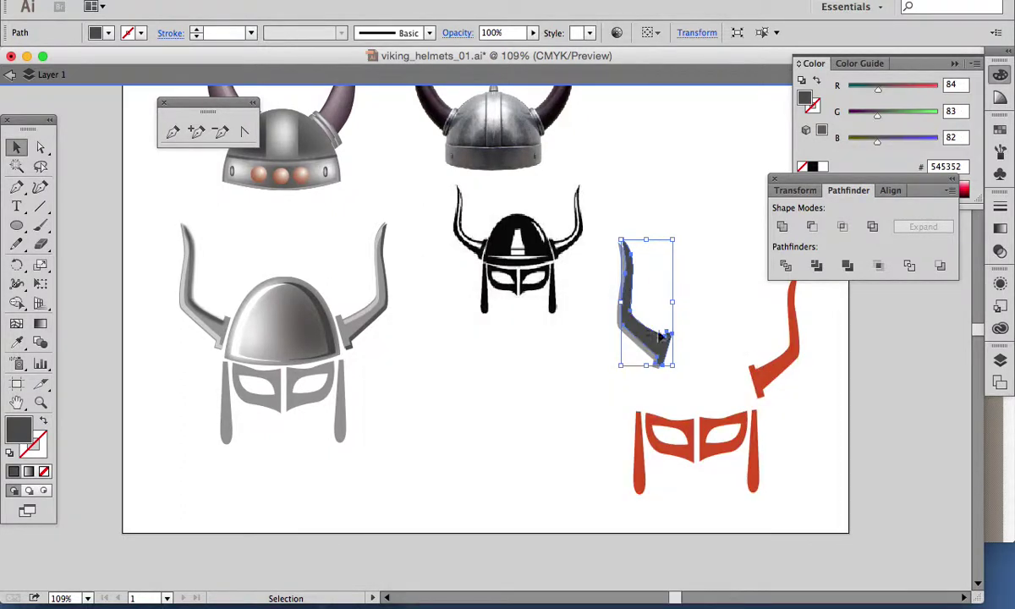
drag(661, 335, 691, 322)
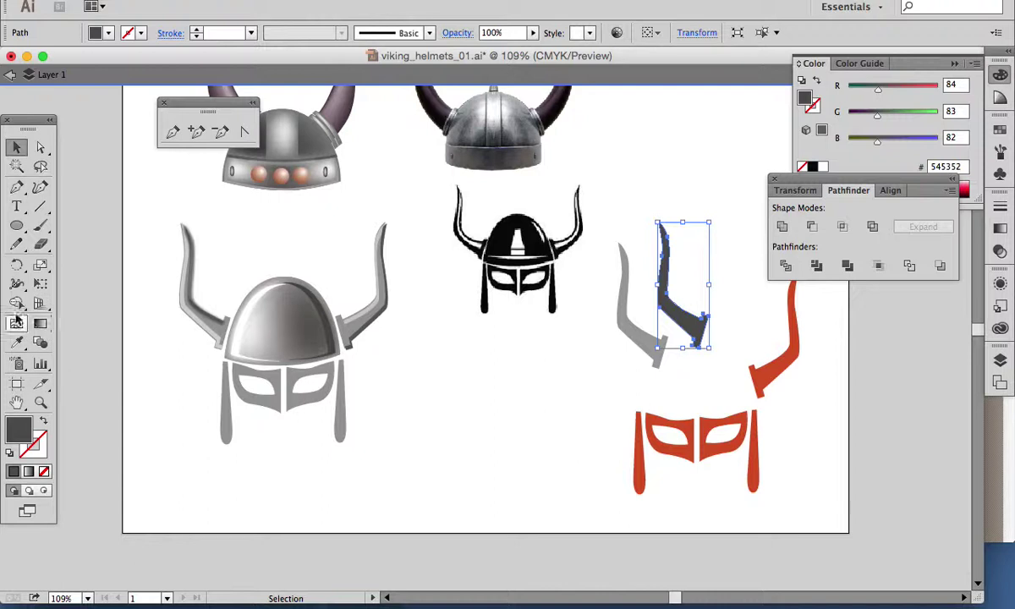
- Blend the loose grey horn with its dark grey copy
click(40, 343)
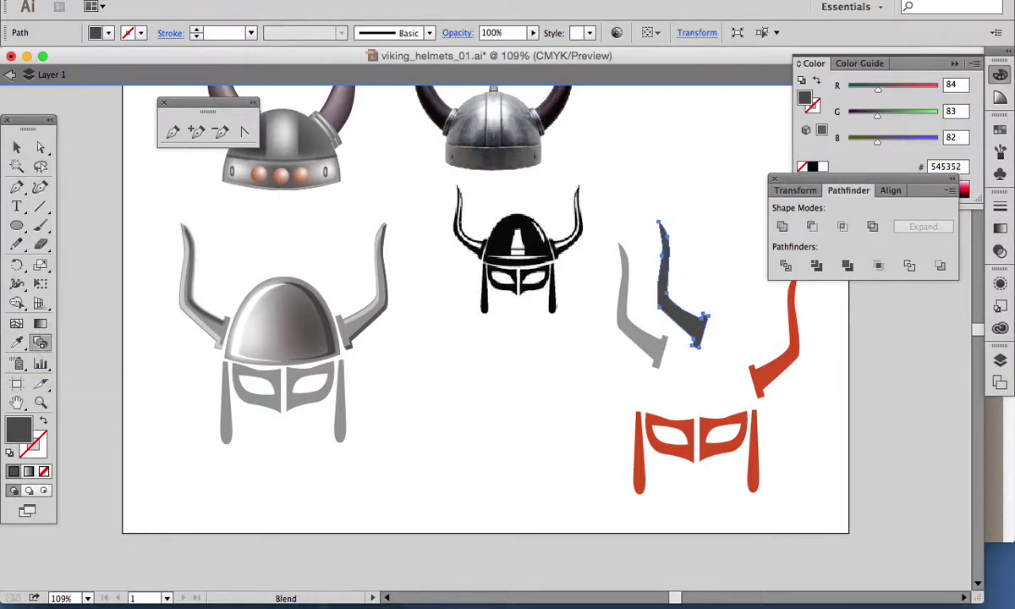
click(662, 346)
click(703, 317)
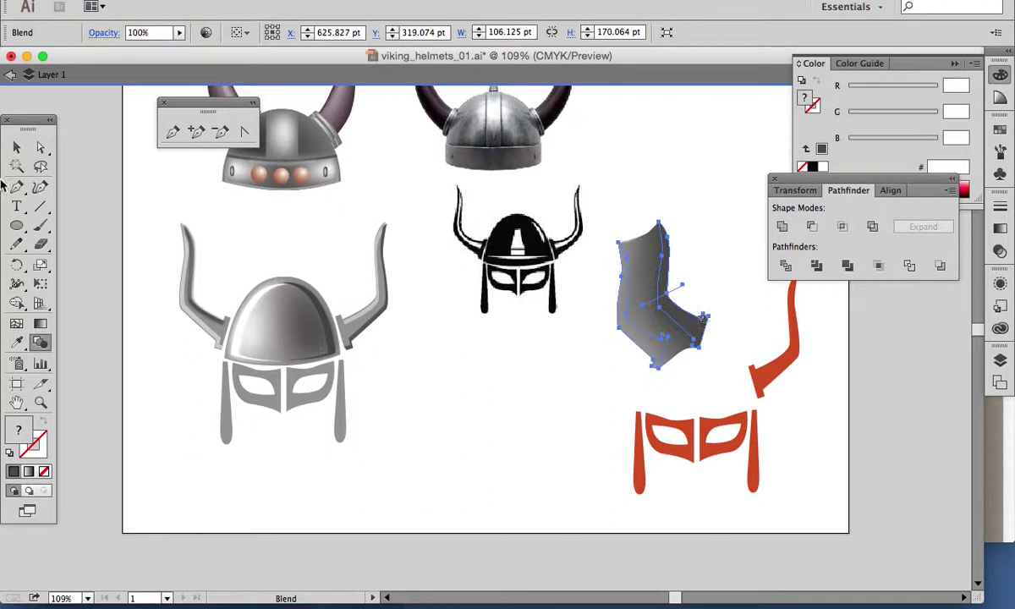
- Move the dark horn within the blend so that it almost covers the lighter grey horn
click(40, 147)
click(652, 189)
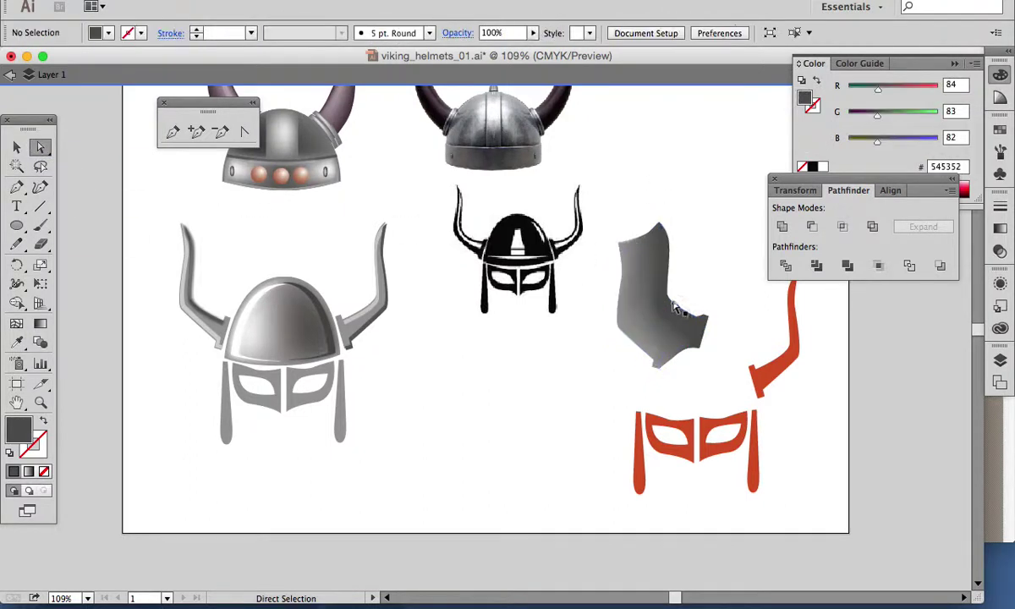
drag(671, 310, 636, 324)
click(693, 304)
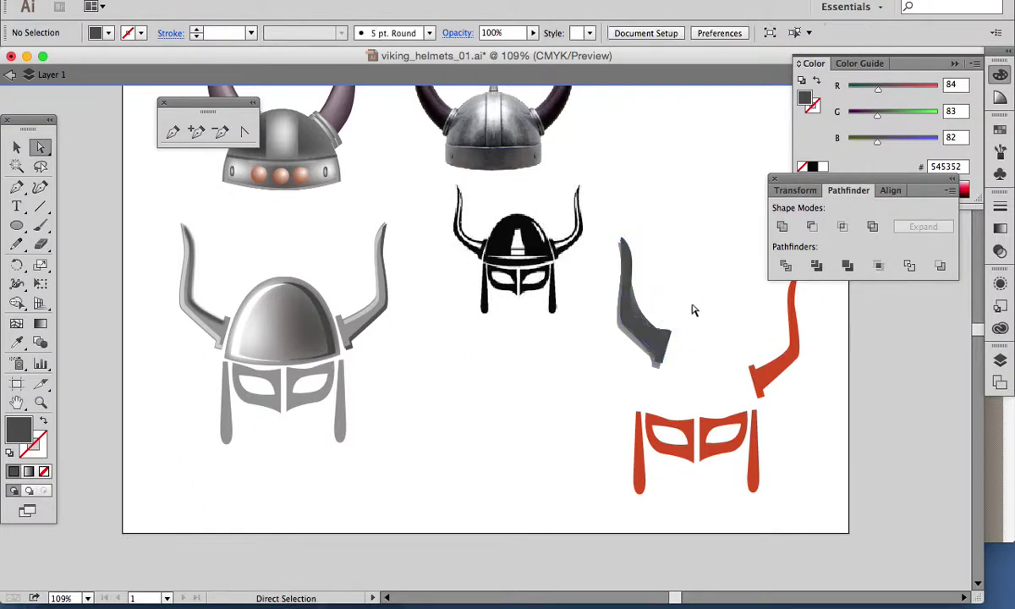
drag(686, 302, 687, 303)
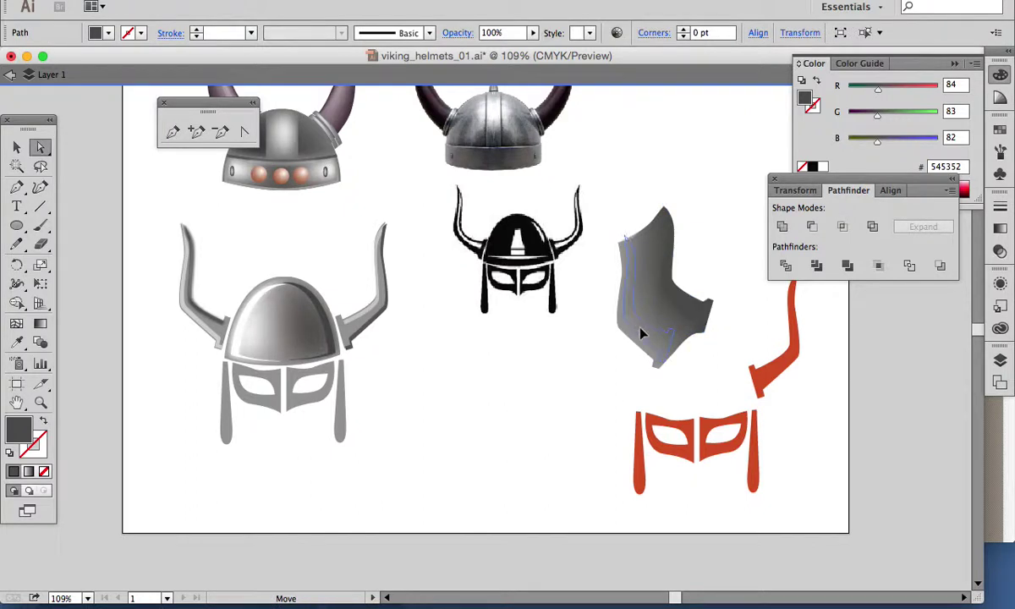
key(super+z)
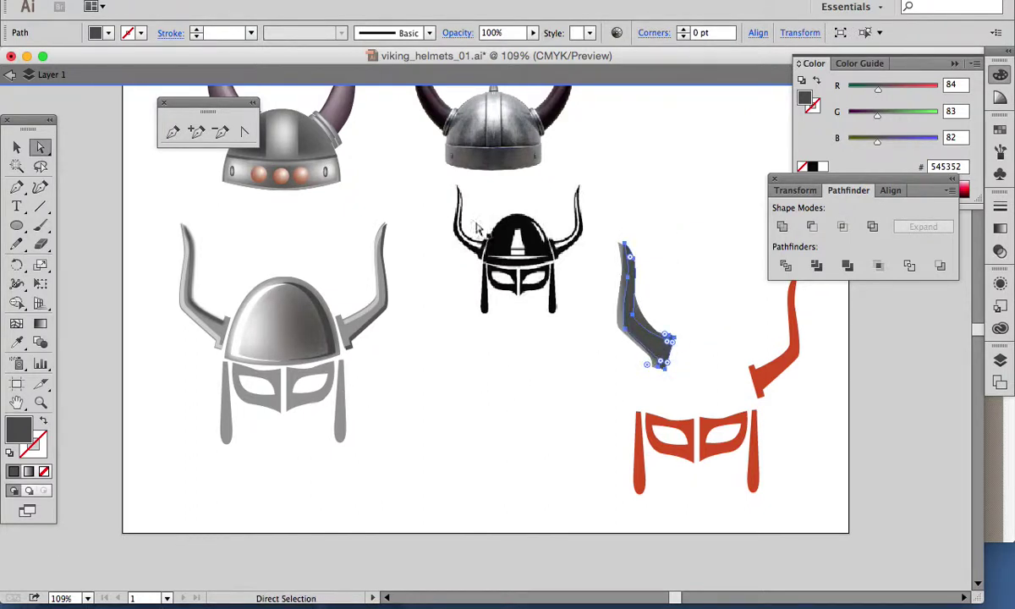
- Delete the blended left horn from the empty space above the red mask
click(16, 147)
drag(688, 240, 565, 364)
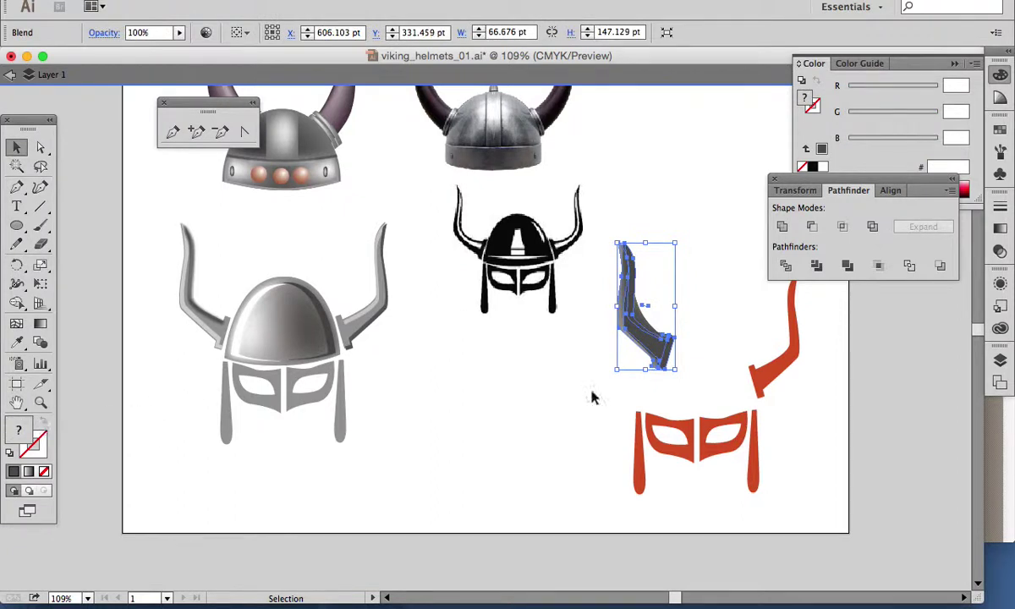
click(734, 302)
drag(645, 337, 647, 328)
click(692, 315)
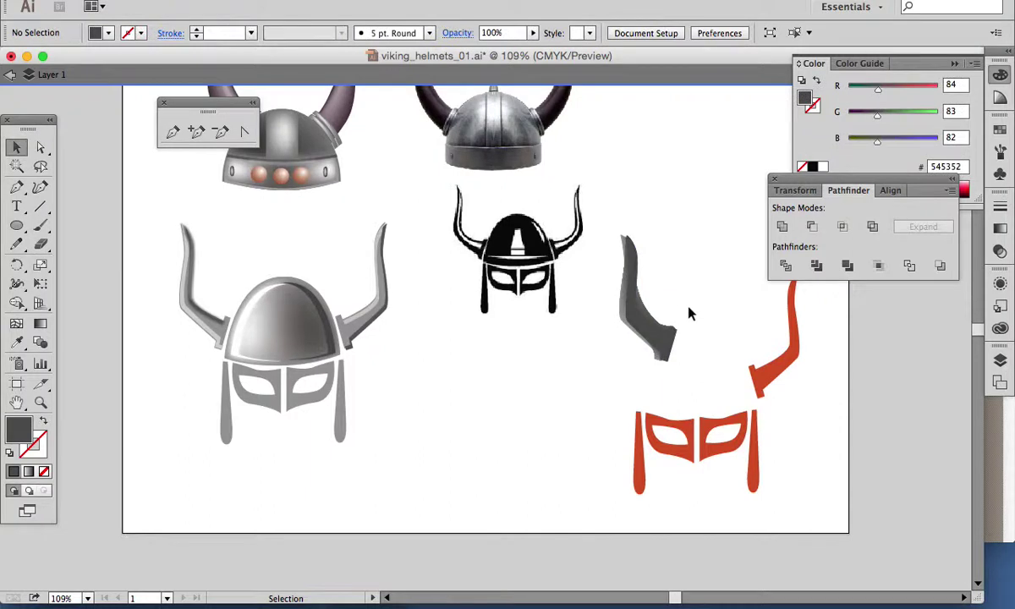
click(632, 340)
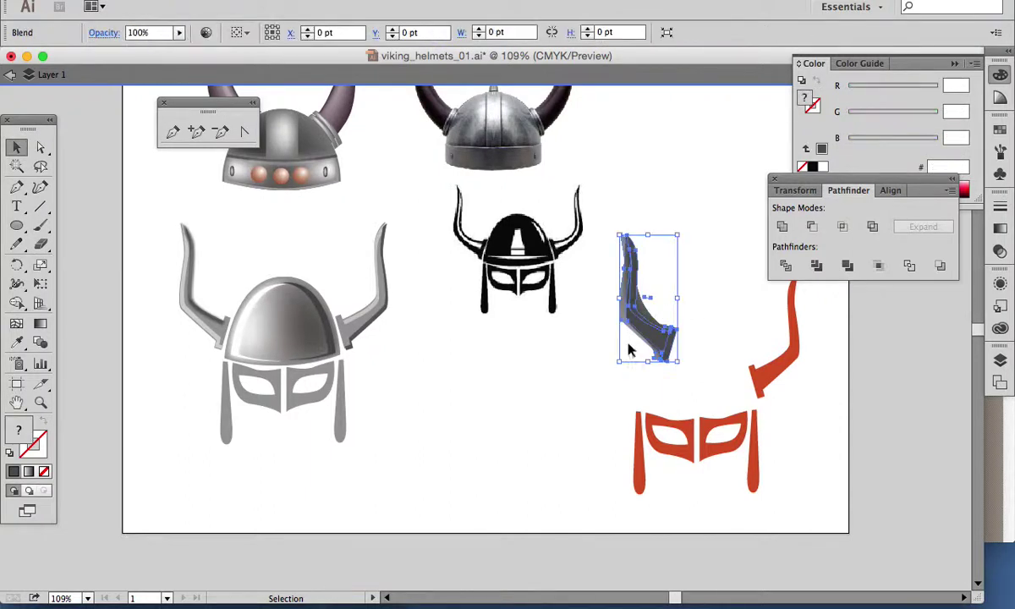
key(Delete)
- Move the red right horn into the empty space above the mask and give it a 1 pt #7F7F7F outline with no fill
drag(776, 372, 650, 336)
double_click(15, 431)
drag(406, 423, 408, 452)
click(769, 362)
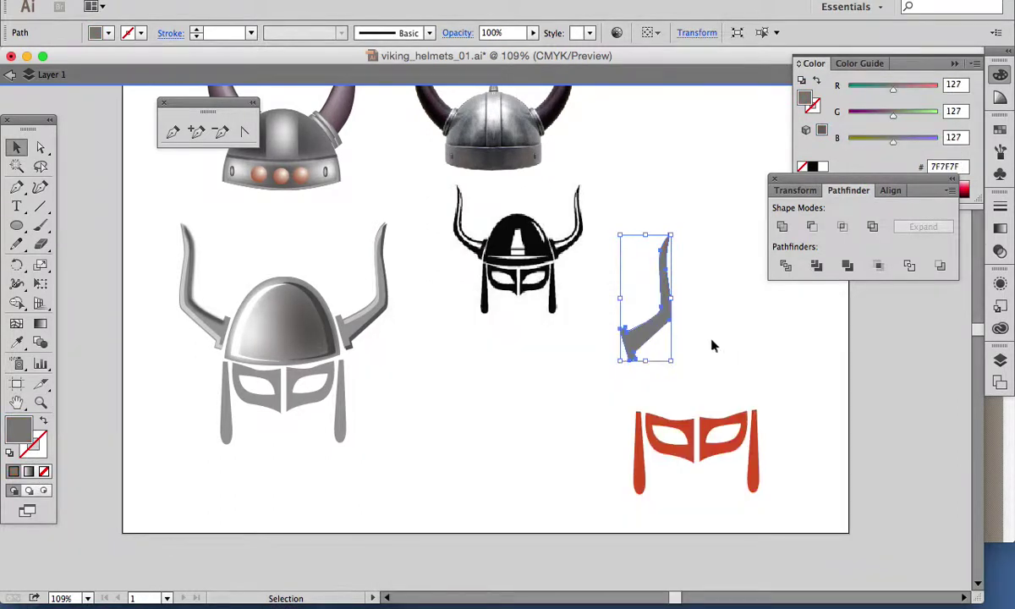
click(43, 419)
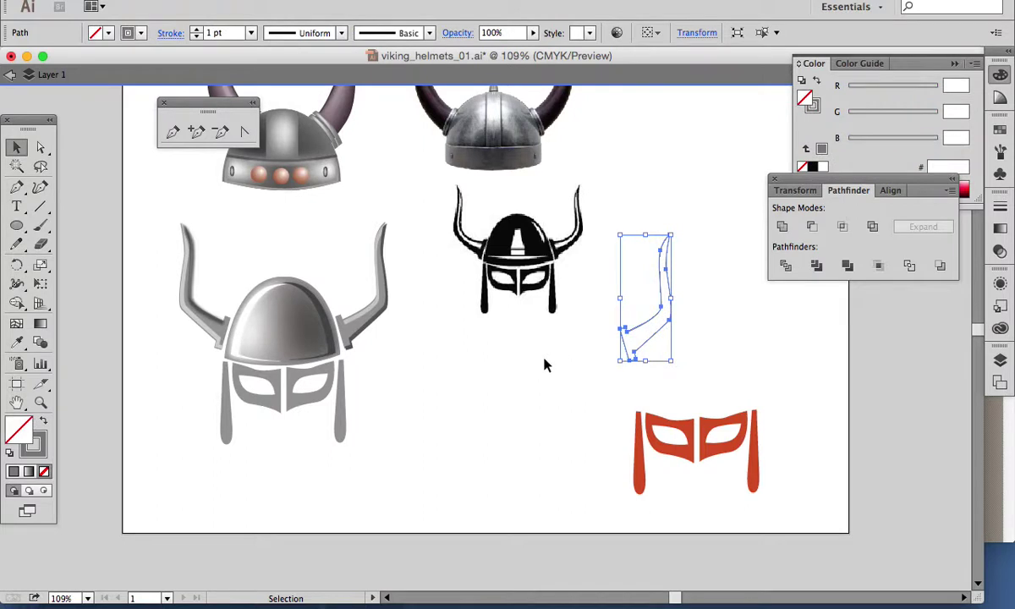
- Duplicate the outlined horn with a slight offset and set the copy's stroke to dark grey #333333
drag(648, 349, 643, 343)
double_click(39, 437)
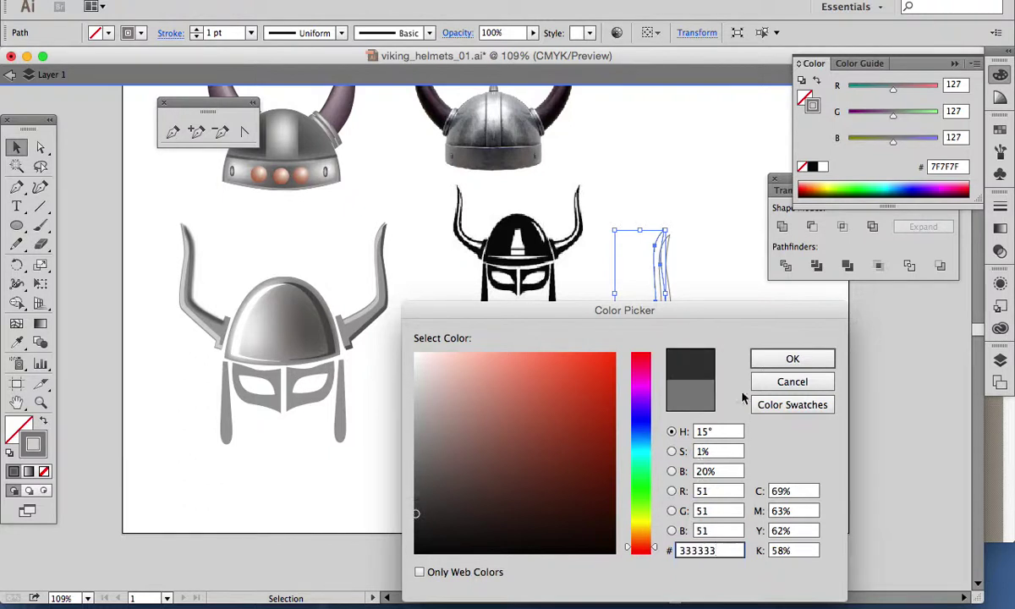
click(792, 358)
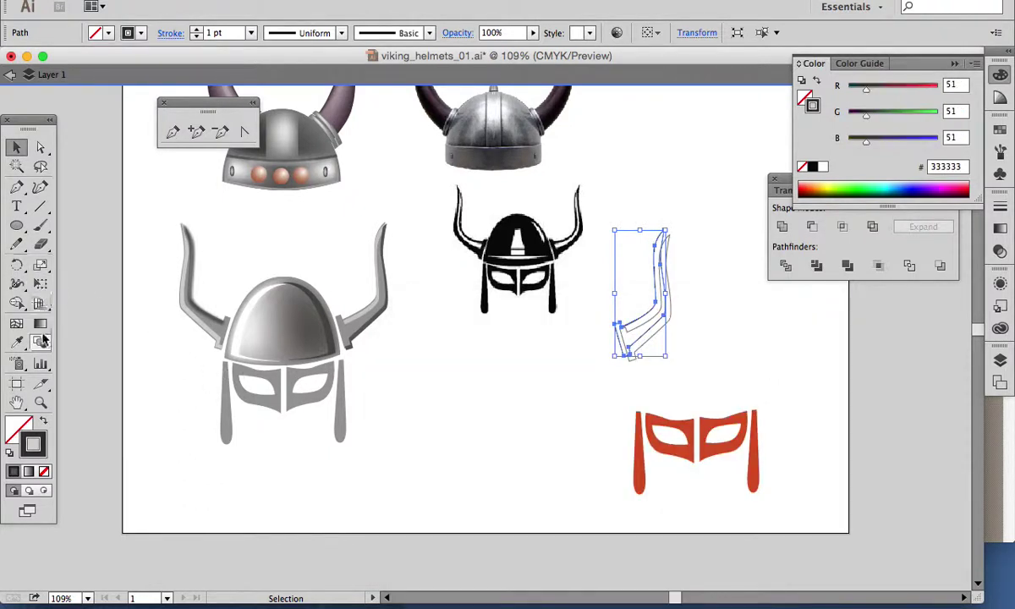
- Blend the two outlined horns and deselect the result
click(40, 342)
click(667, 314)
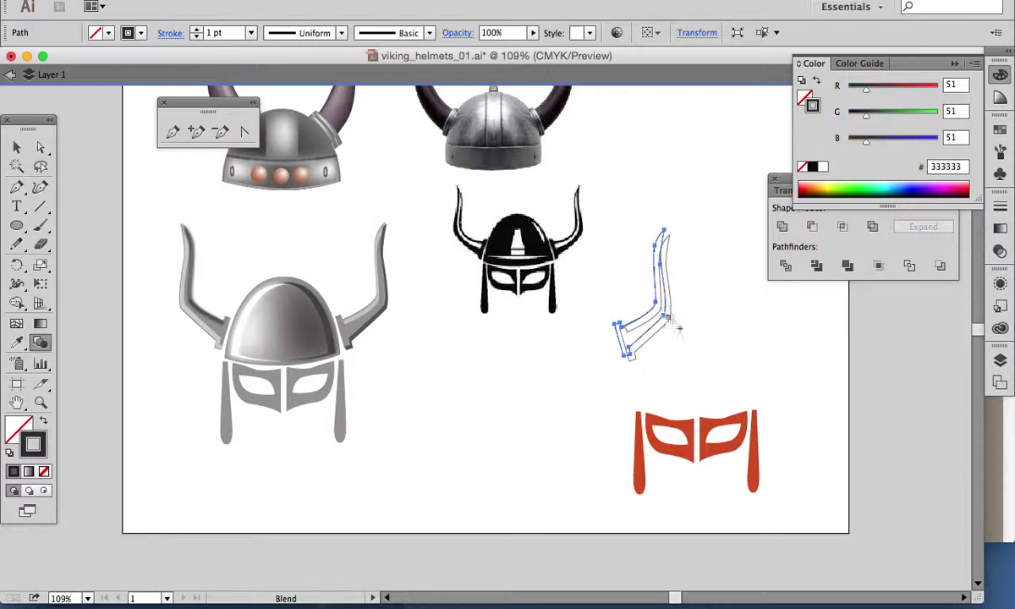
click(641, 320)
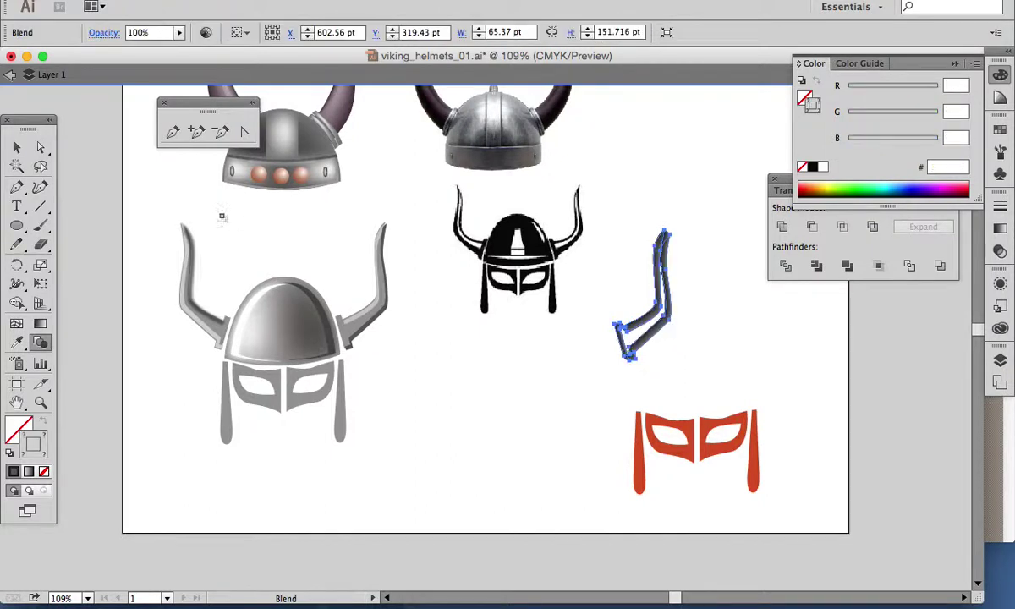
click(16, 148)
click(674, 334)
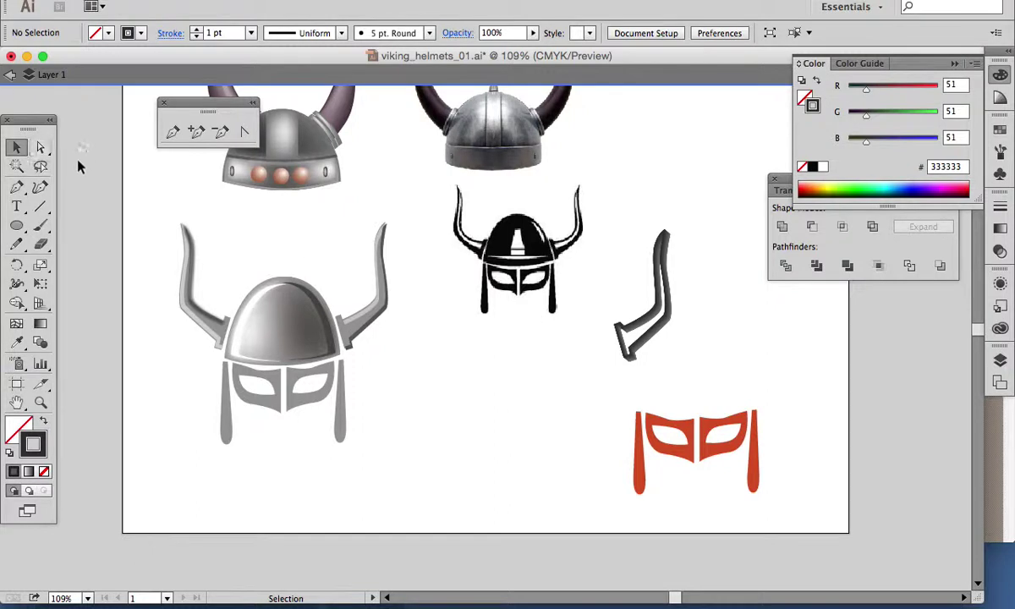
- Remove the anchor points around the wide base of the outlined horn blend
click(40, 147)
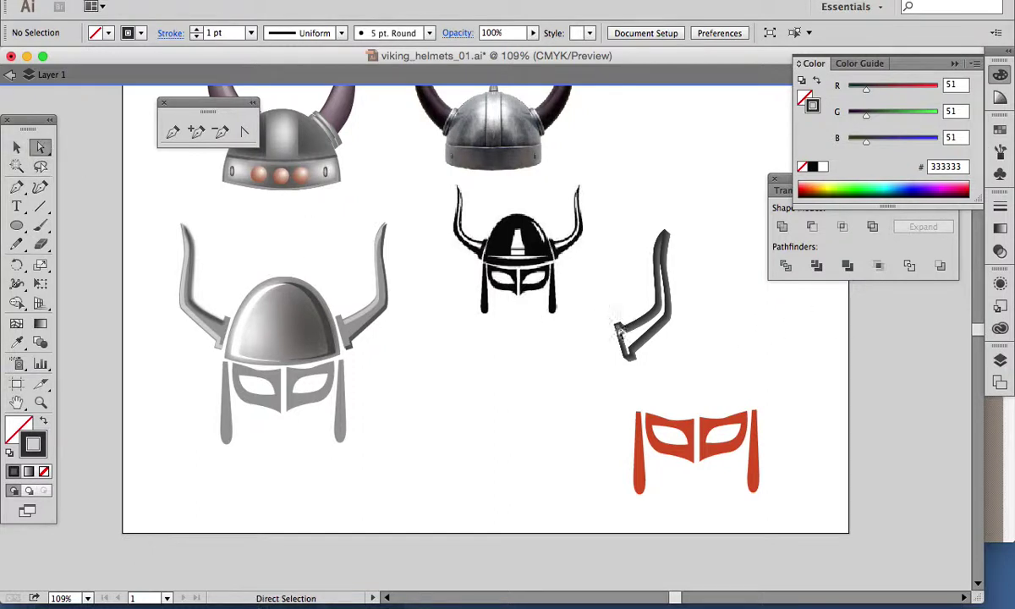
drag(584, 308, 629, 339)
click(629, 339)
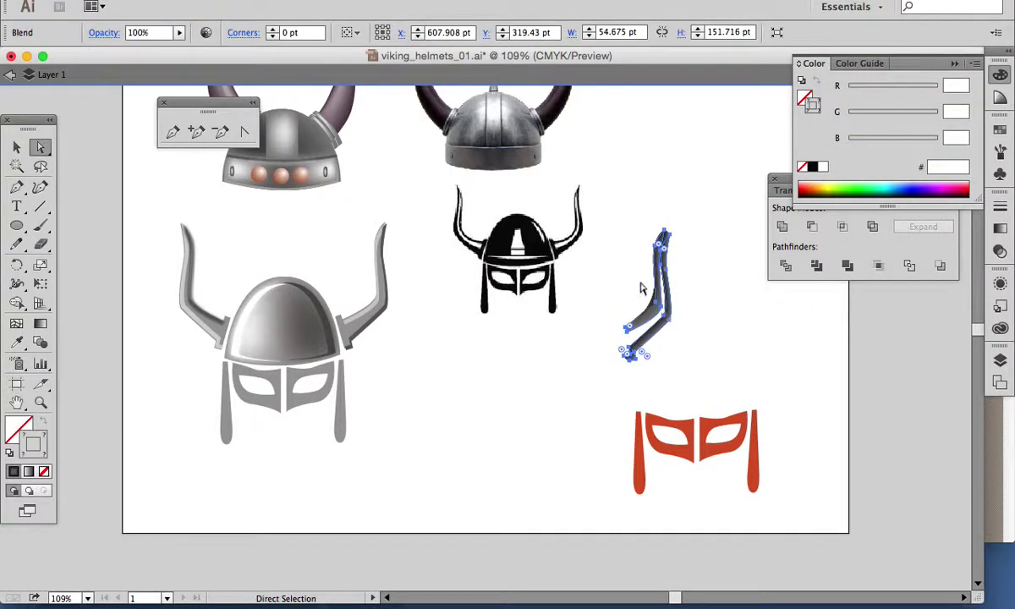
drag(618, 300, 630, 329)
key(ctrl+j)
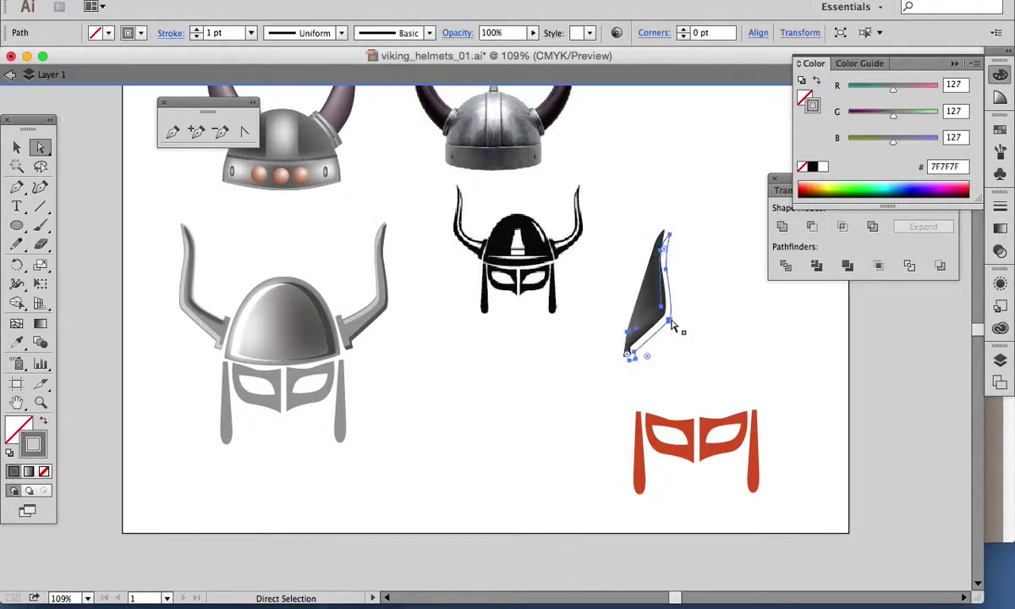
- Delete the remaining outlined horn blend above the red mask
key(ctrl+z)
key(ctrl+z)
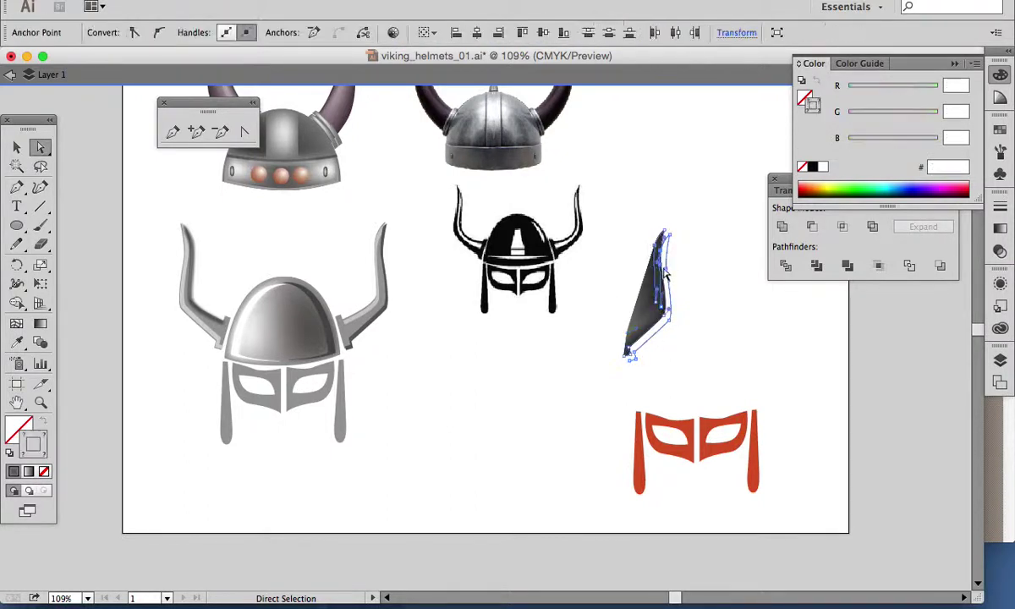
key(Delete)
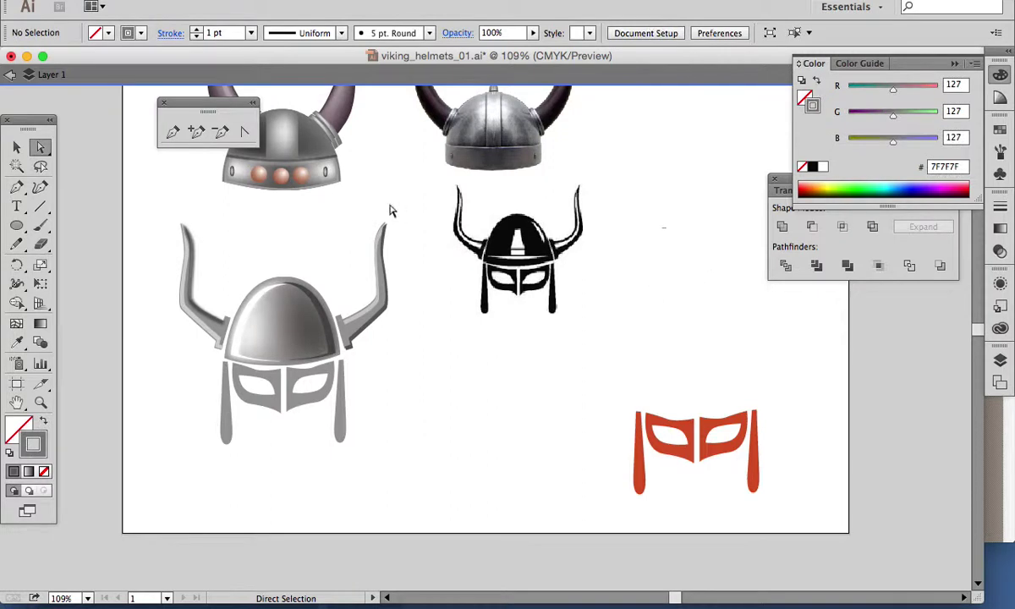
- Draw an open path with the Pen tool above the red mask, curving from the upper end into a straight vertical segment
click(40, 209)
click(16, 187)
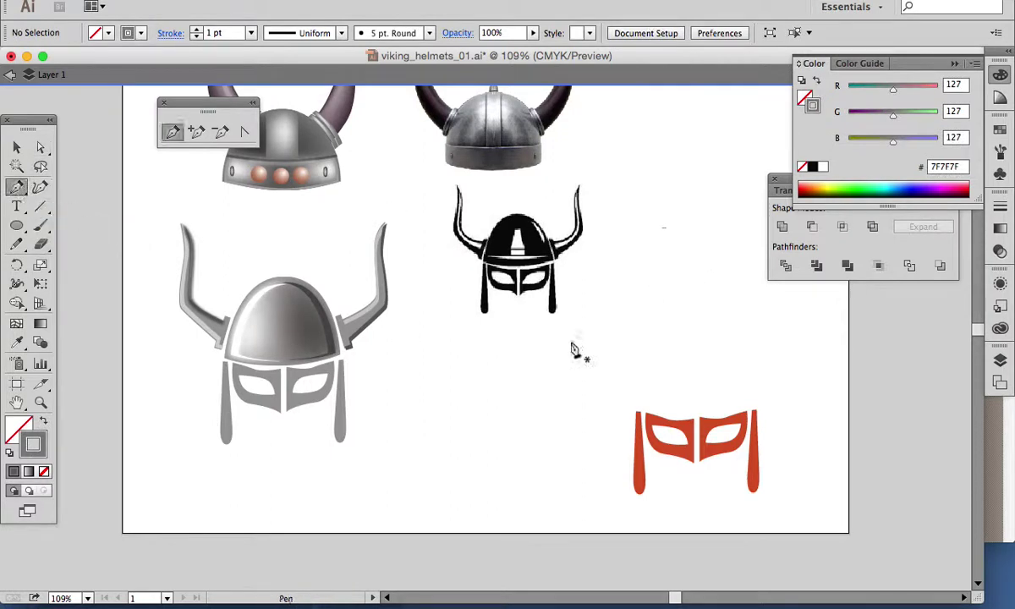
click(669, 236)
drag(628, 301, 628, 345)
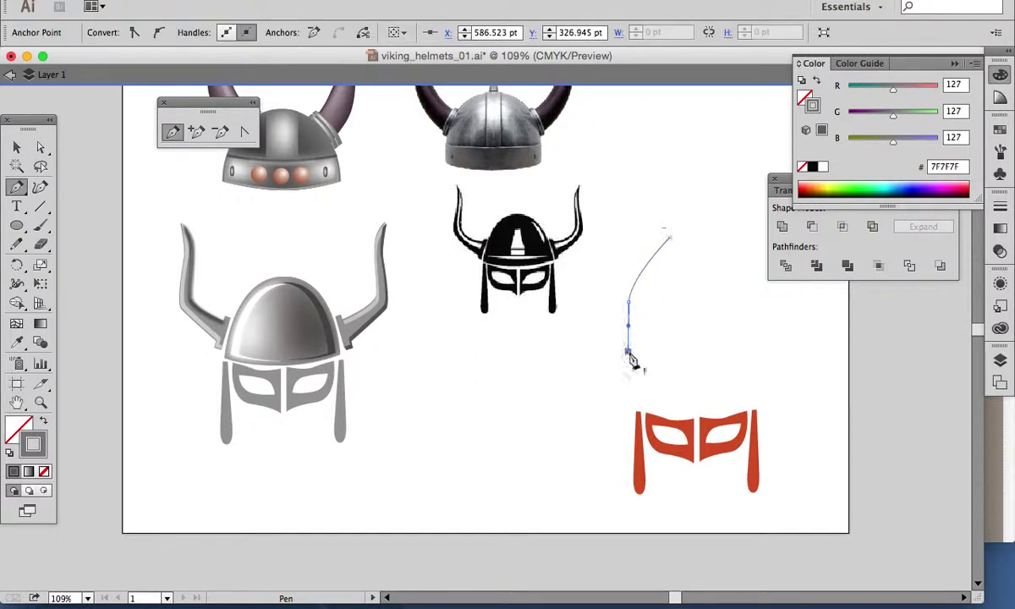
right_click(618, 355)
click(19, 139)
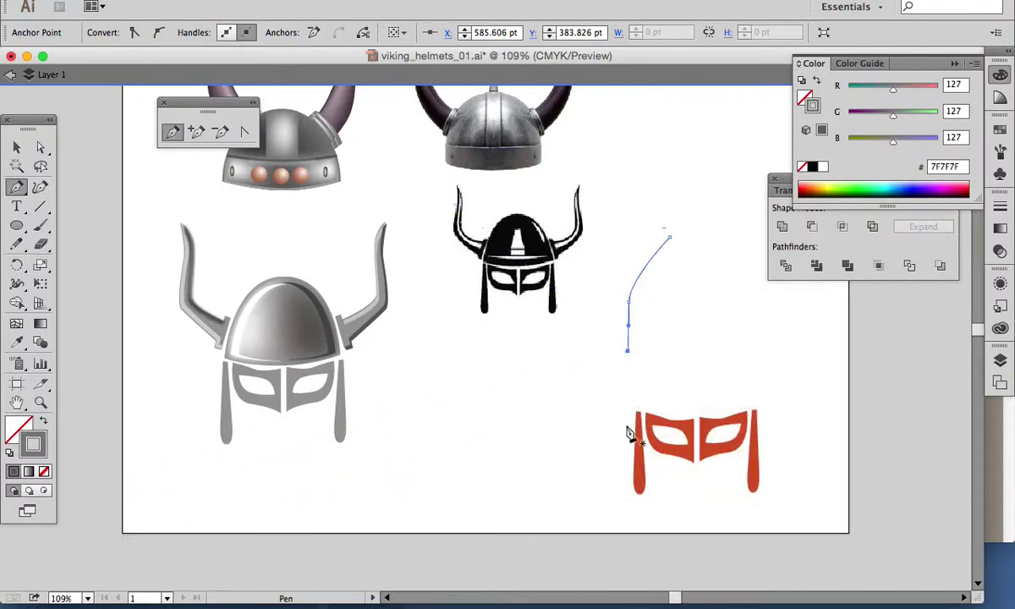
- Duplicate the open curve slightly offset and set the copy's stroke to dark grey #3F3F3F
click(17, 147)
drag(652, 268, 640, 264)
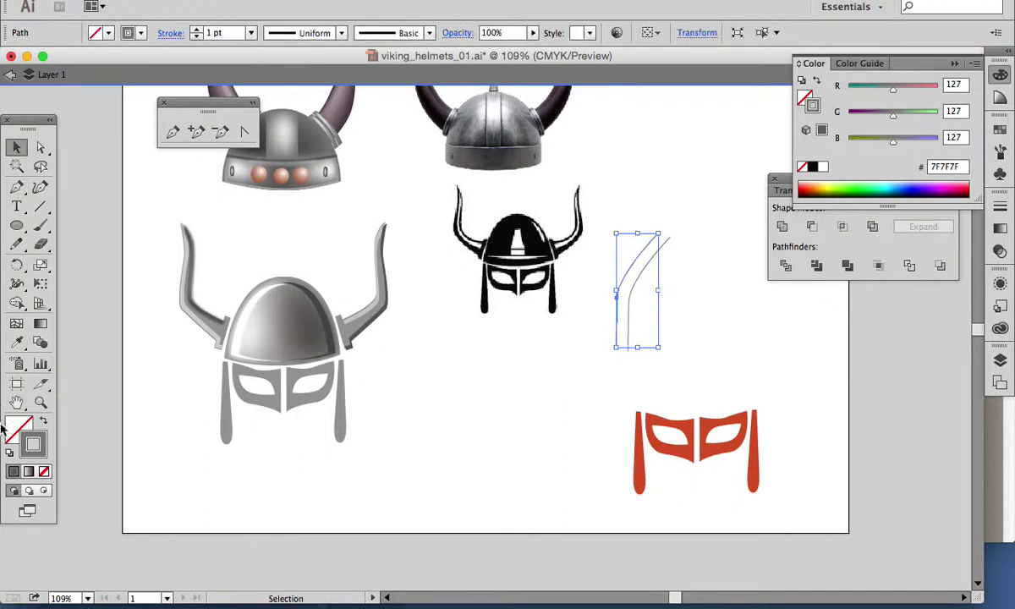
double_click(37, 436)
click(427, 493)
click(411, 501)
click(769, 359)
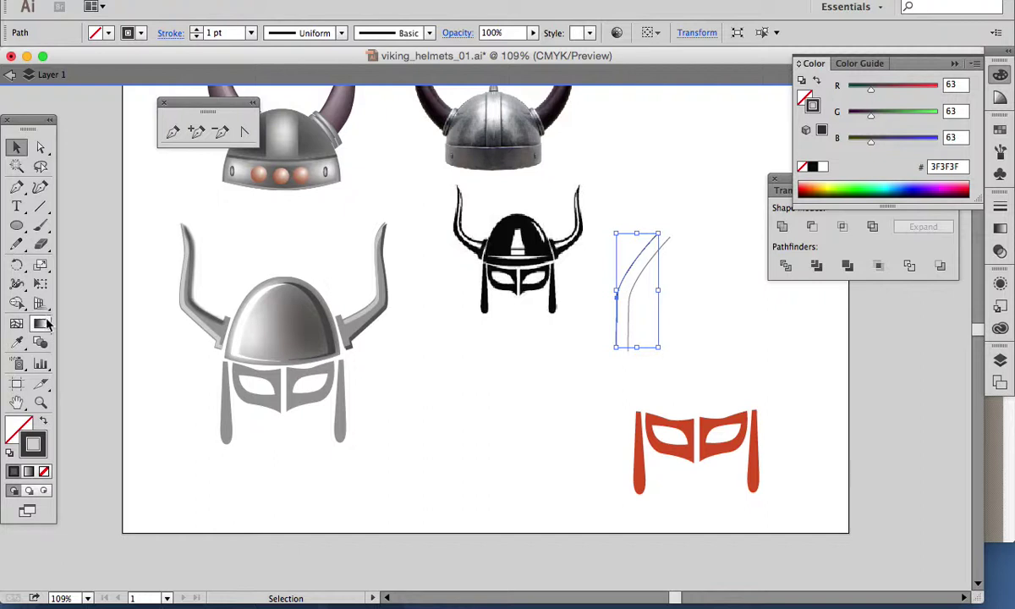
- Blend the dark curve with the lighter original curve
click(39, 342)
click(625, 273)
click(645, 291)
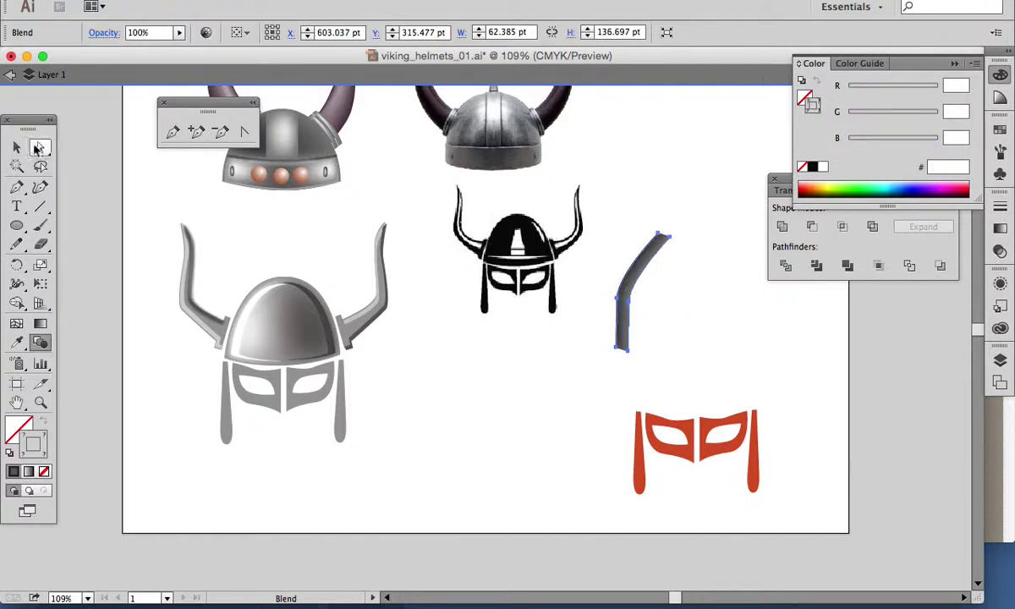
- Delete the blended curves from the empty space above the red mask
key(v)
click(701, 272)
drag(648, 274, 686, 305)
key(Delete)
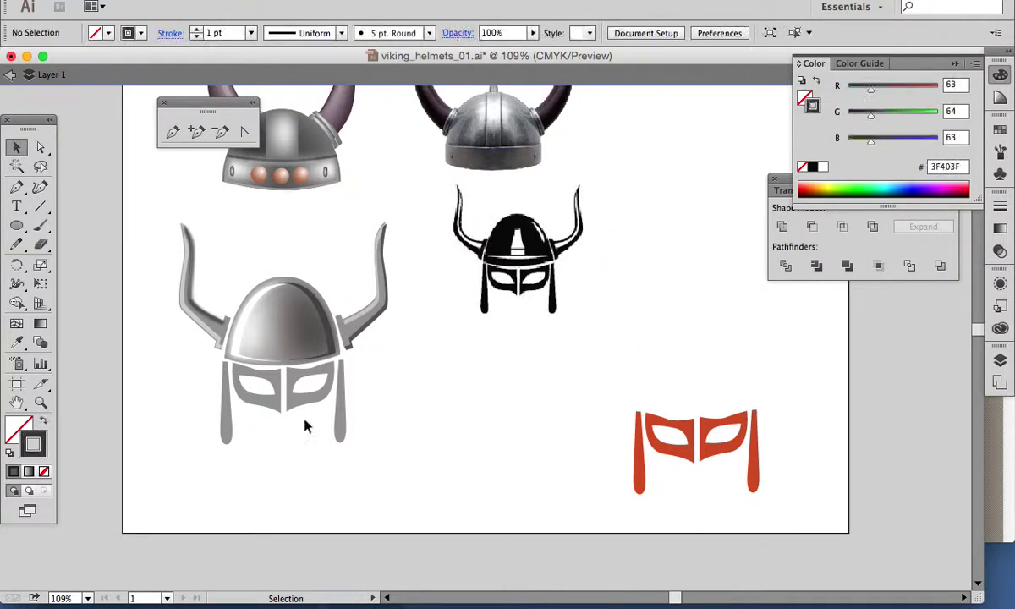
- Duplicate the helmet's left cheek strip into the empty space and swap its fill and stroke to make it an outline
click(228, 425)
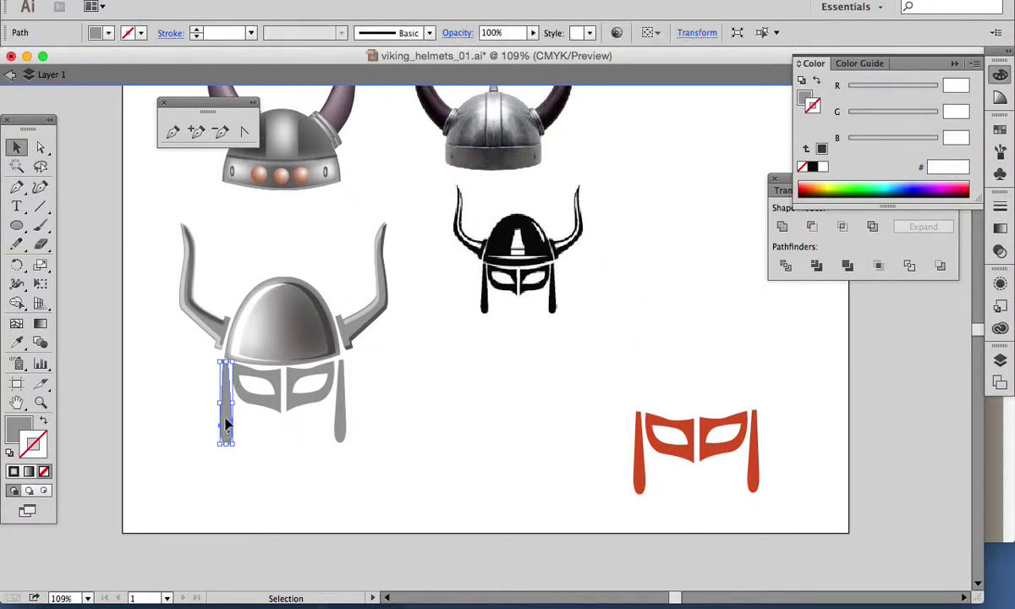
alt+drag(228, 425, 508, 435)
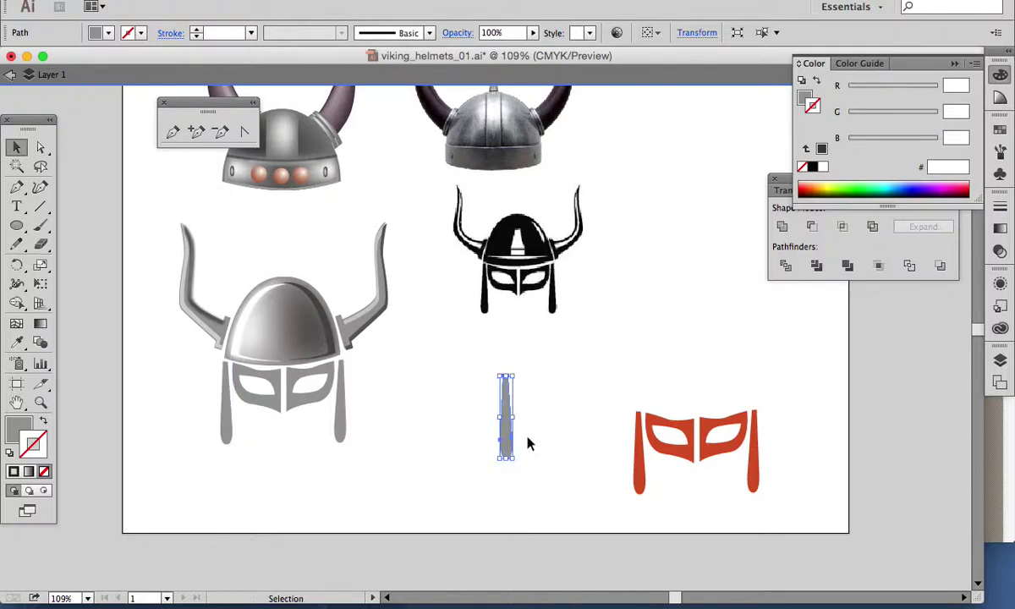
click(41, 148)
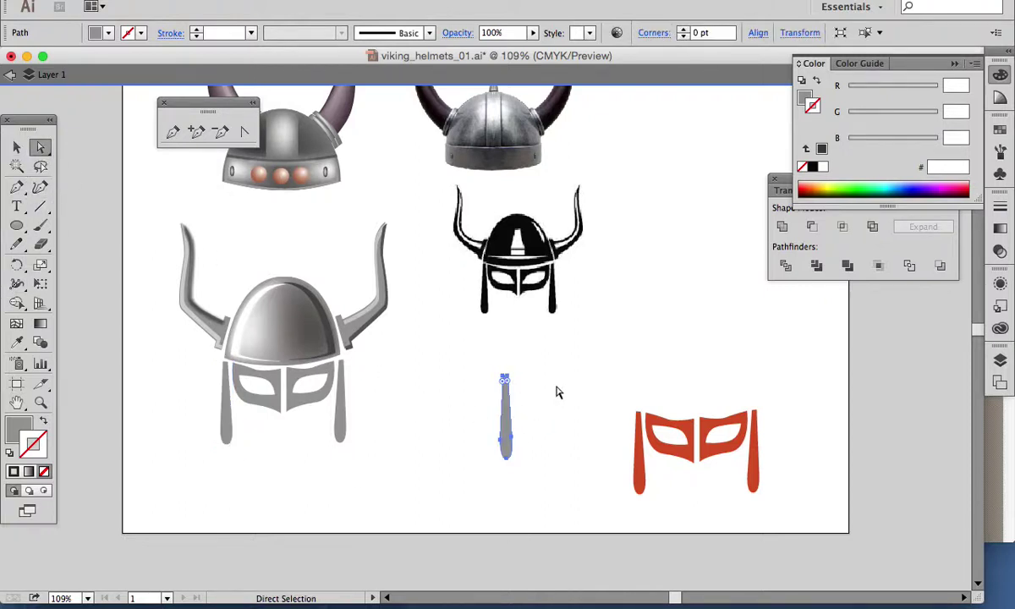
click(43, 420)
click(524, 378)
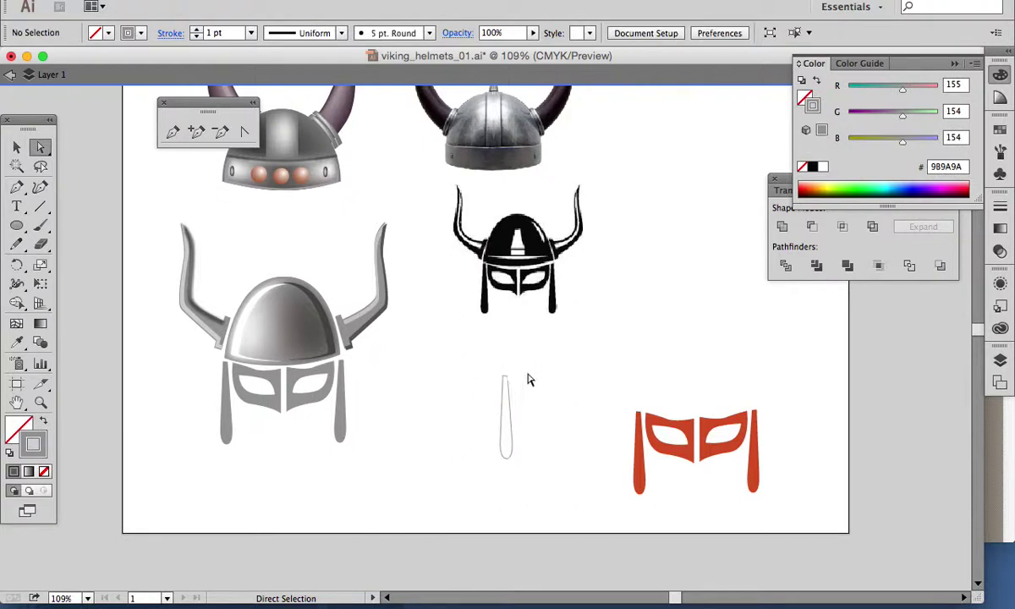
- Delete the top and right segments of the outlined strip, keeping its left edge as an open curve
click(508, 386)
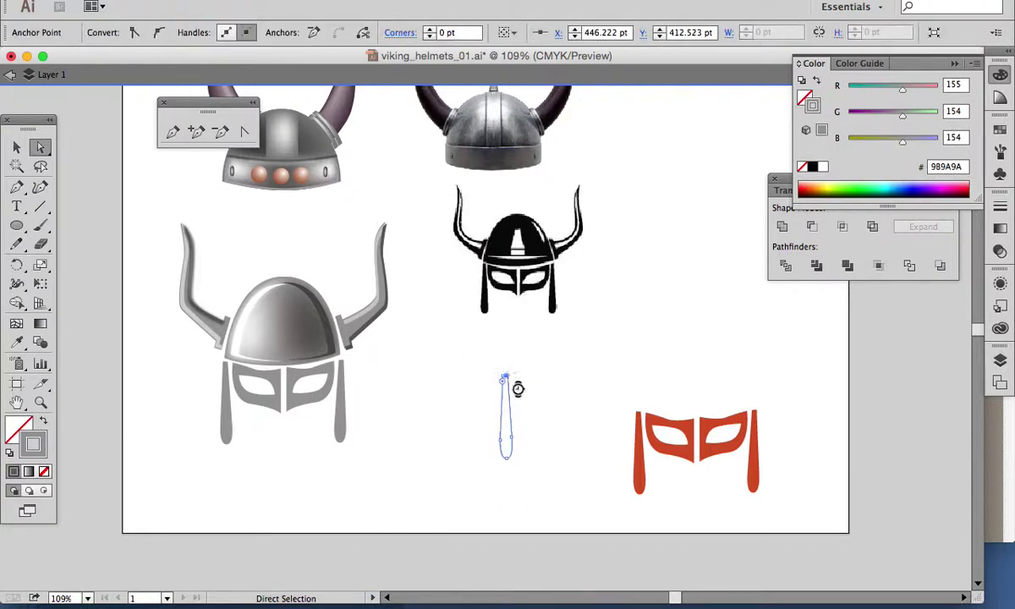
click(521, 431)
click(517, 444)
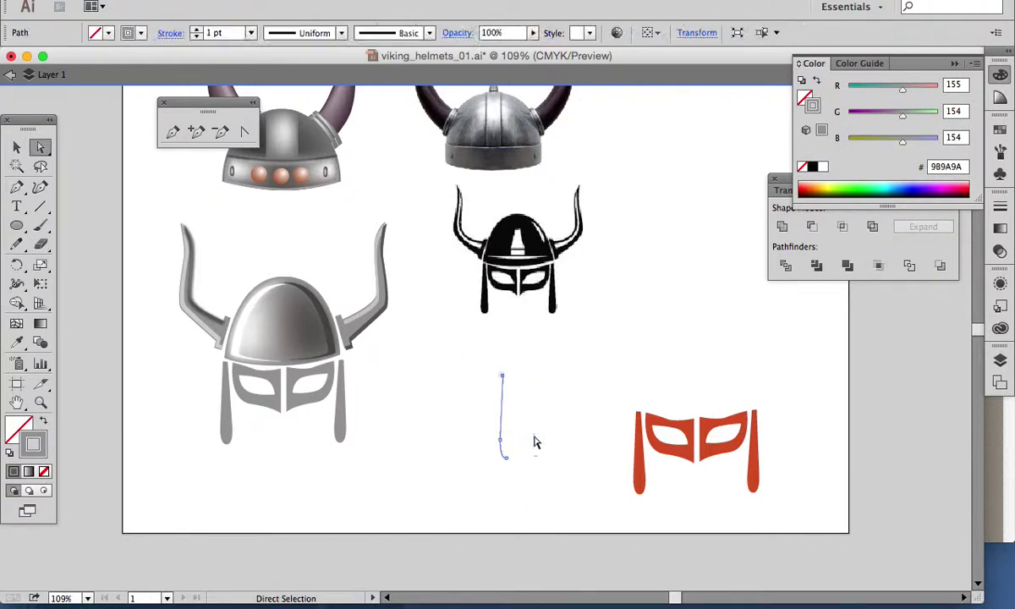
click(16, 146)
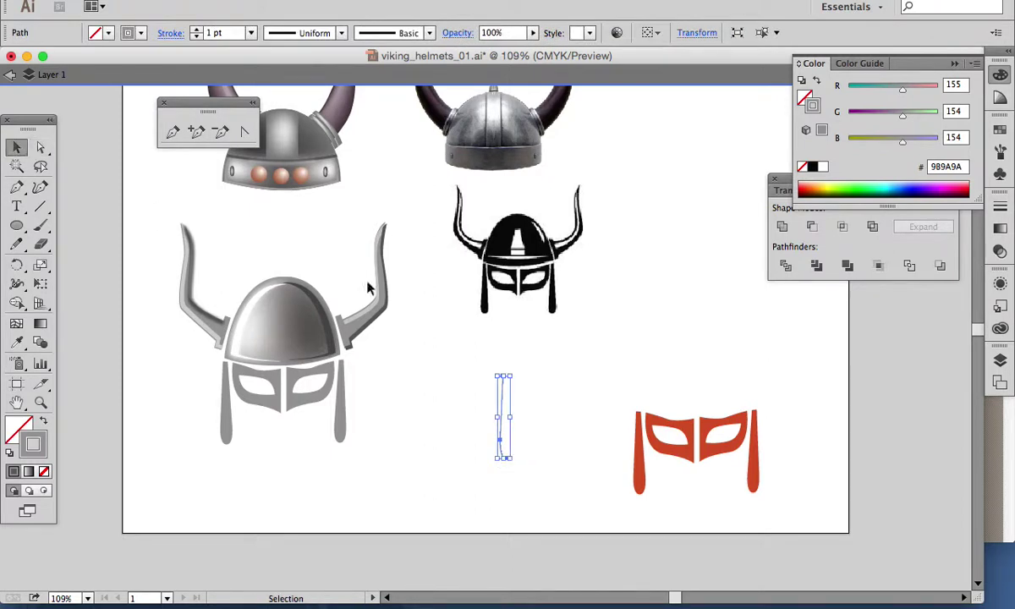
click(552, 414)
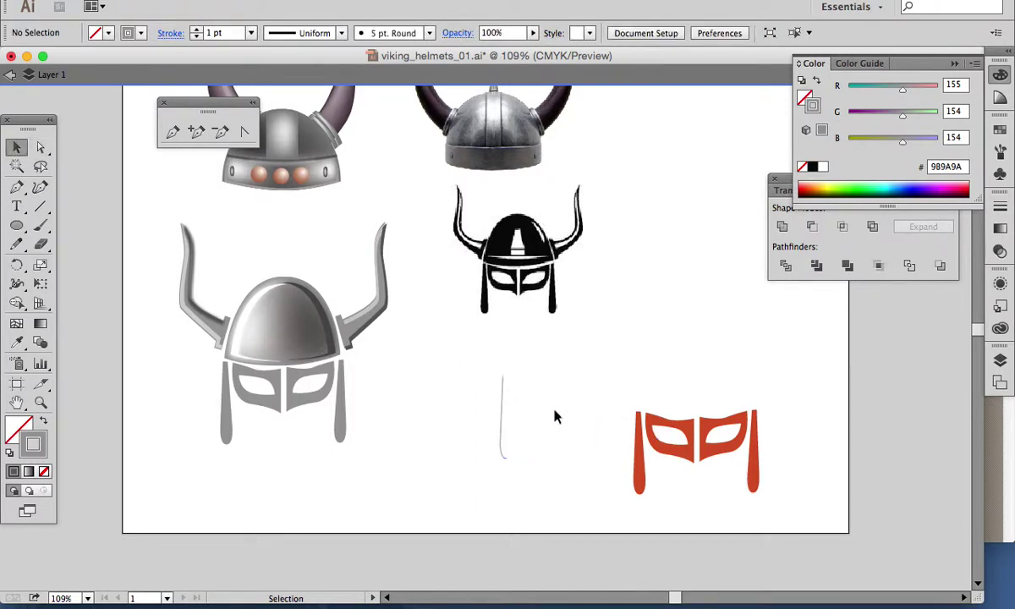
- Duplicate the open curve and place the two curves side by side with a narrow gap
click(501, 433)
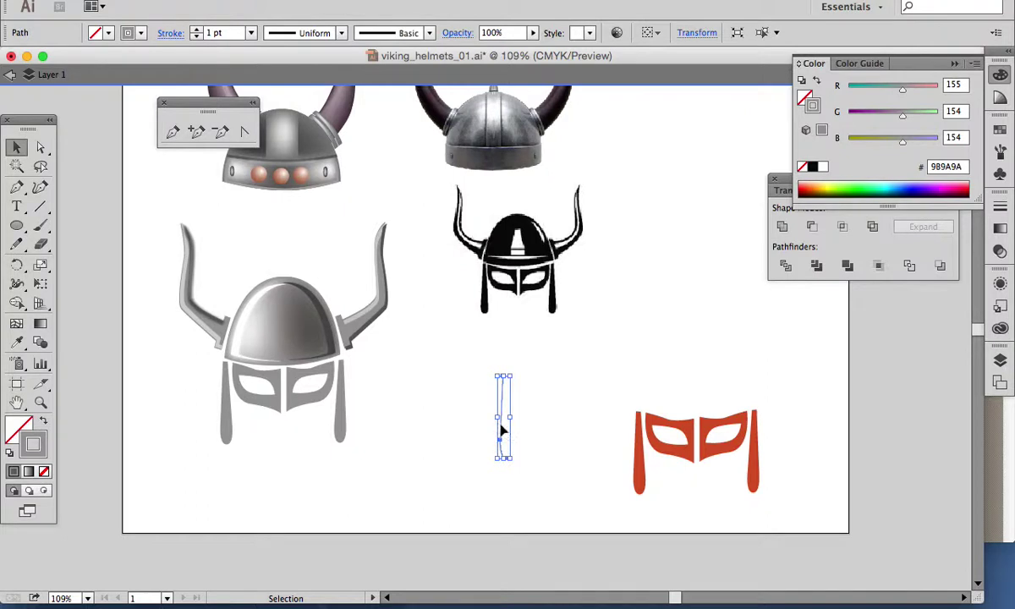
drag(501, 432, 495, 429)
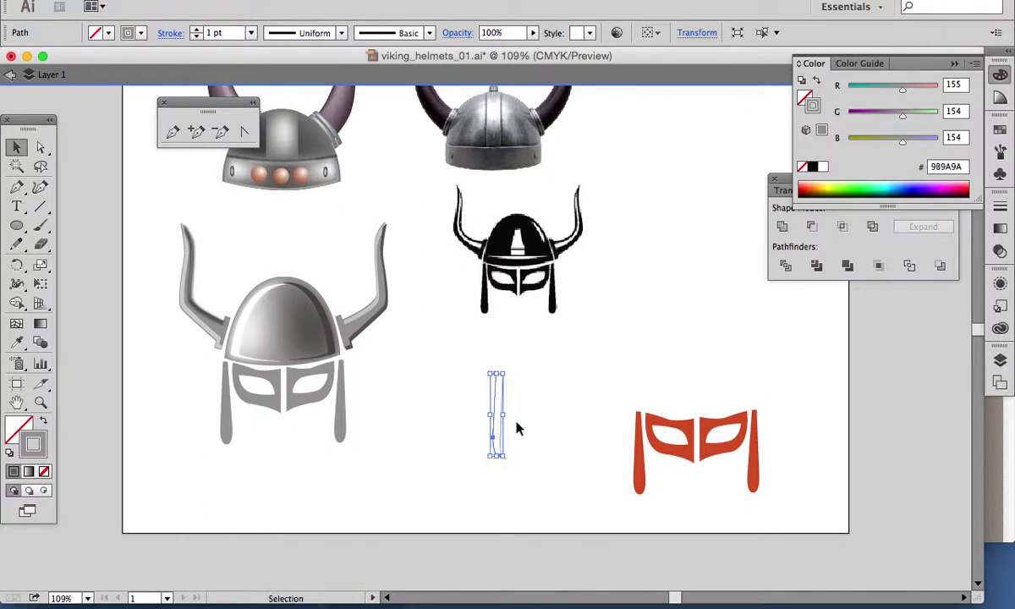
click(506, 434)
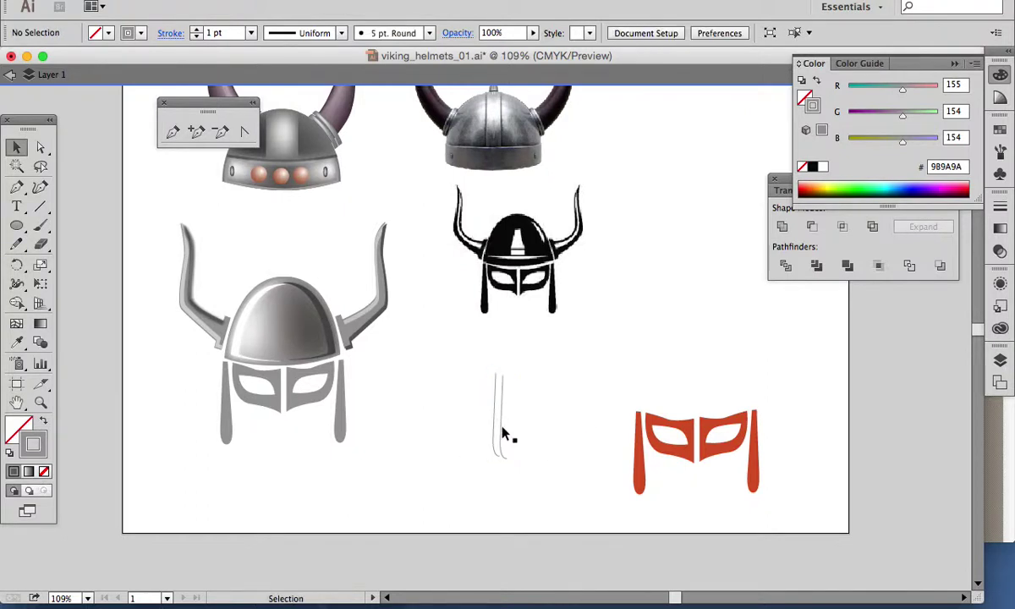
key(super+z)
drag(503, 431, 502, 426)
click(488, 414)
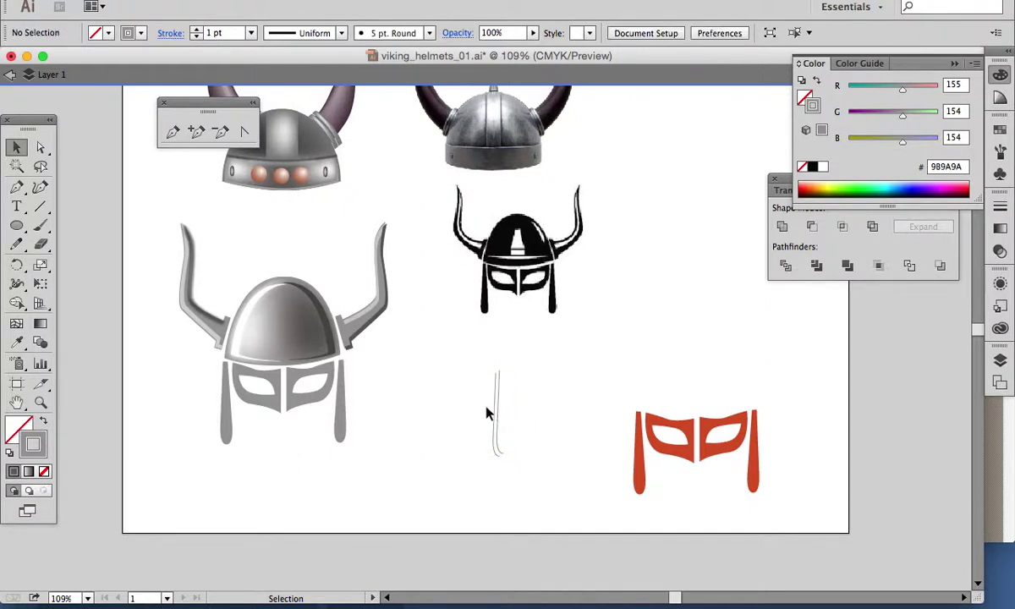
click(499, 414)
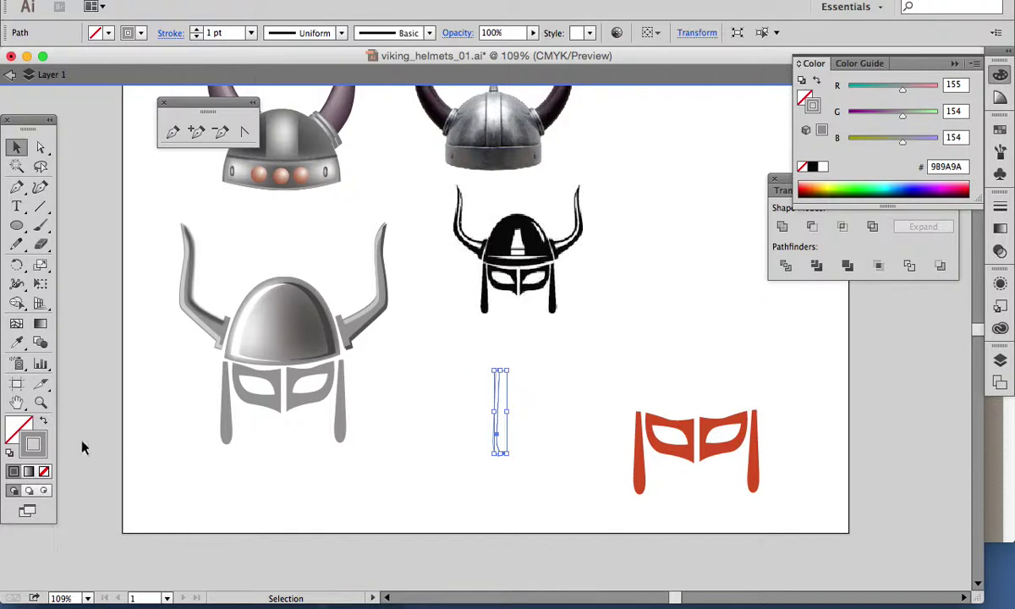
- Set the right curve's stroke to dark grey #4C4C4C and blend it with the lighter curve
double_click(45, 441)
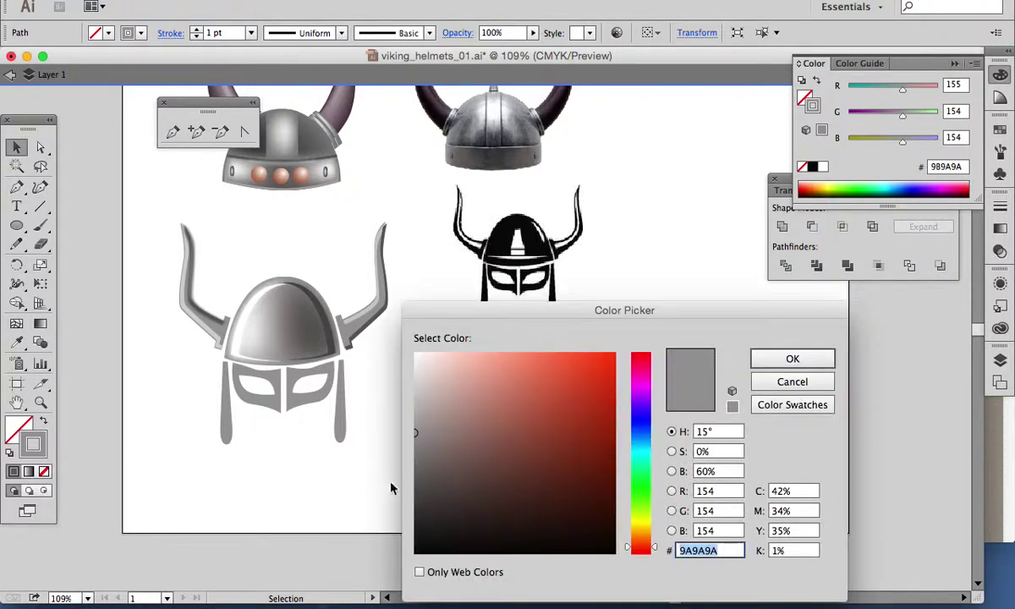
text(4F4F4F)
click(782, 359)
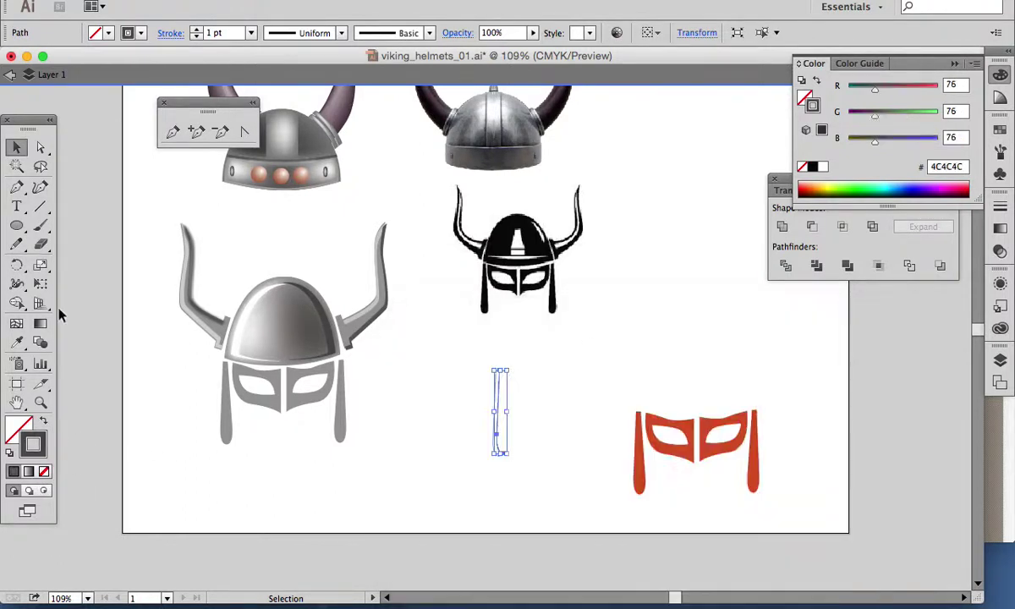
click(40, 343)
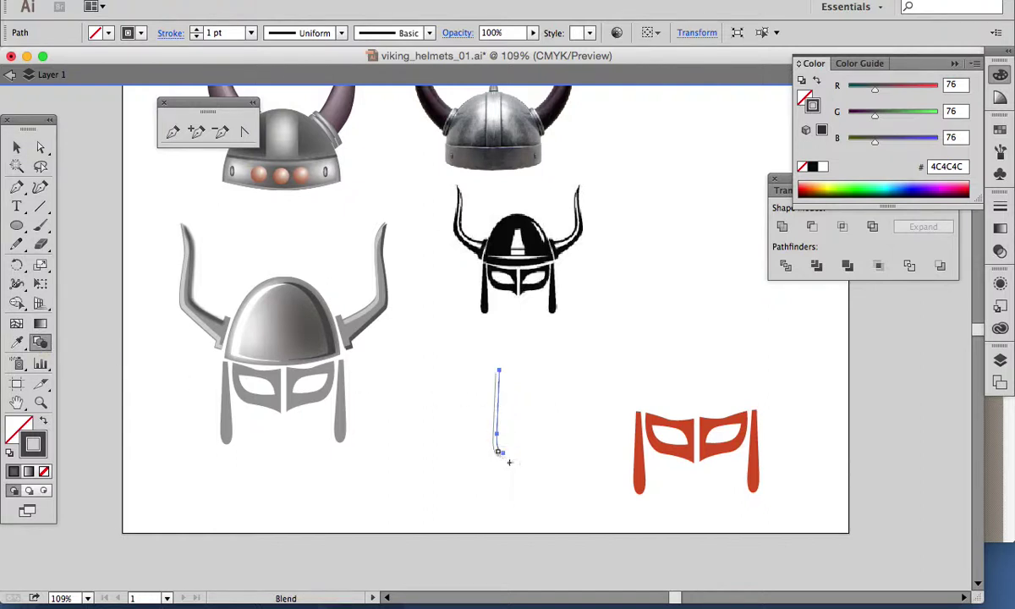
click(499, 451)
click(16, 147)
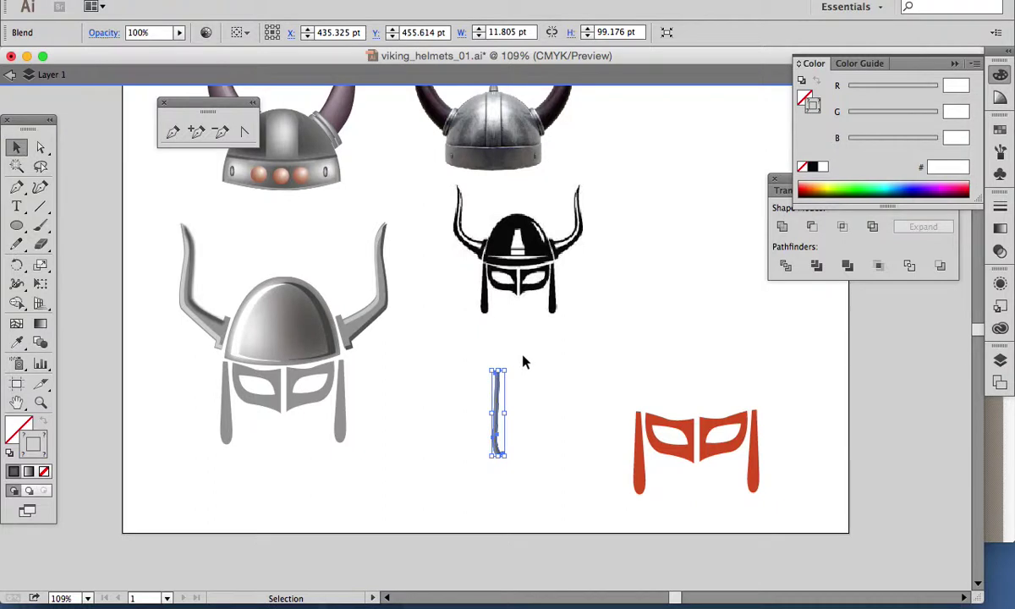
click(526, 401)
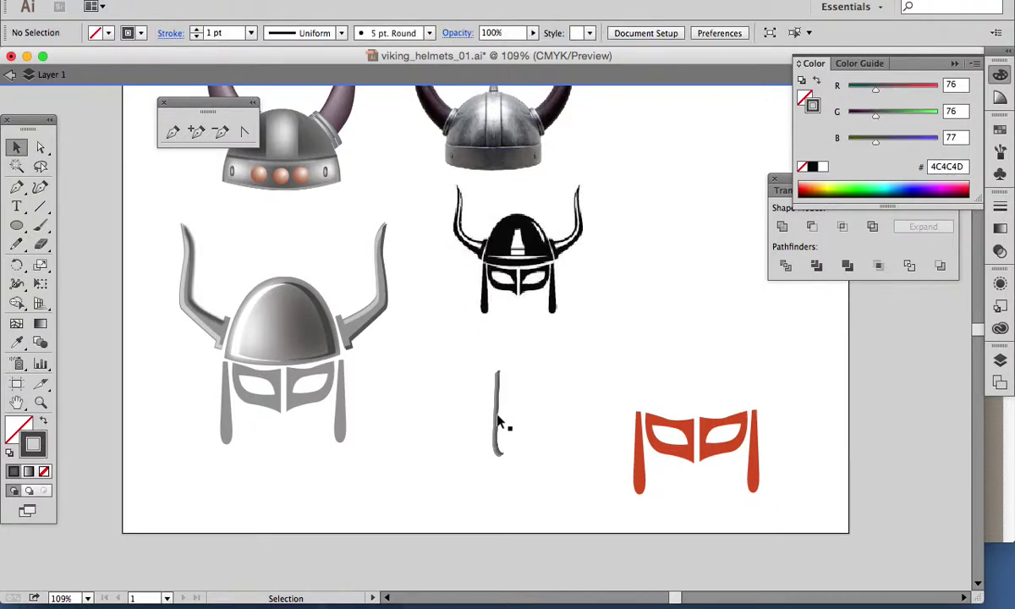
- Try the dark blend over the helmet's left cheek strip, move it back off and undo the blend
drag(497, 421, 225, 411)
click(262, 433)
click(225, 419)
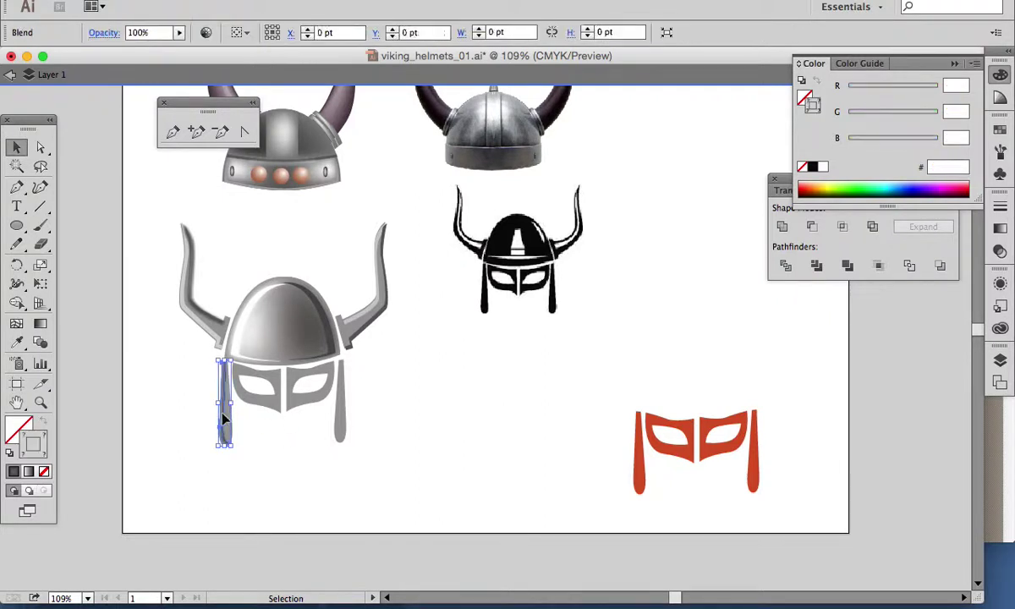
drag(225, 419, 498, 419)
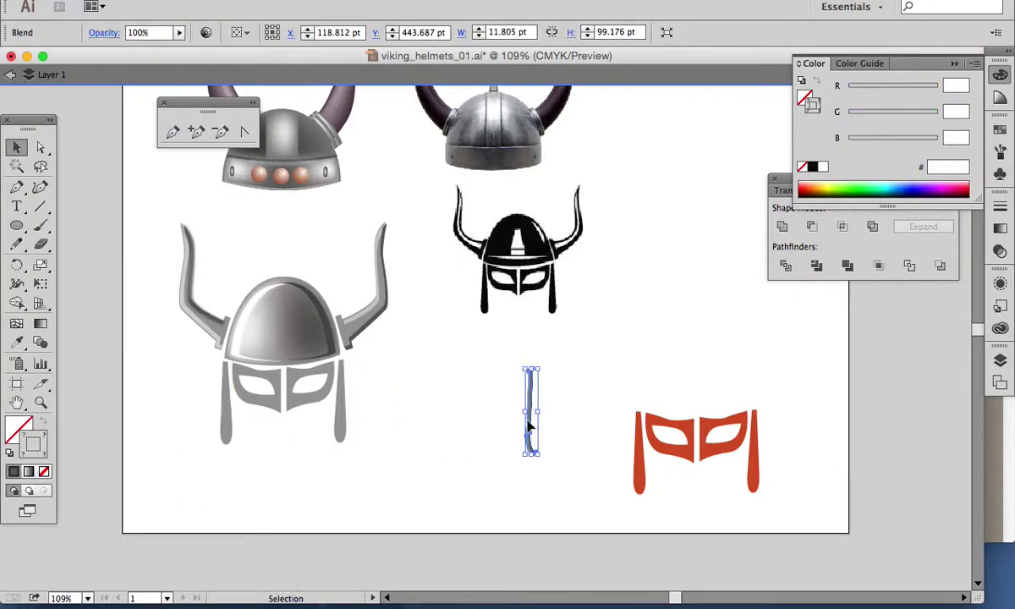
key(a)
click(554, 426)
key(v)
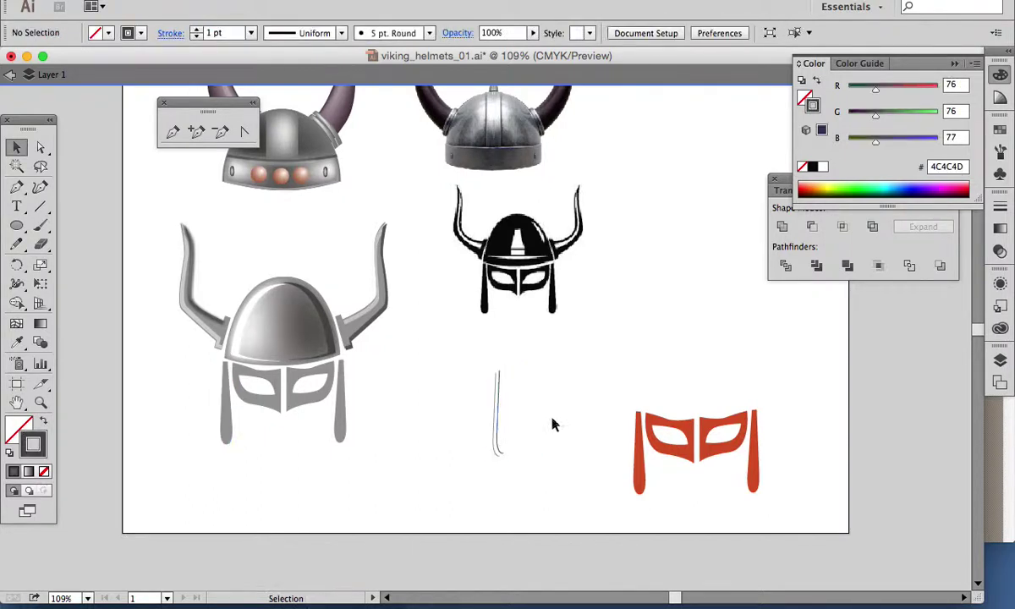
- Set the right curve's stroke to light grey #E5E5E5 and blend it with the mid-grey curve
click(499, 422)
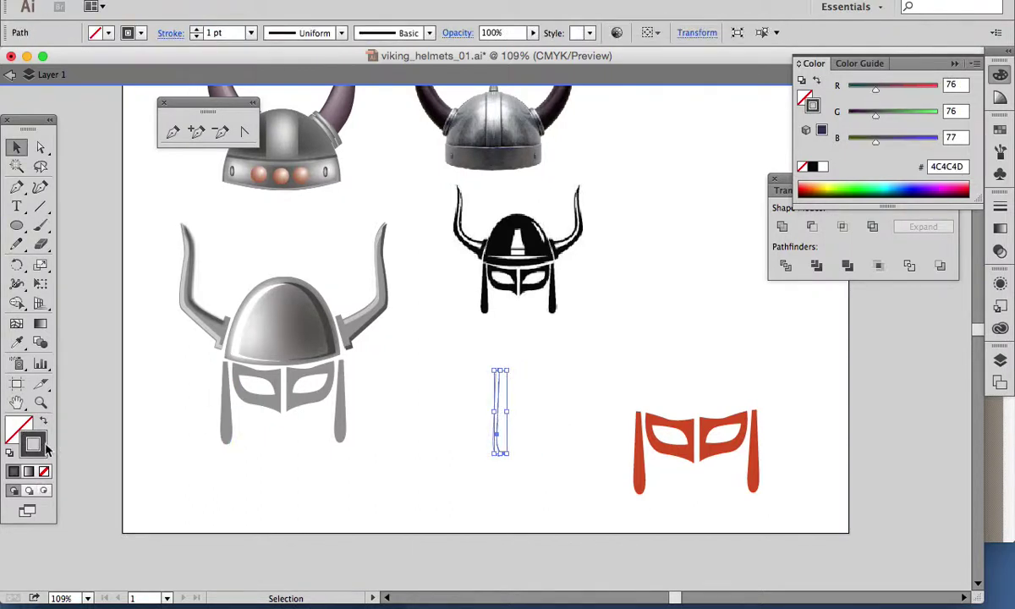
double_click(33, 440)
drag(430, 383, 411, 373)
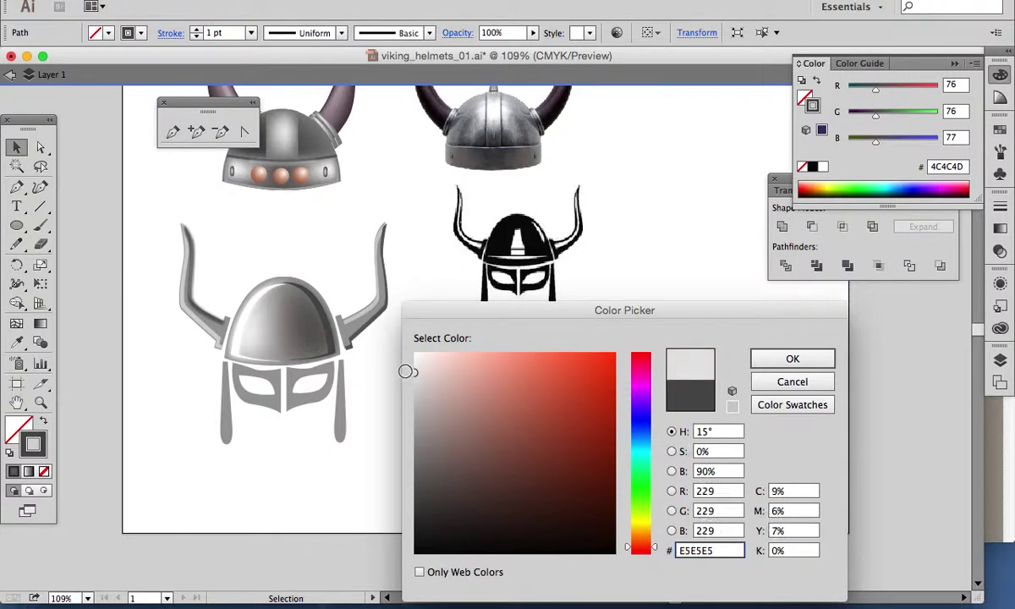
click(753, 358)
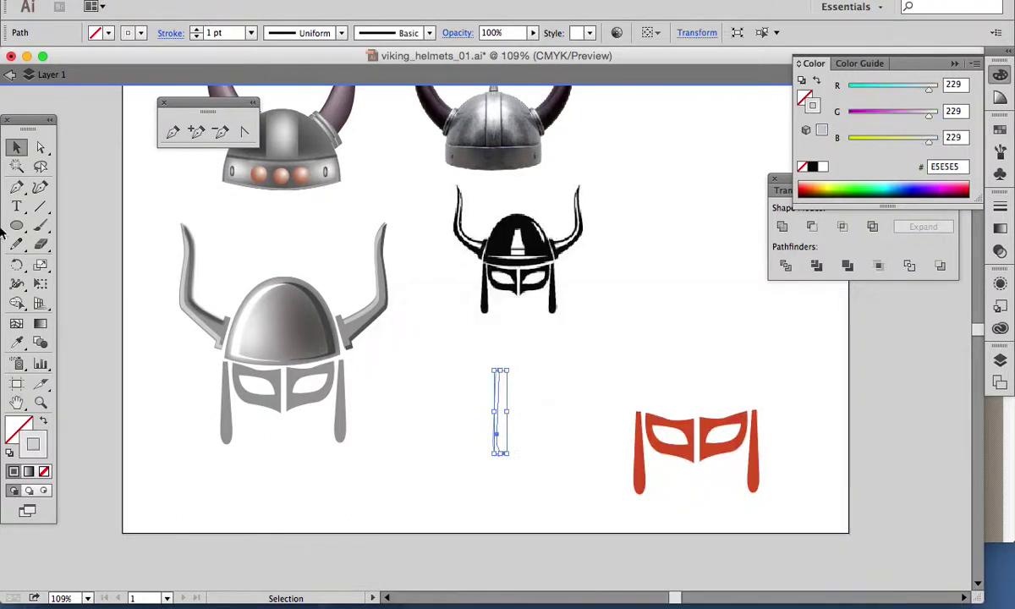
click(39, 341)
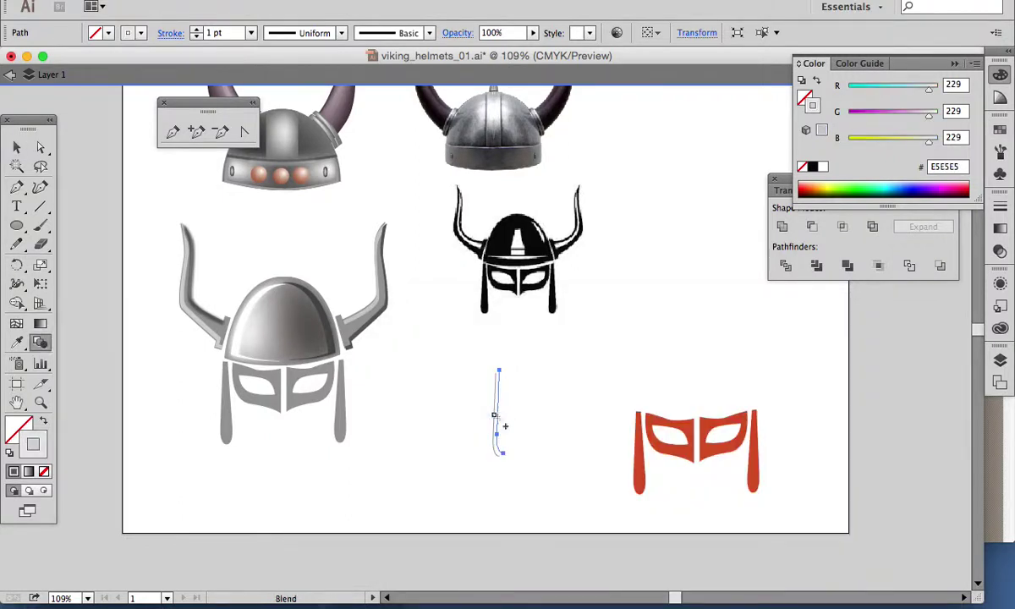
click(495, 415)
key(v)
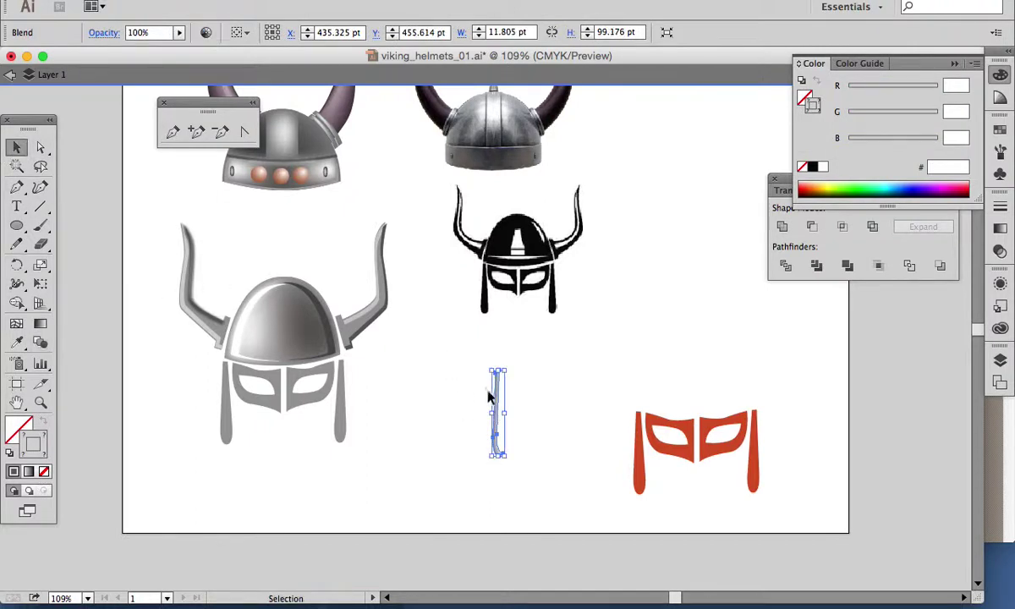
- Try the light blend over the helmet's left cheek strip and delete it
drag(498, 407, 228, 396)
click(377, 462)
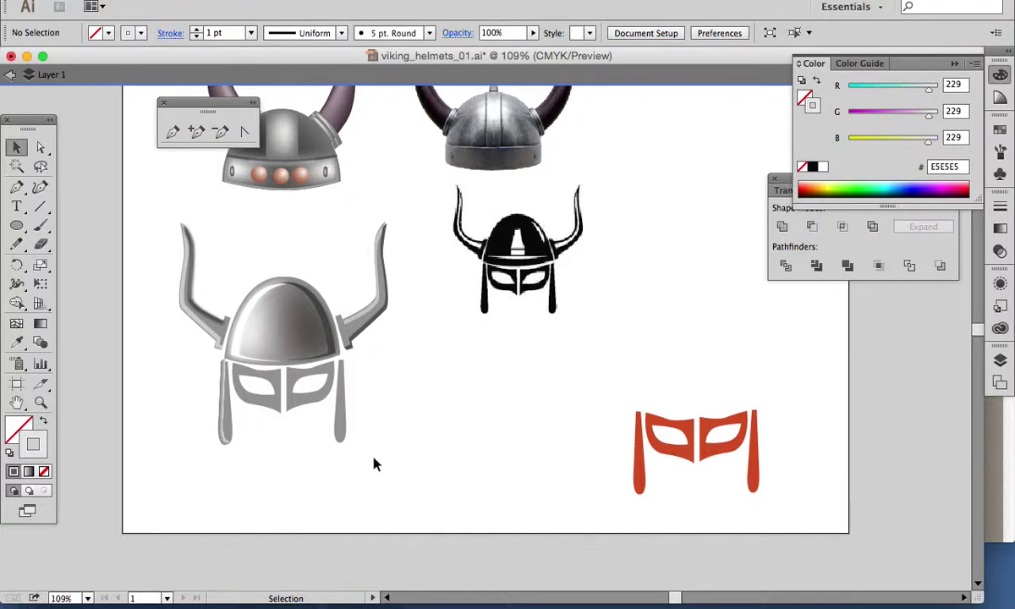
drag(224, 413, 464, 419)
key(Delete)
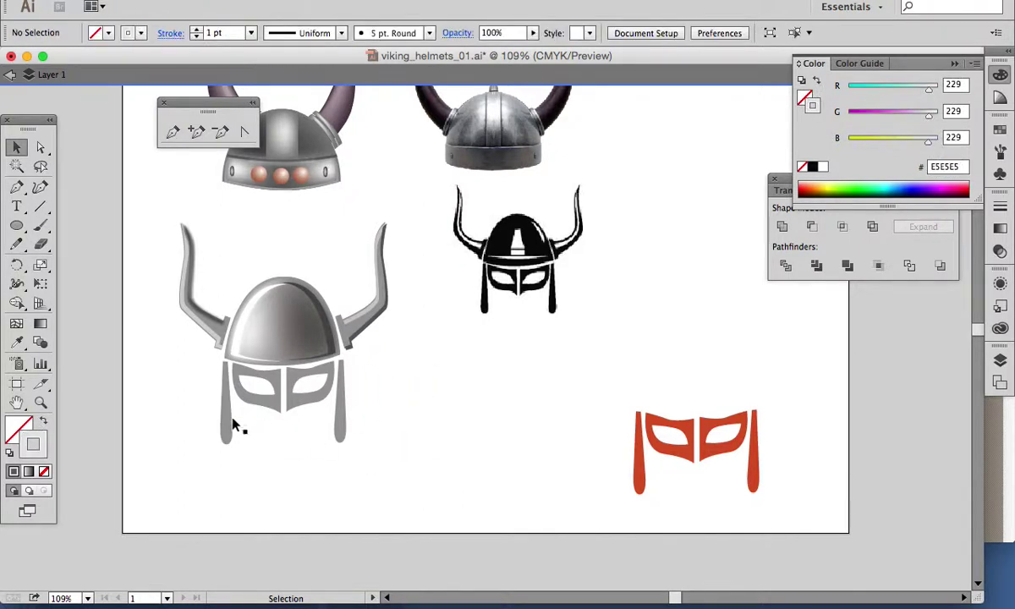
- Divide two slightly offset duplicates of the left cheek strip with Pathfinder and ungroup the resulting pieces
drag(228, 425, 481, 398)
drag(530, 365, 454, 428)
click(784, 267)
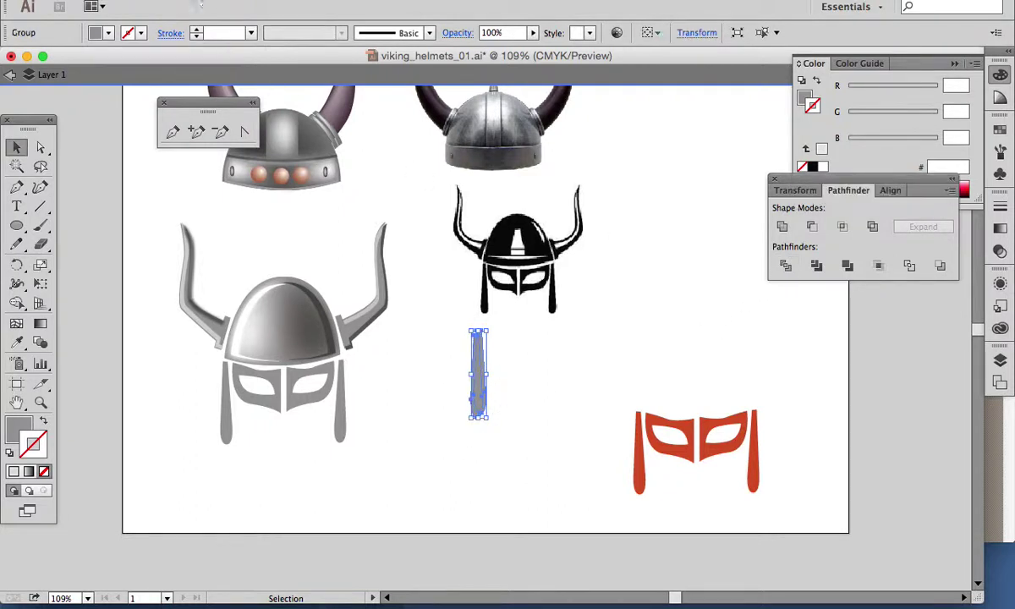
right_click(173, 211)
click(203, 54)
click(548, 410)
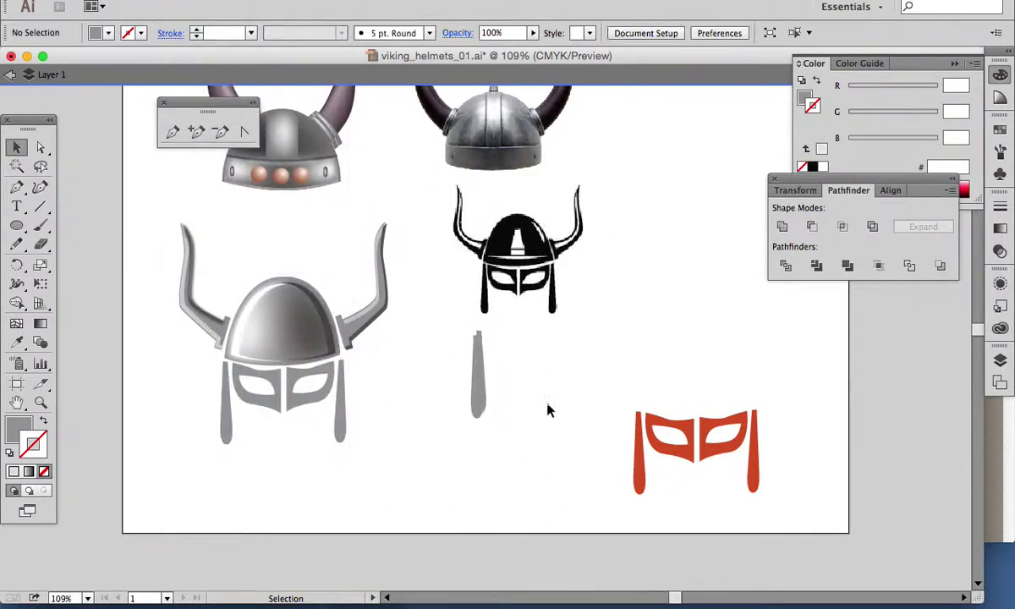
- Move the left-edge sliver onto the helmet's left cheek strip and fill it with light grey #C9C9C9
drag(475, 418, 223, 442)
double_click(20, 425)
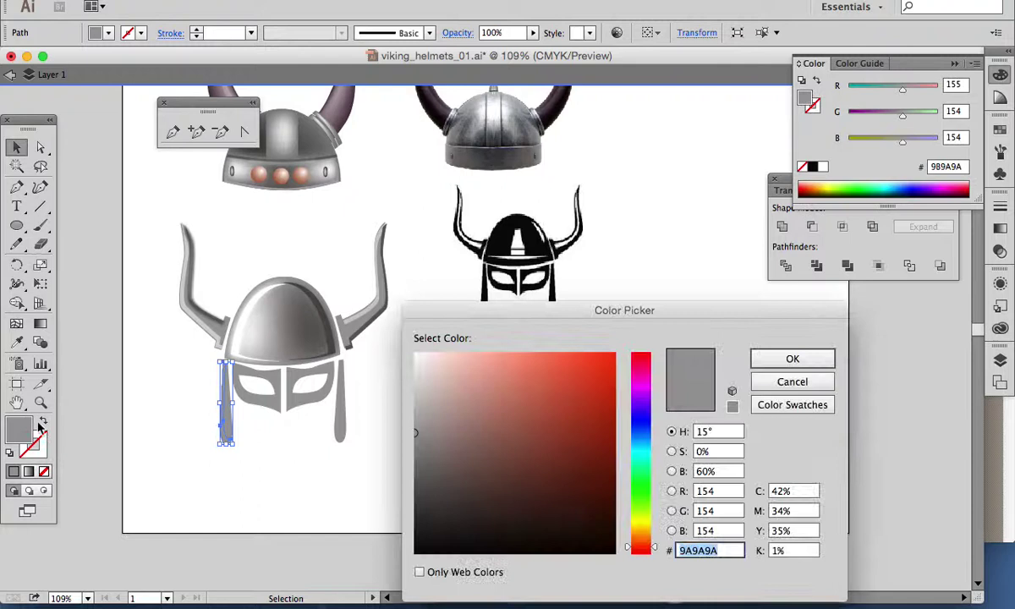
drag(448, 378, 404, 389)
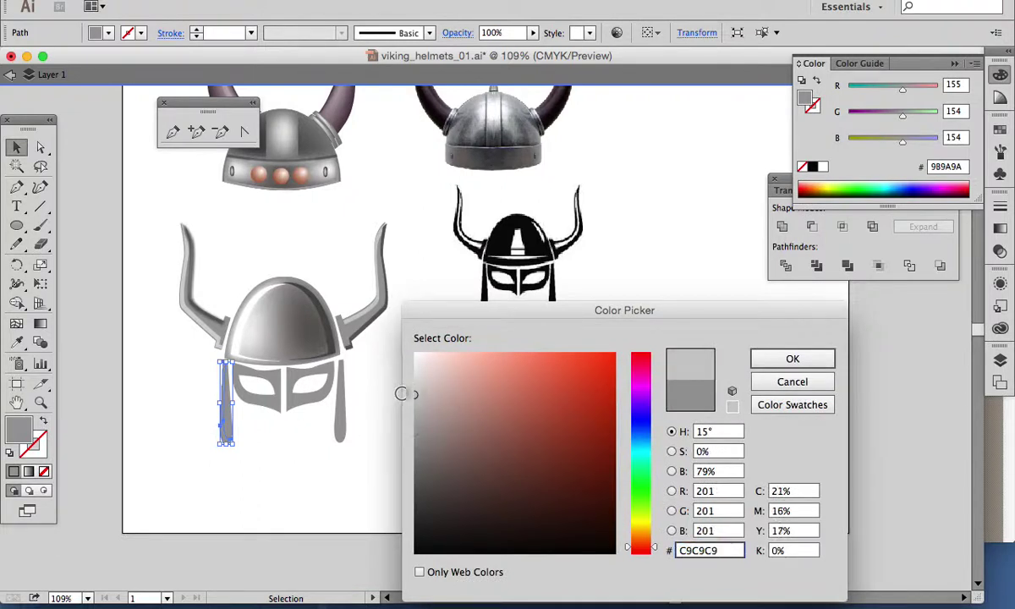
click(812, 359)
click(271, 454)
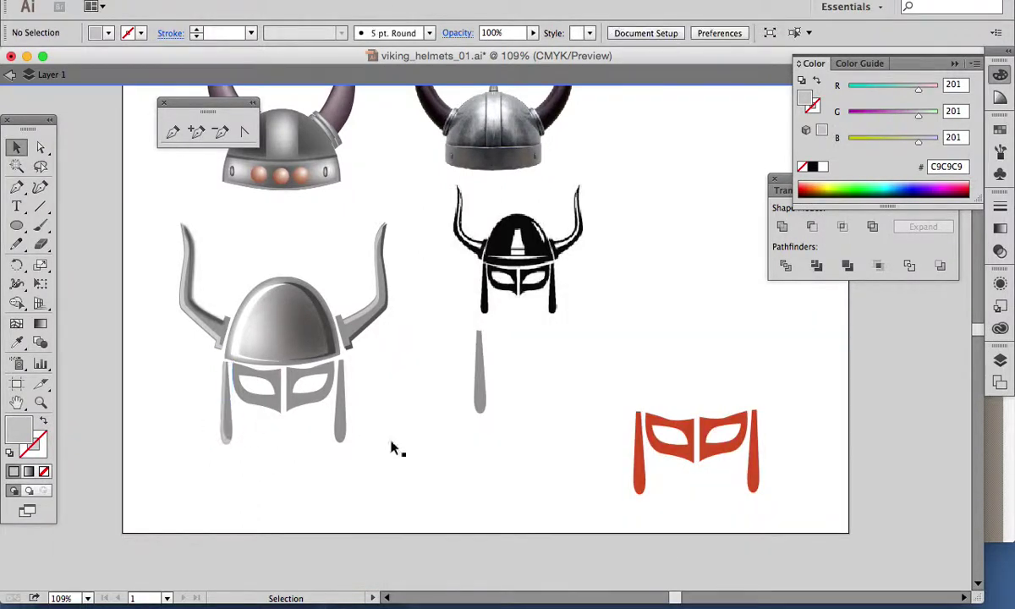
- Move the right-edge sliver onto the helmet's left cheek strip and fill it with dark grey #686969
drag(486, 395, 238, 417)
double_click(19, 427)
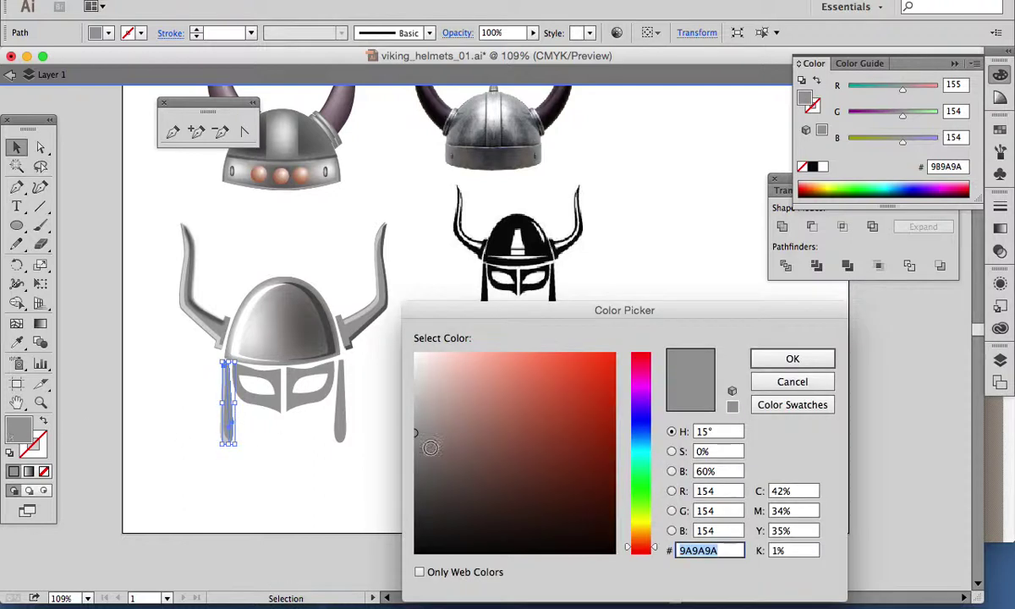
click(418, 469)
click(793, 358)
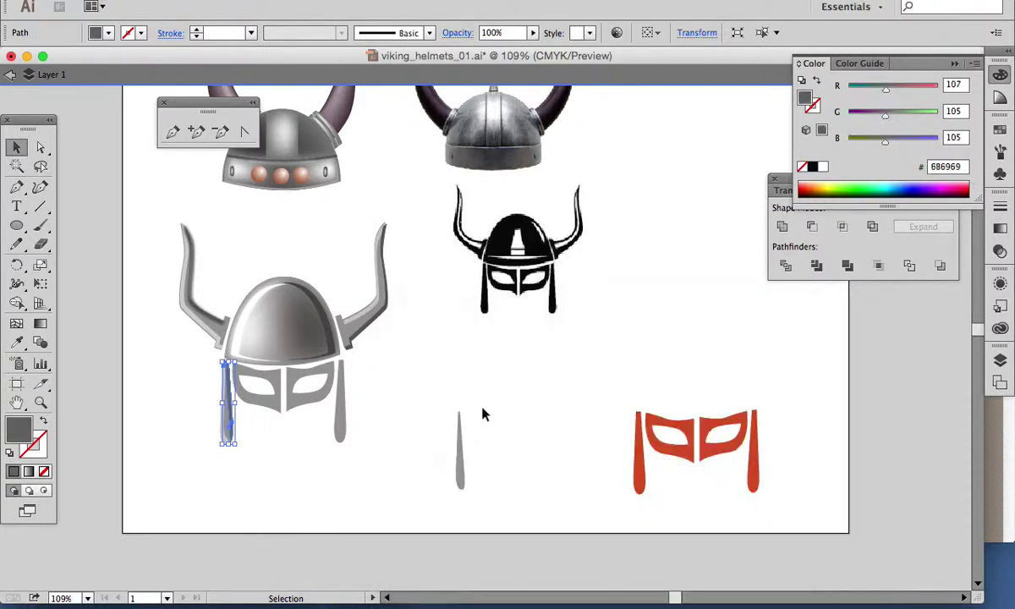
click(441, 396)
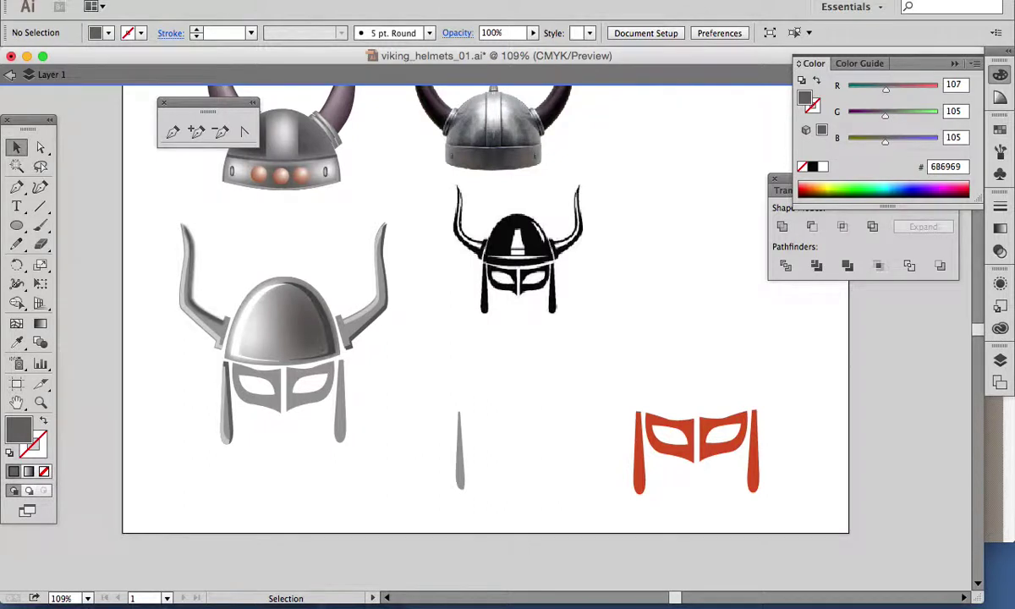
click(600, 0)
click(677, 6)
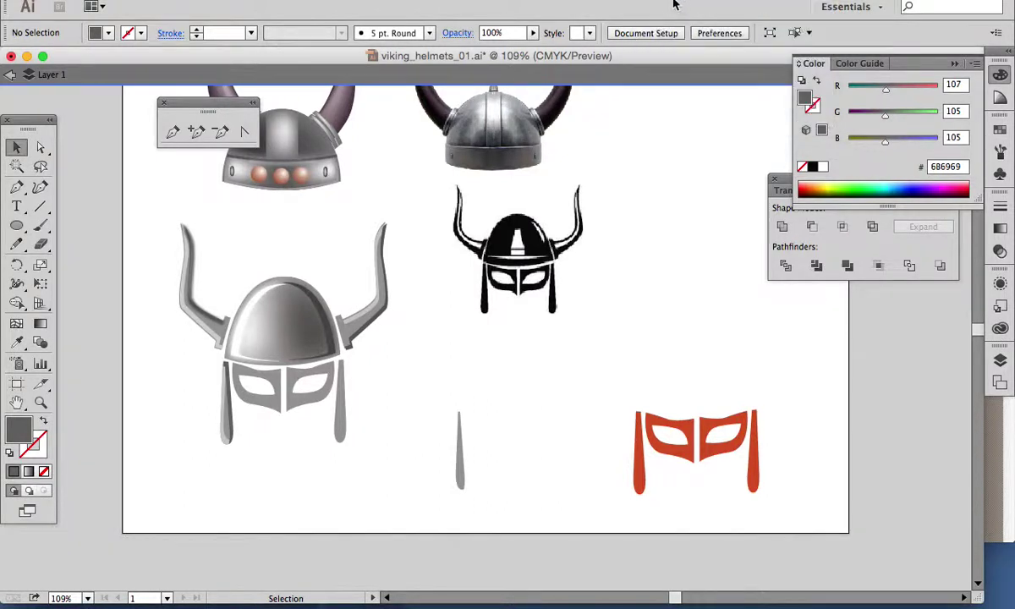